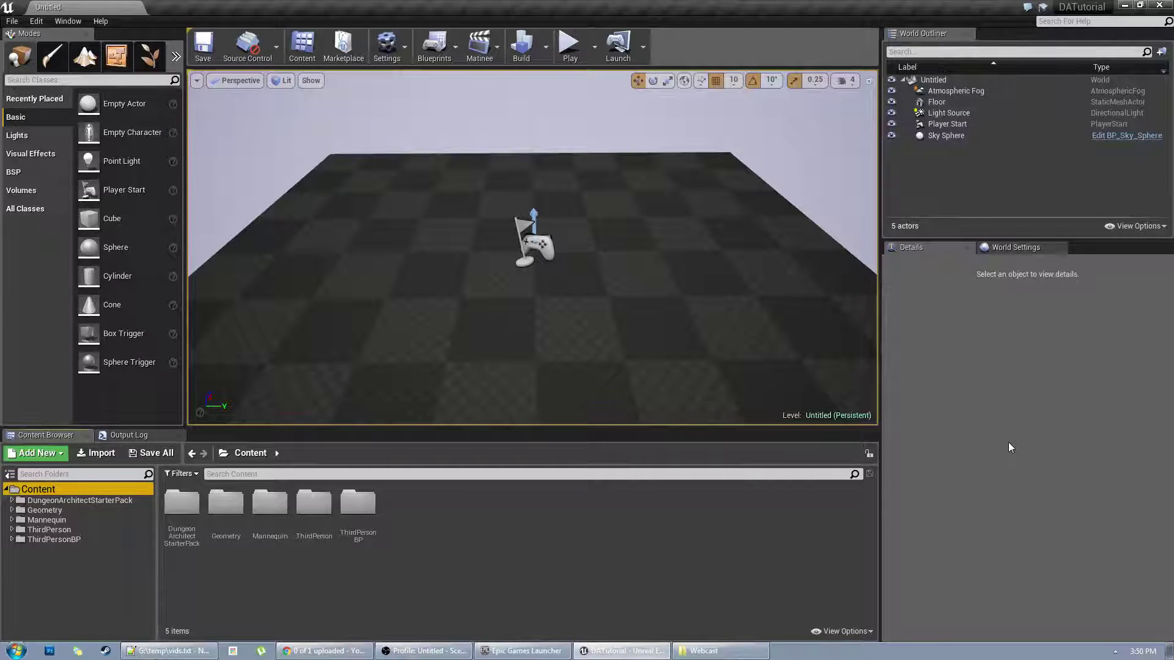
Step: Delete the default checkered floor from the level
{"action": "key", "text": "s"}
{"action": "right_click_drag", "start_coordinate": [689, 267], "coordinate": [715, 221]}
{"action": "key", "text": "a"}
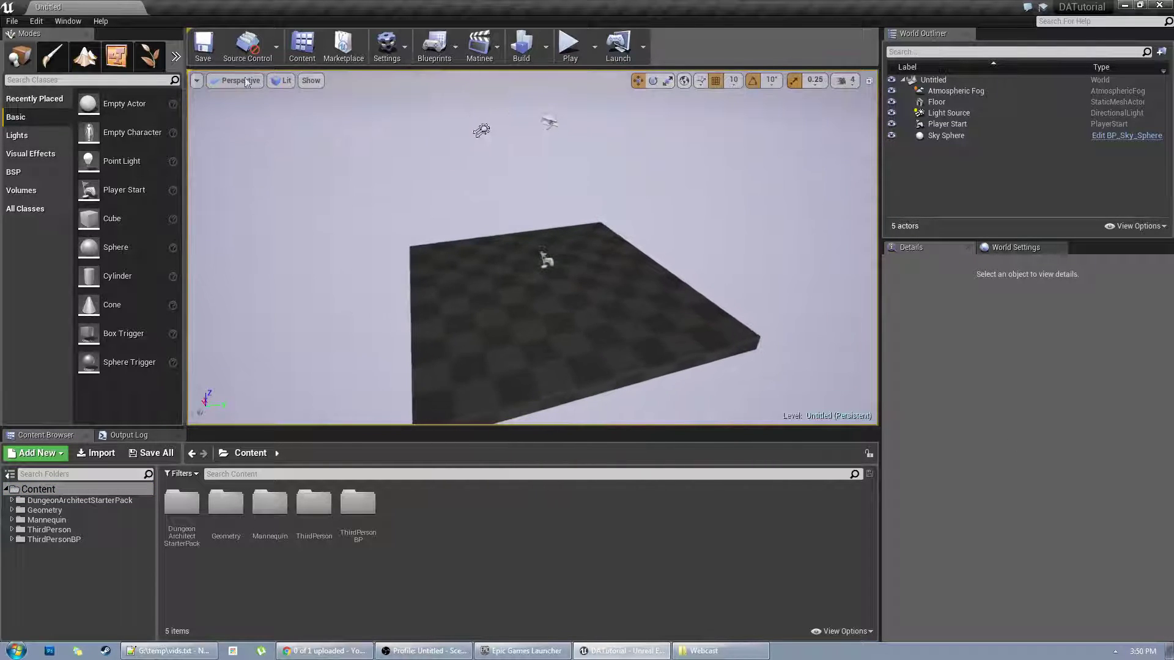
{"action": "left_click", "coordinate": [489, 310]}
{"action": "key", "text": "Delete"}
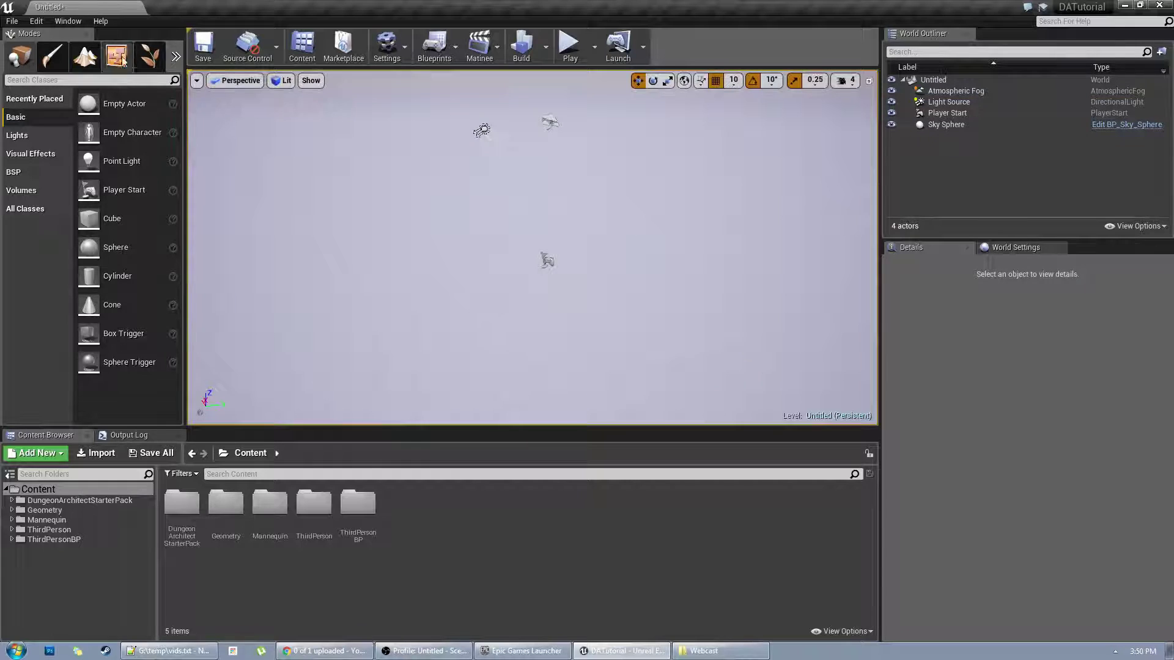
Step: Search the placeable classes for "dungeon", place a Dungeon actor in the level and reset its location to 0, 0, 0
{"action": "left_click", "coordinate": [79, 79]}
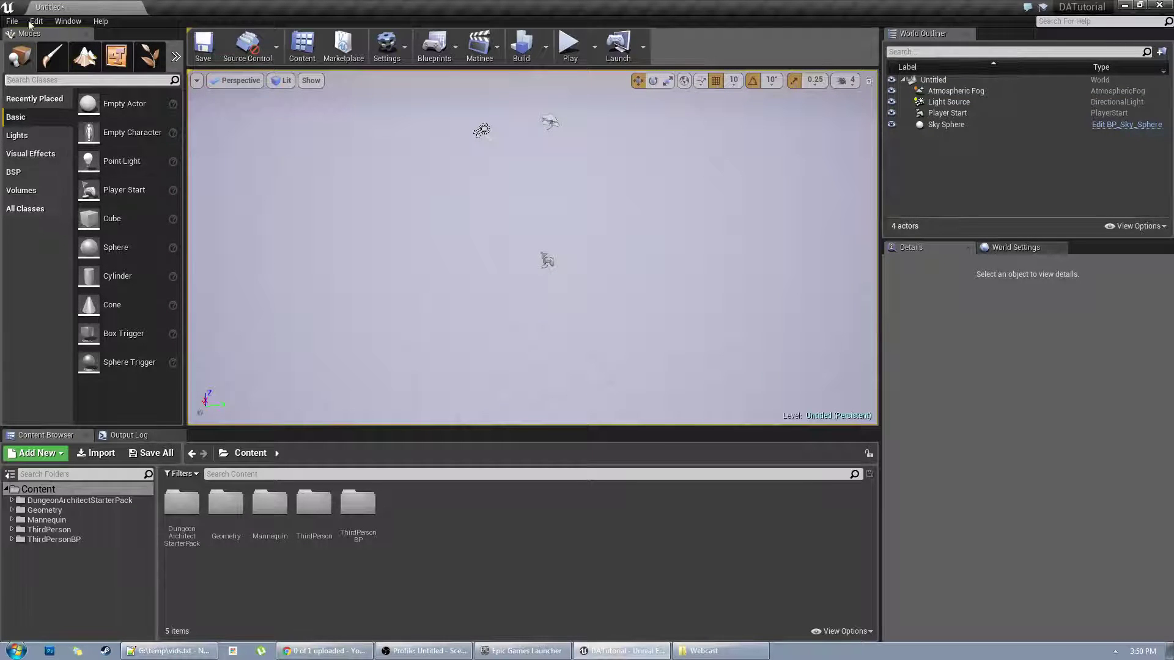
{"action": "type", "text": "d"}
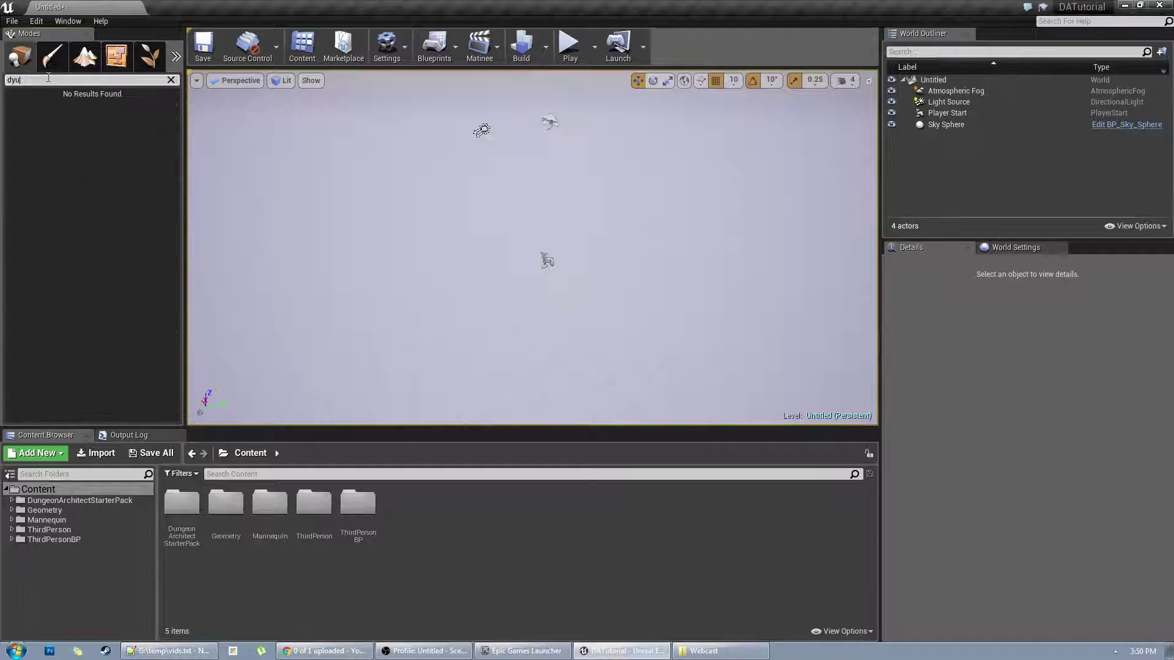
{"action": "type", "text": "ungeon"}
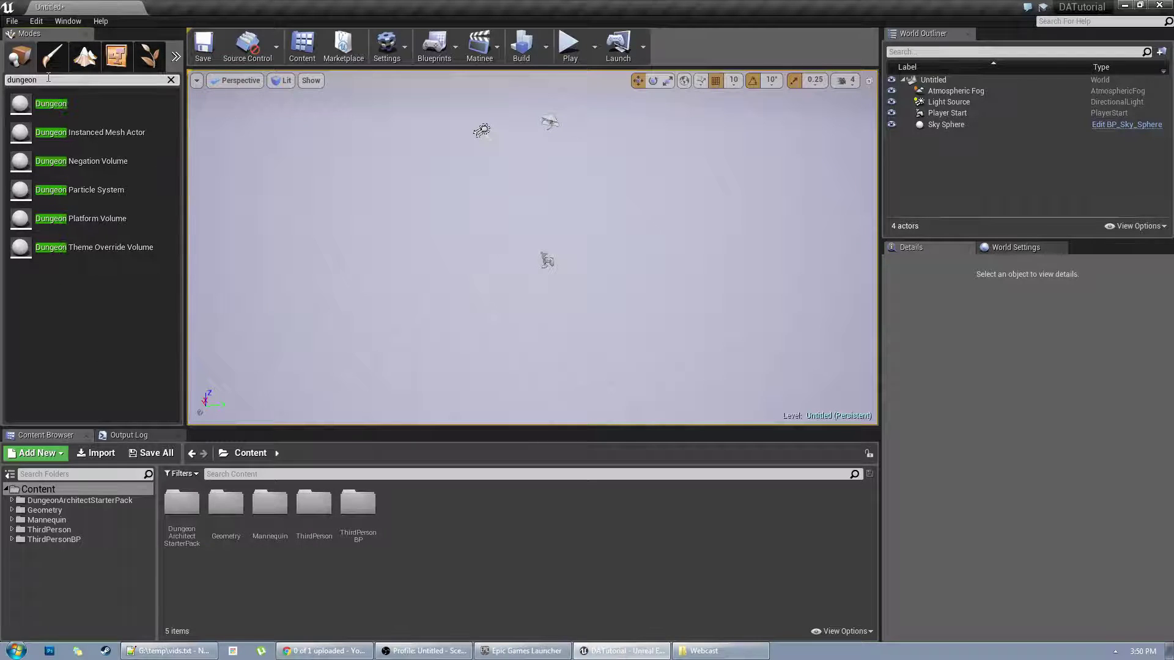
{"action": "left_click_drag", "start_coordinate": [51, 104], "coordinate": [552, 280]}
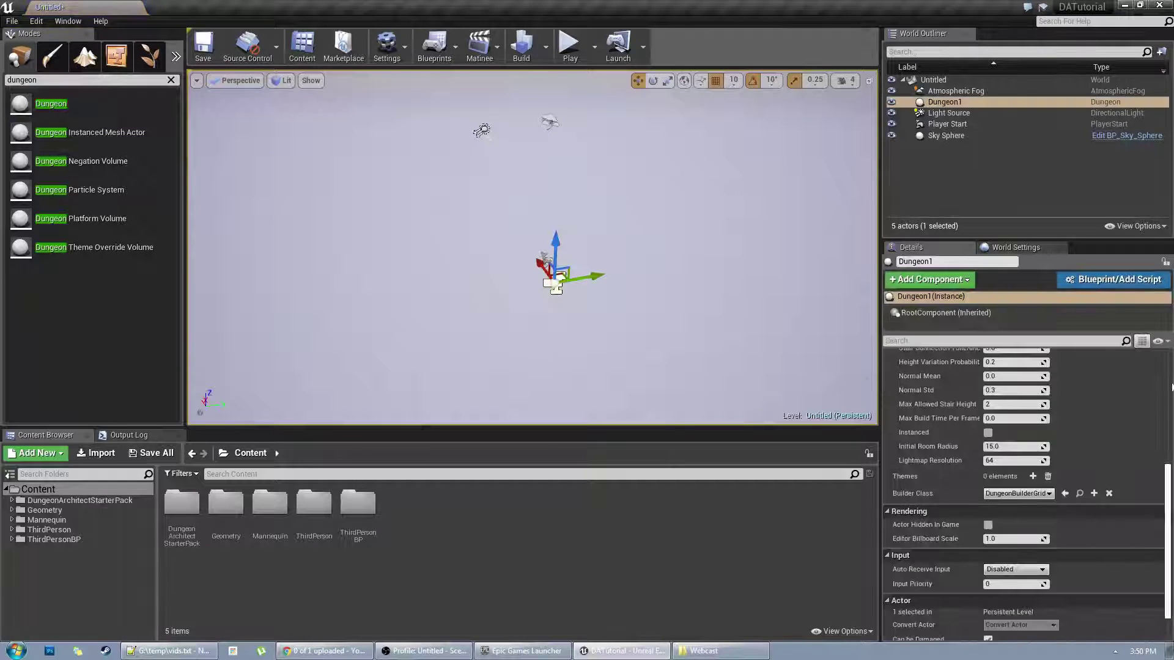
{"action": "left_click", "coordinate": [1155, 369]}
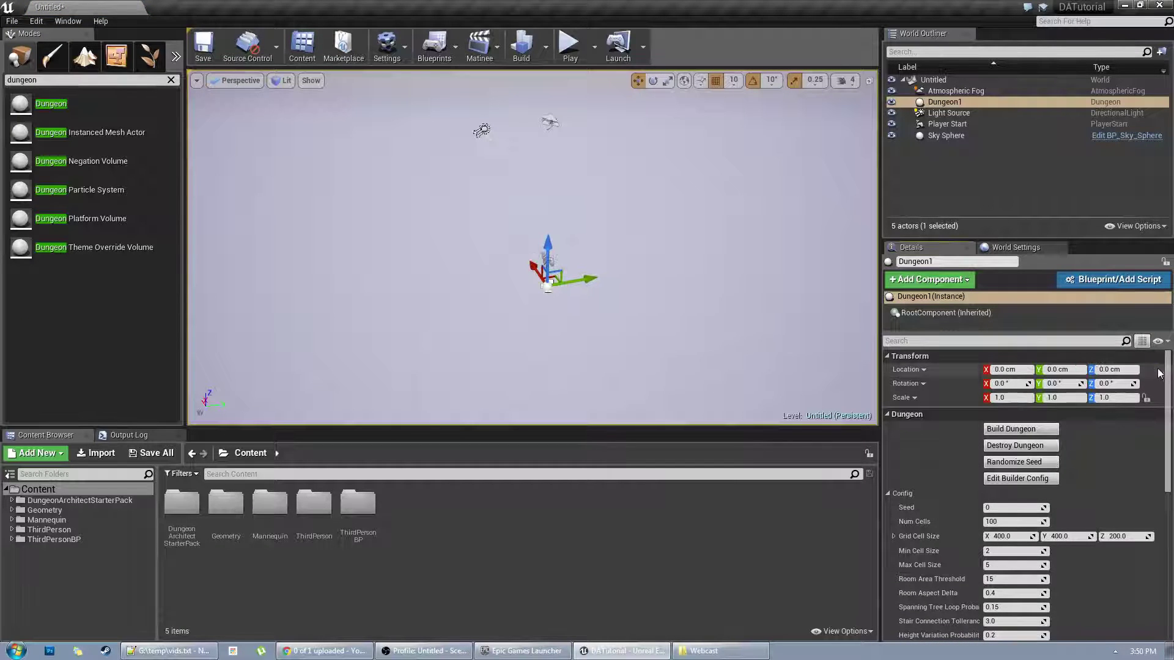
{"action": "right_click_drag", "start_coordinate": [757, 325], "coordinate": [722, 272]}
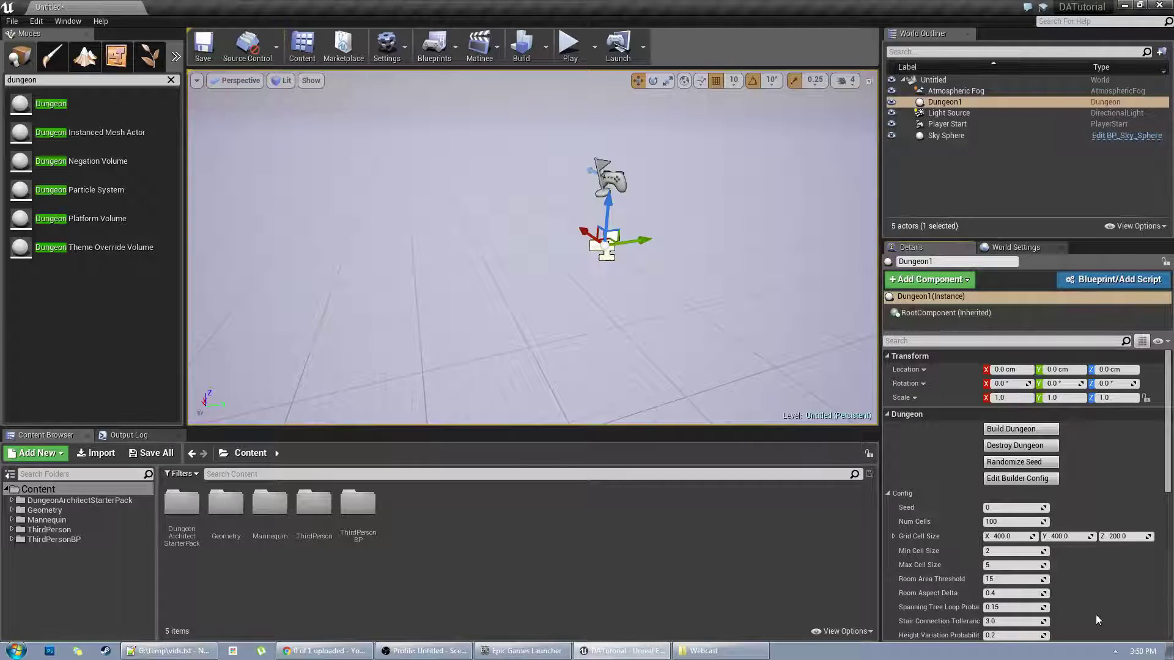
Step: Add one element to the Dungeon actor's Themes list and assign StarterPackTheme to it
{"action": "scroll", "coordinate": [1096, 521], "scroll_direction": "down", "scroll_amount": 5}
{"action": "scroll", "coordinate": [1098, 524], "scroll_direction": "down", "scroll_amount": 4}
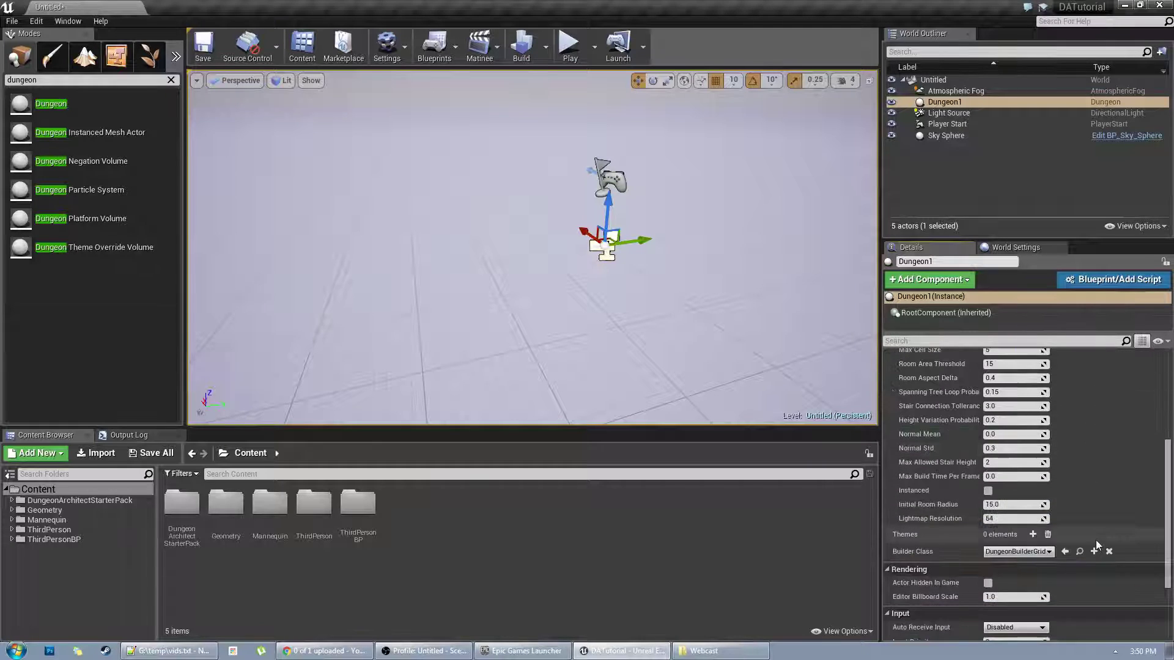
{"action": "left_click", "coordinate": [1033, 534]}
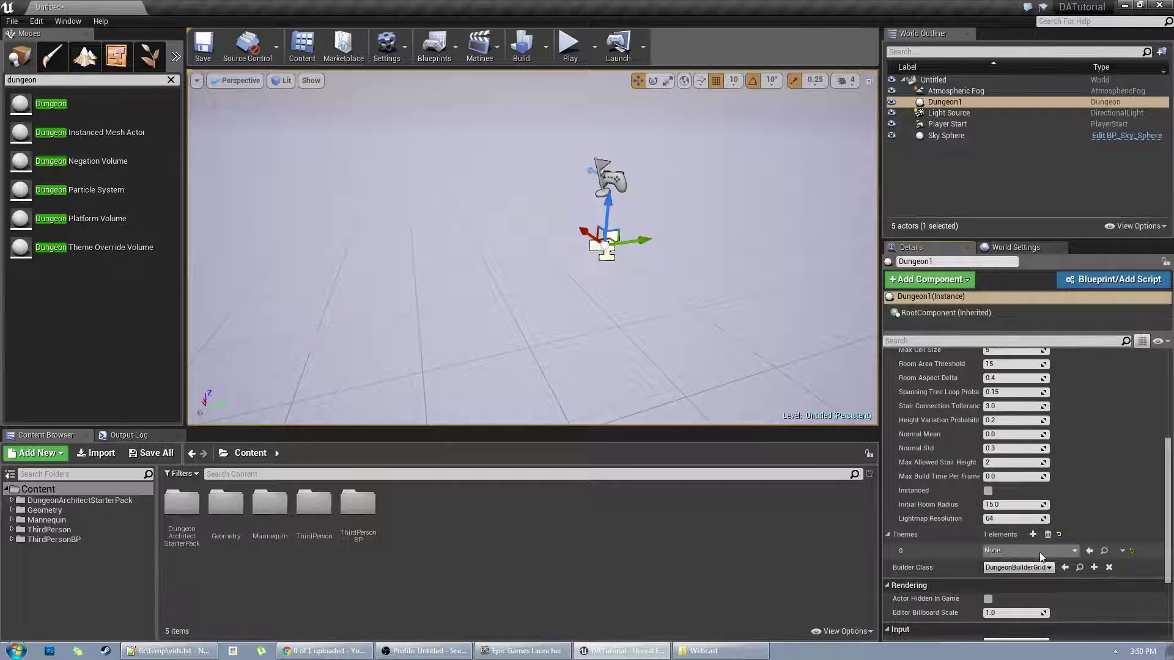
{"action": "scroll", "coordinate": [1068, 549], "scroll_direction": "down", "scroll_amount": 2}
{"action": "left_click", "coordinate": [1056, 492]}
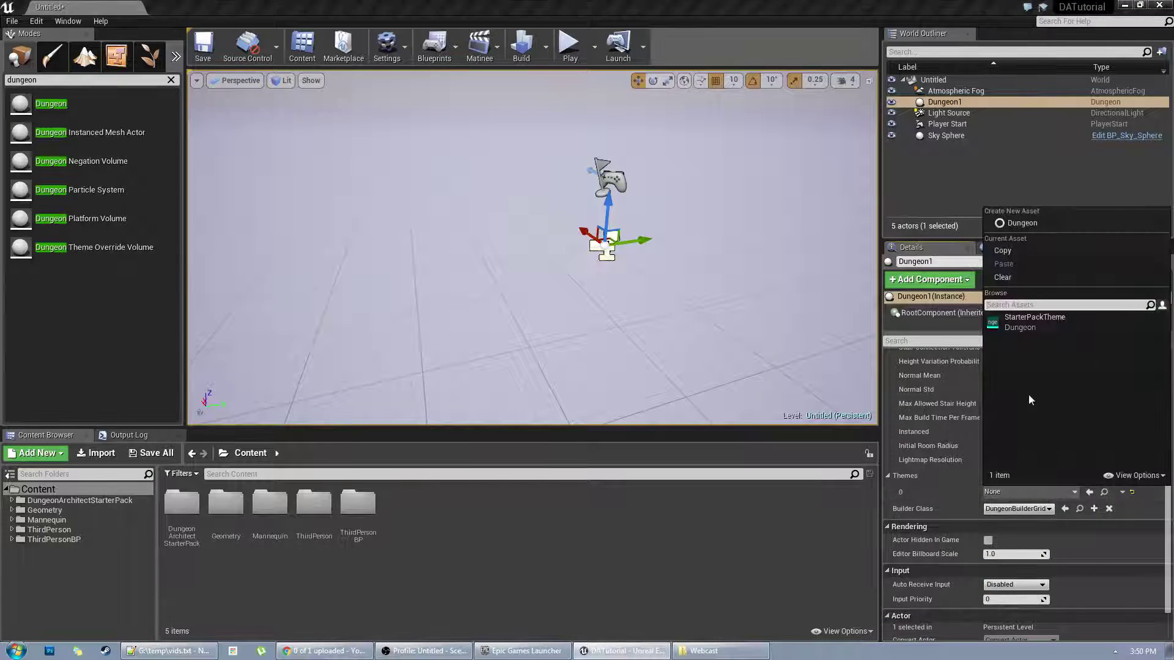
{"action": "left_click", "coordinate": [1046, 320]}
Step: Build the dungeon from the Dungeon actor and look over the generated layout
{"action": "scroll", "coordinate": [1048, 436], "scroll_direction": "up", "scroll_amount": 8}
{"action": "scroll", "coordinate": [1046, 443], "scroll_direction": "up", "scroll_amount": 2}
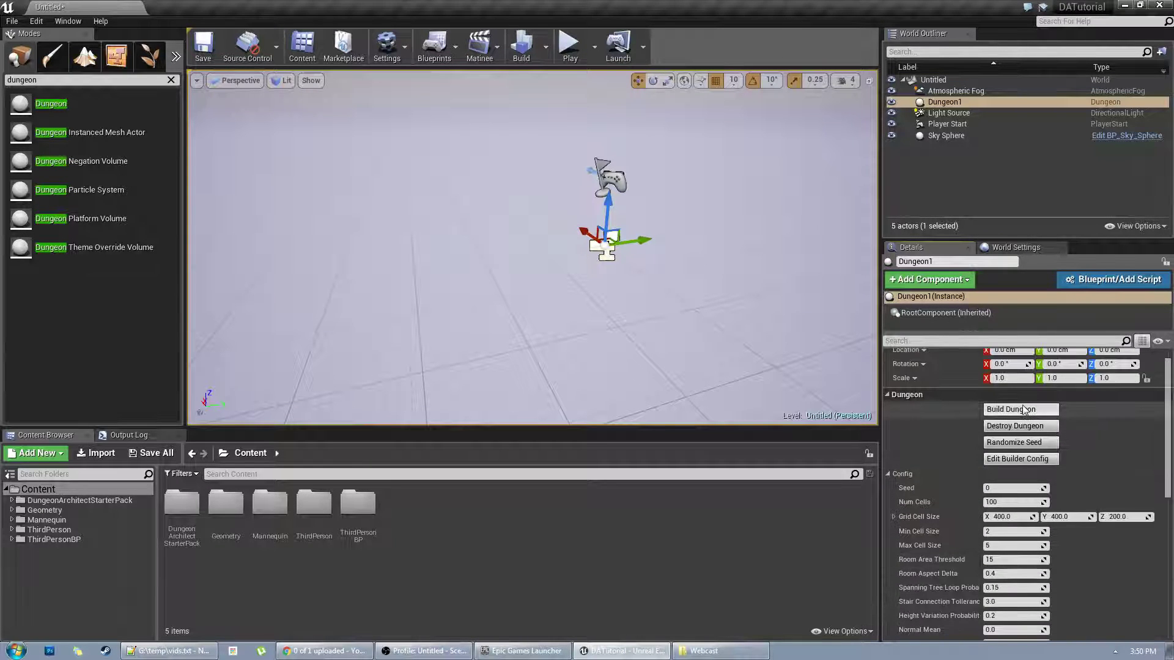
{"action": "left_click", "coordinate": [1024, 409]}
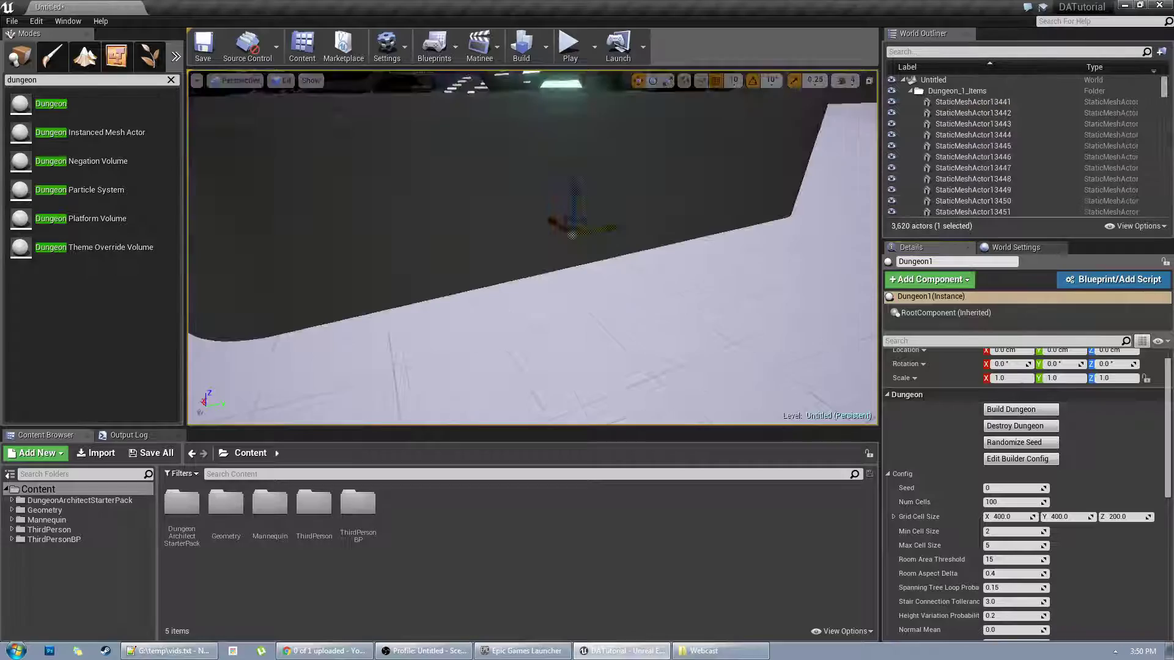
{"action": "right_click_drag", "start_coordinate": [595, 281], "coordinate": [903, 417]}
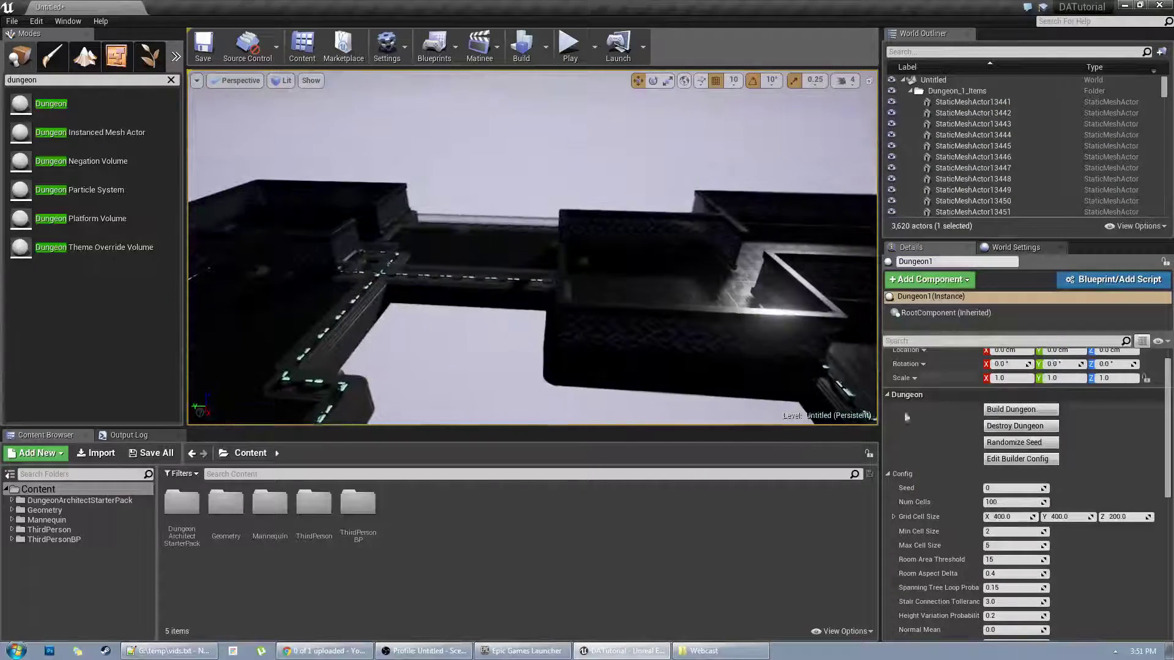
{"action": "right_click_drag", "start_coordinate": [780, 269], "coordinate": [599, 281]}
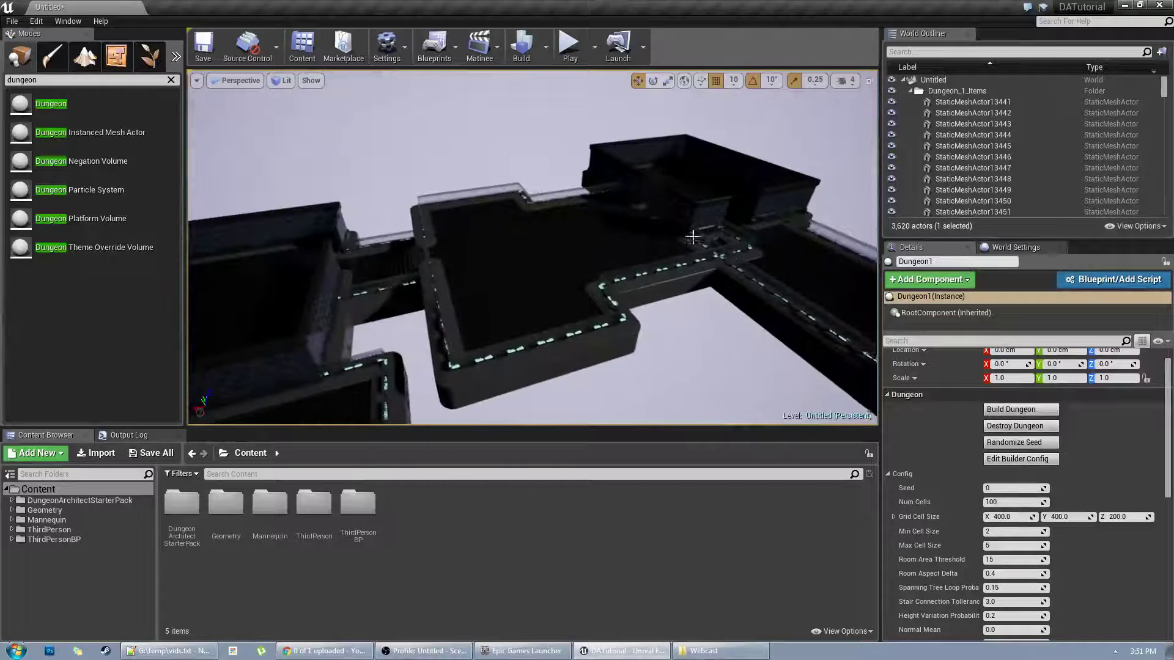
Step: Search the placeable classes for "sky" and place a Sky Light in the level above the dungeon
{"action": "left_click", "coordinate": [78, 82]}
{"action": "key", "text": "ctrl+a"}
{"action": "type", "text": "sky"}
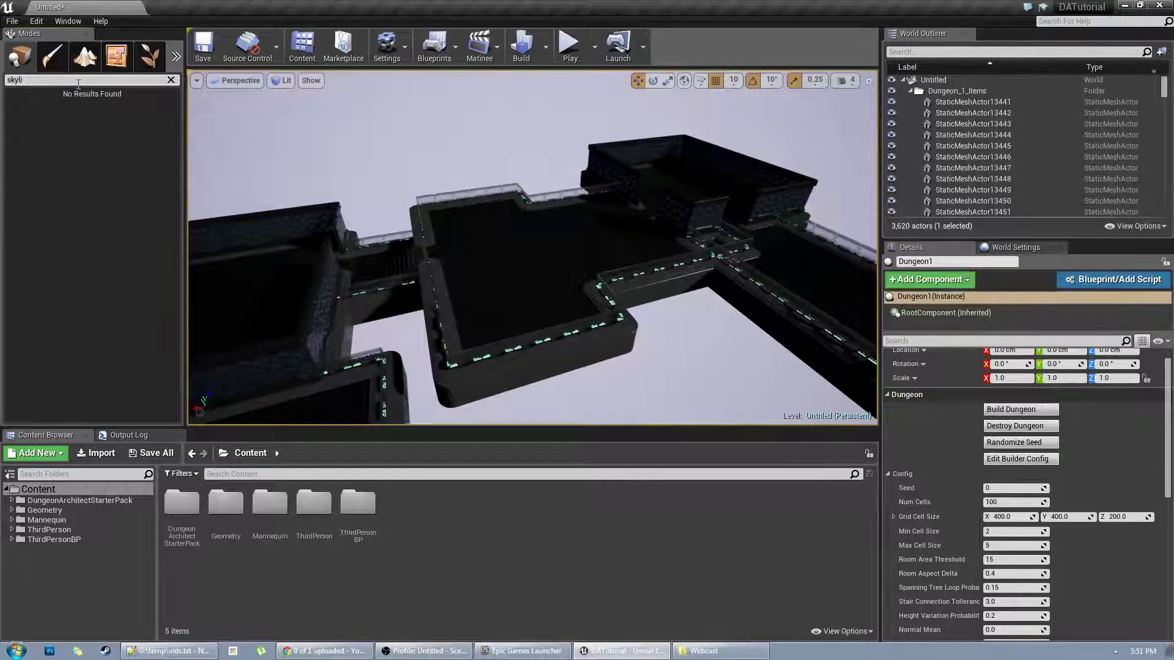
{"action": "left_click_drag", "start_coordinate": [44, 133], "coordinate": [526, 293]}
{"action": "right_click_drag", "start_coordinate": [526, 294], "coordinate": [672, 343]}
{"action": "scroll", "coordinate": [1119, 484], "scroll_direction": "down", "scroll_amount": 2}
{"action": "scroll", "coordinate": [1095, 492], "scroll_direction": "down", "scroll_amount": 5}
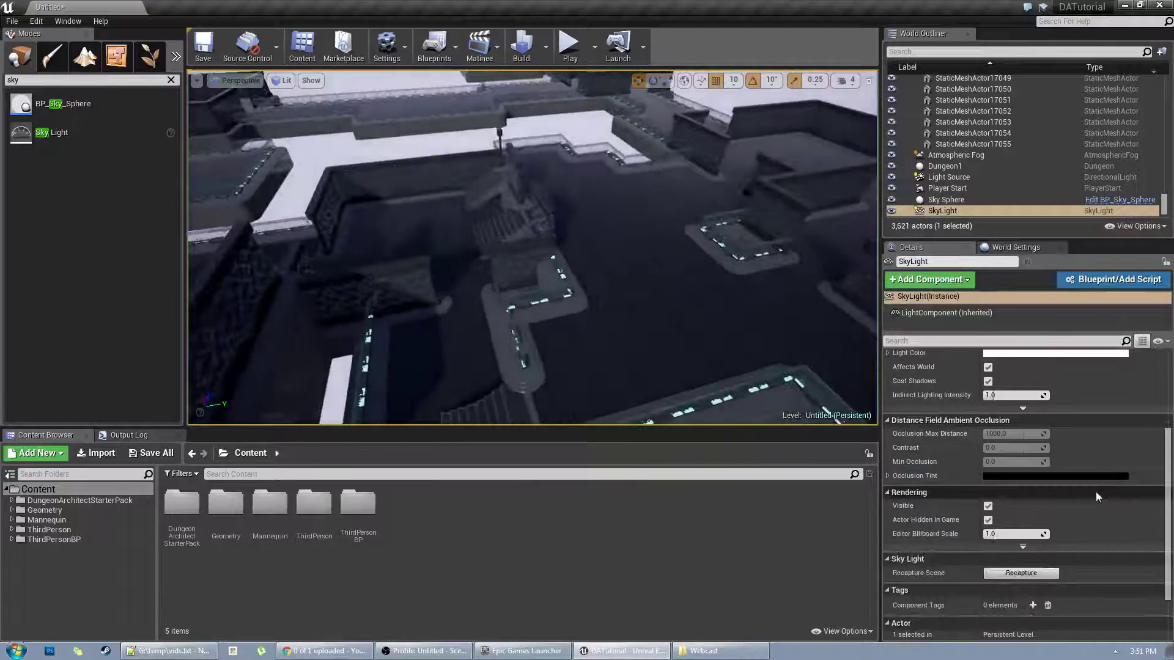
Step: Select the Dungeon1 actor, locate its assigned theme asset and open StarterPackTheme in the theme editor
{"action": "left_click", "coordinate": [959, 156]}
{"action": "left_click", "coordinate": [944, 166]}
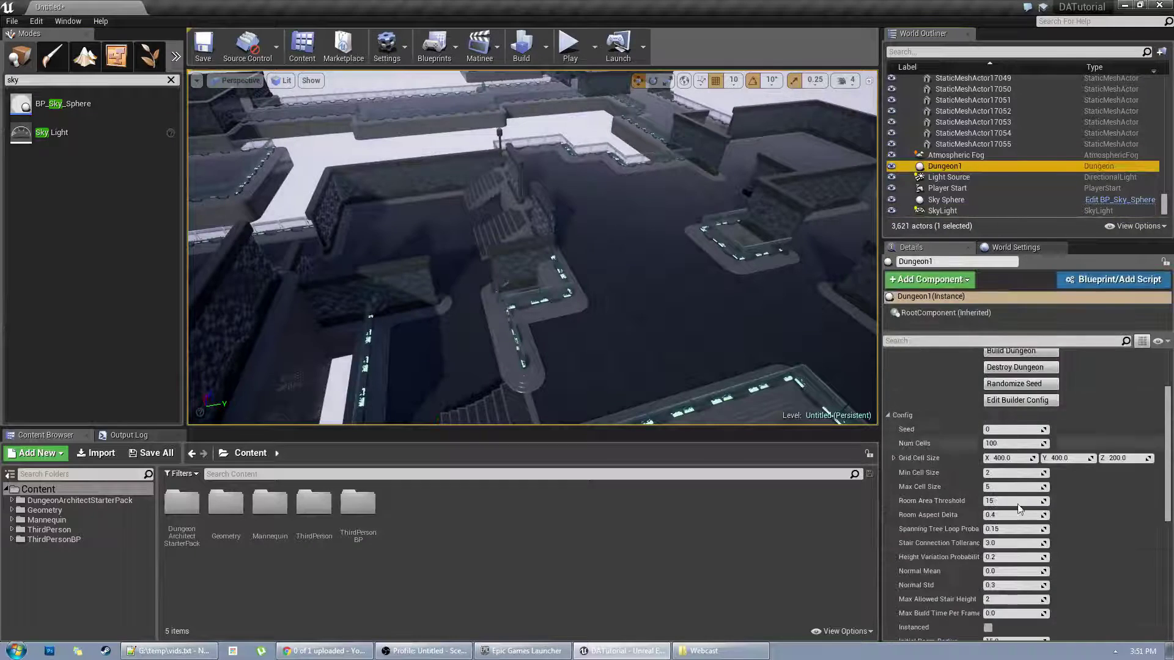
{"action": "scroll", "coordinate": [1088, 489], "scroll_direction": "down", "scroll_amount": 10}
{"action": "left_click", "coordinate": [1104, 570]}
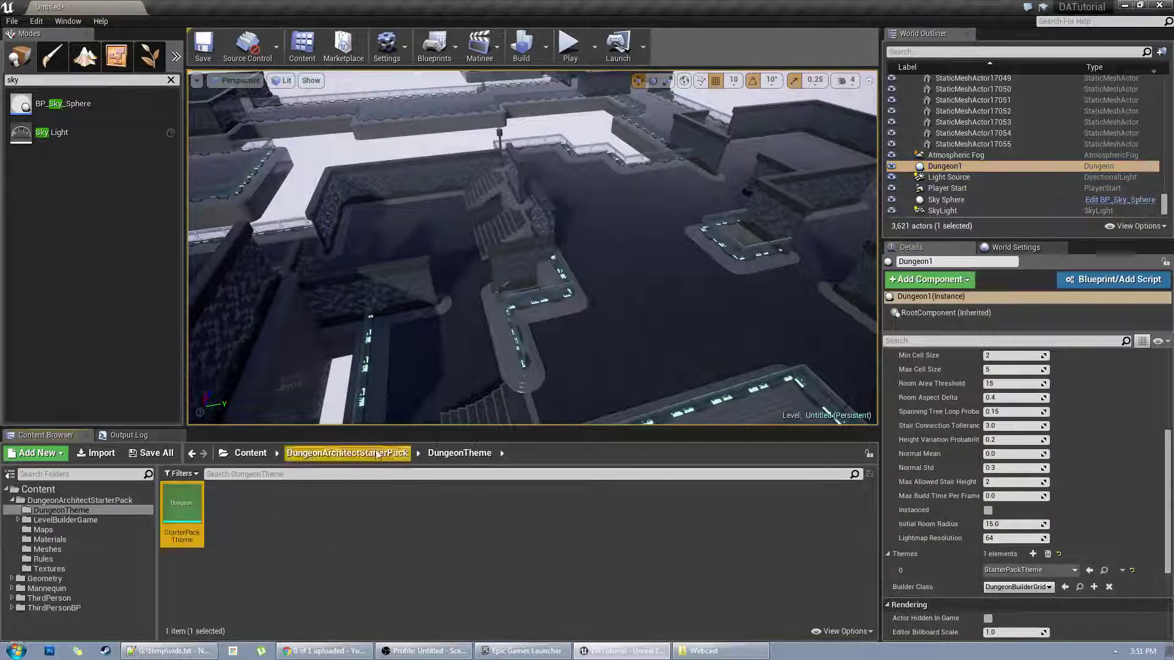
{"action": "double_click", "coordinate": [191, 507]}
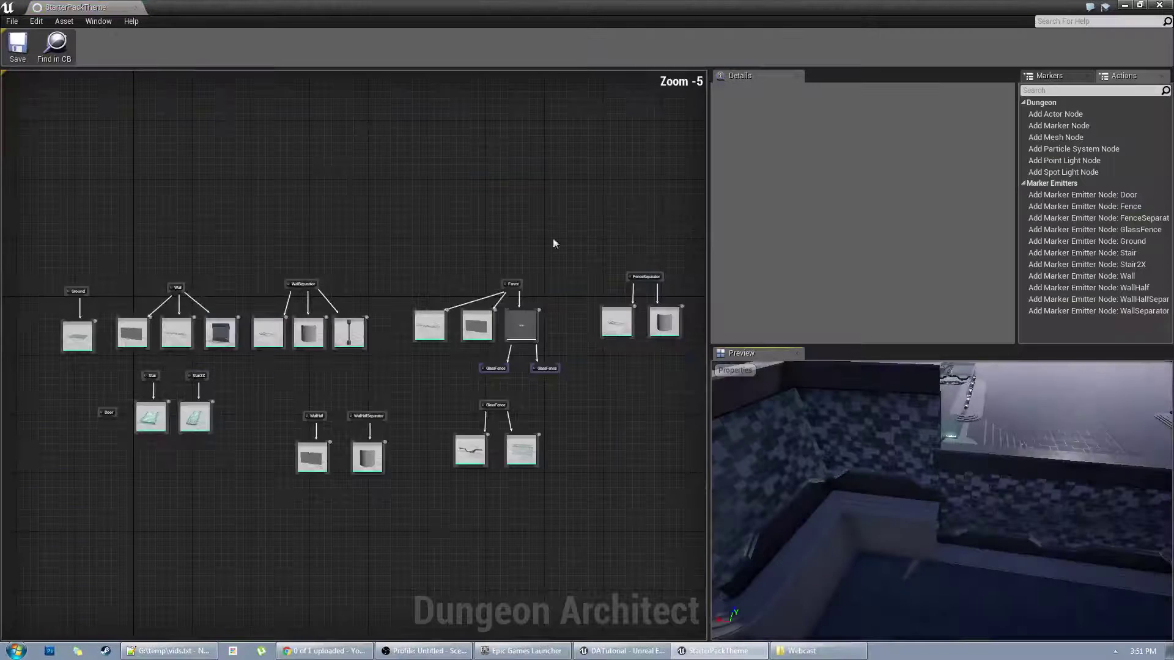
Step: Examine the Fence, WallSeparator, Wall and Ground marker nodes in the theme graph and the dungeon in the preview
{"action": "scroll", "coordinate": [475, 212], "scroll_direction": "up", "scroll_amount": 5}
{"action": "right_click_drag", "start_coordinate": [495, 301], "coordinate": [476, 276]}
{"action": "left_click_drag", "start_coordinate": [500, 218], "coordinate": [392, 199]}
{"action": "right_click_drag", "start_coordinate": [266, 207], "coordinate": [721, 255]}
{"action": "right_click_drag", "start_coordinate": [316, 219], "coordinate": [536, 228]}
{"action": "right_click_drag", "start_coordinate": [960, 458], "coordinate": [1039, 409]}
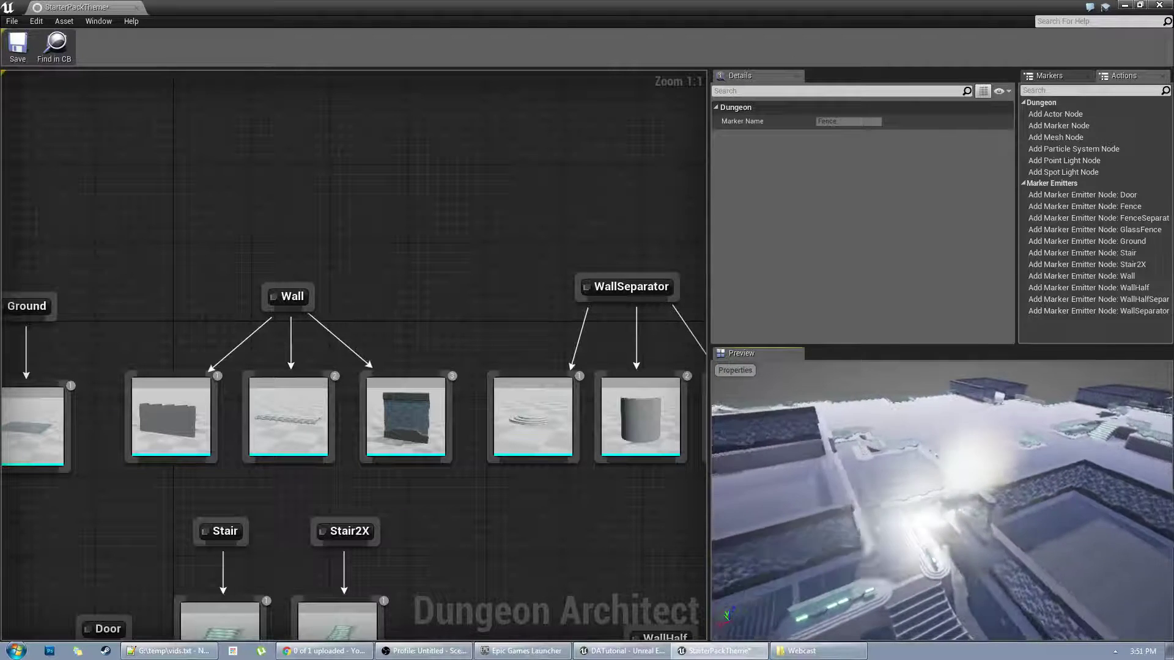
{"action": "right_click_drag", "start_coordinate": [333, 202], "coordinate": [492, 207]}
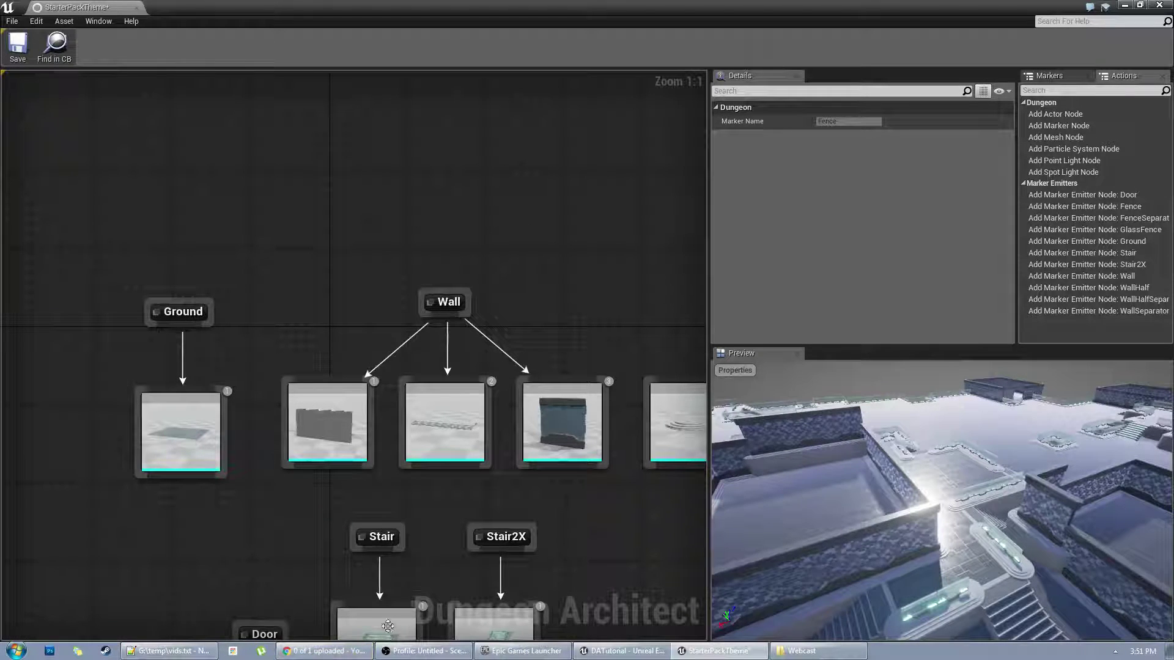
Step: Switch to the desktop and open DungeonArchitect-UserGuide.pdf from the Docs folder of DA_1.1.0 in a taller Adobe Reader window
{"action": "key", "text": "super+d"}
{"action": "double_click", "coordinate": [22, 21]}
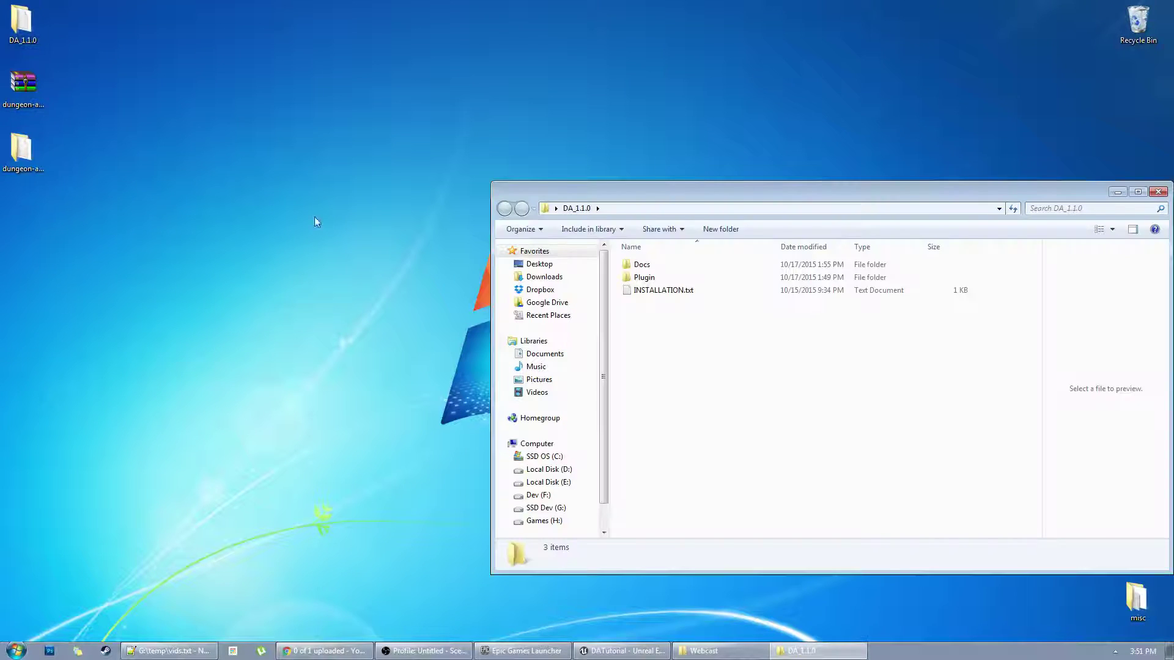
{"action": "double_click", "coordinate": [642, 265]}
{"action": "double_click", "coordinate": [666, 264]}
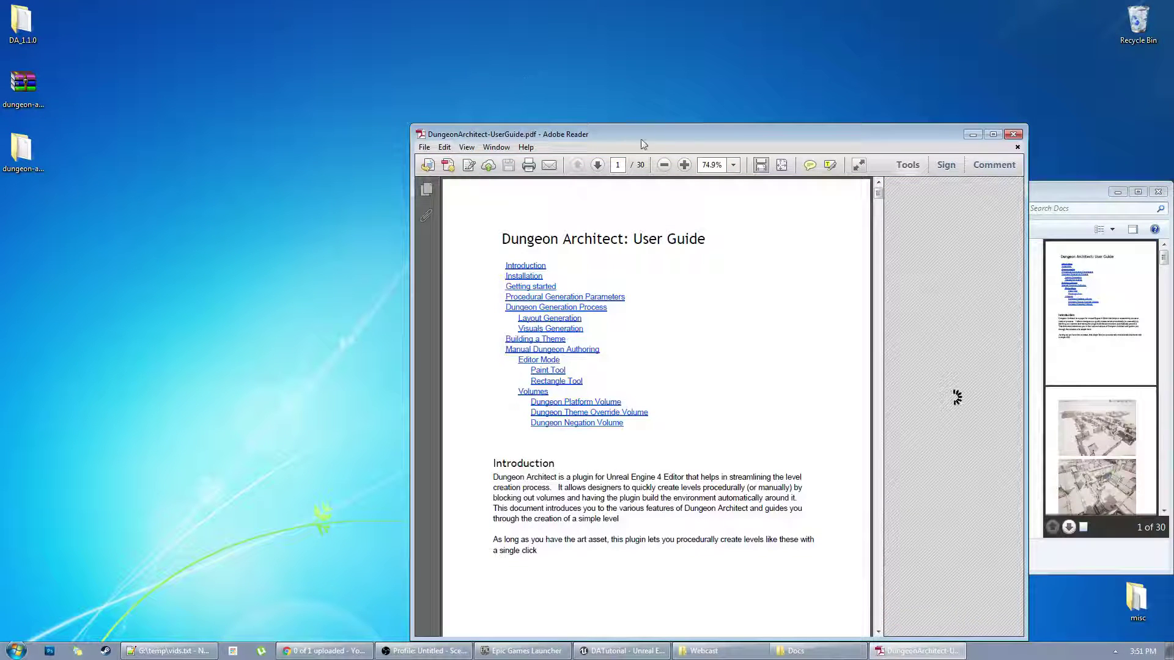
{"action": "double_click", "coordinate": [643, 125]}
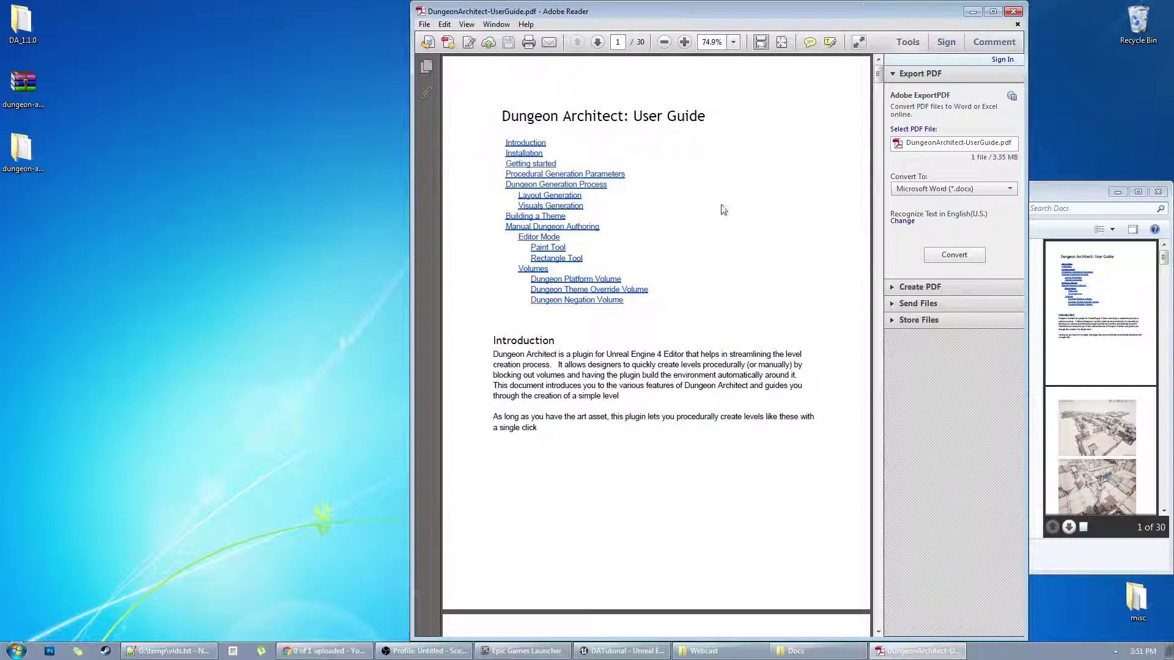
Step: Go to the Layout Generation section on page 14 of the user guide and maximize the window
{"action": "scroll", "coordinate": [721, 211], "scroll_direction": "down", "scroll_amount": 20}
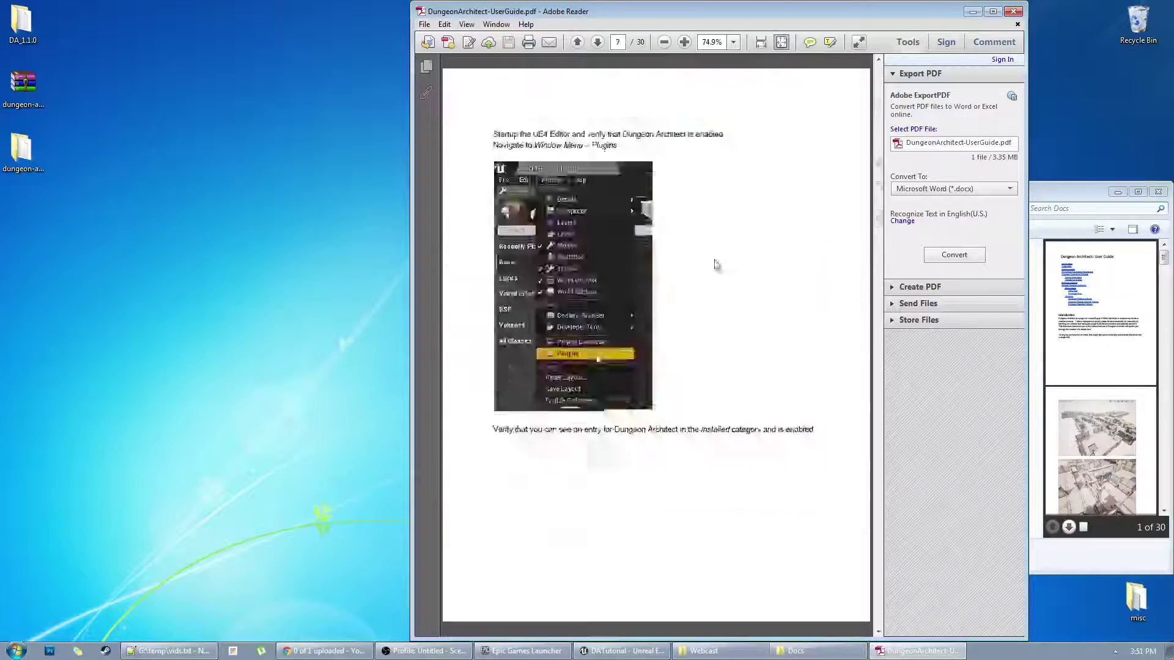
{"action": "scroll", "coordinate": [716, 264], "scroll_direction": "down", "scroll_amount": 20}
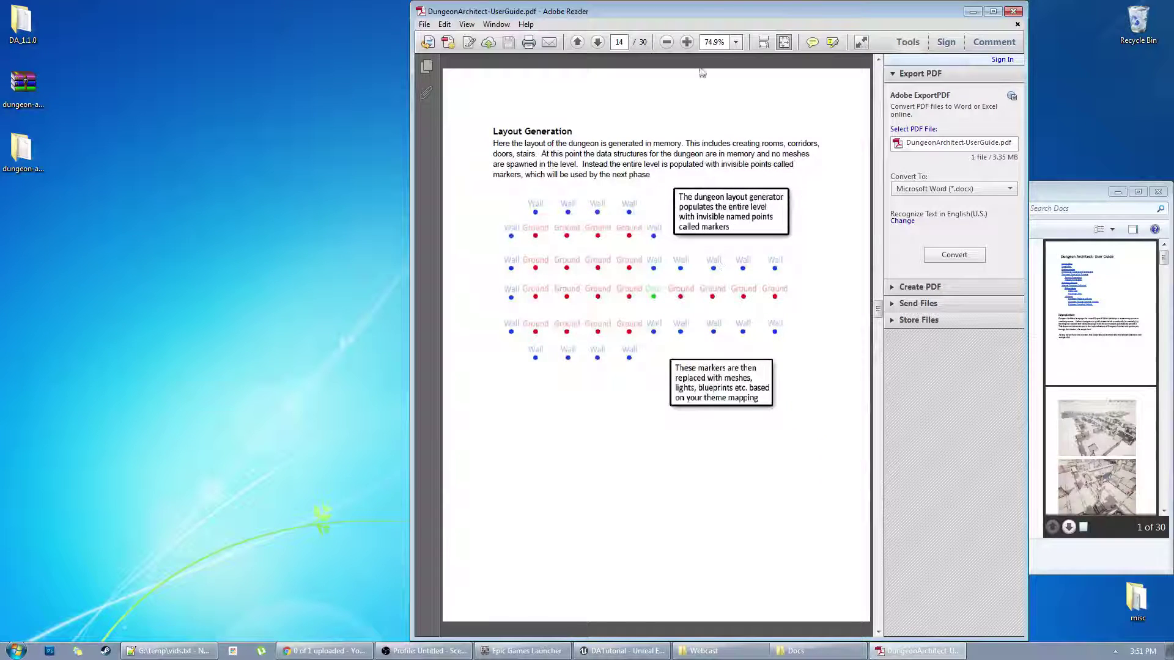
{"action": "double_click", "coordinate": [715, 12]}
{"action": "double_click", "coordinate": [710, 135]}
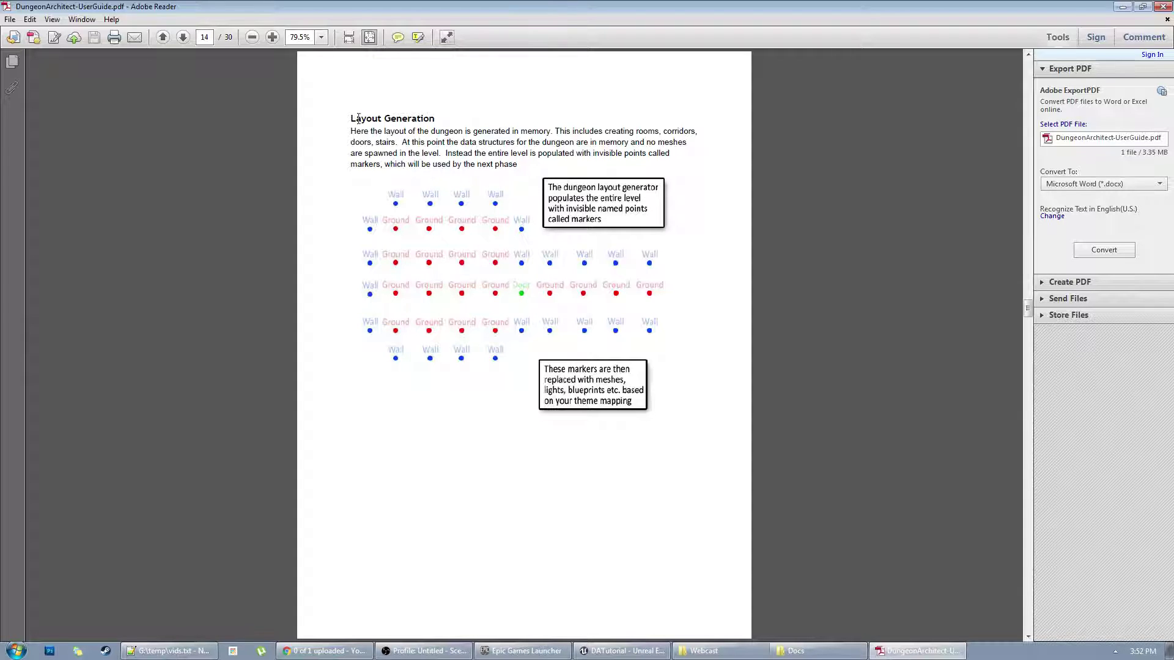
Step: Read the Layout Generation and Visuals Generation pages, comparing the marker diagram with the mesh placement diagram
{"action": "left_click_drag", "start_coordinate": [349, 118], "coordinate": [410, 160]}
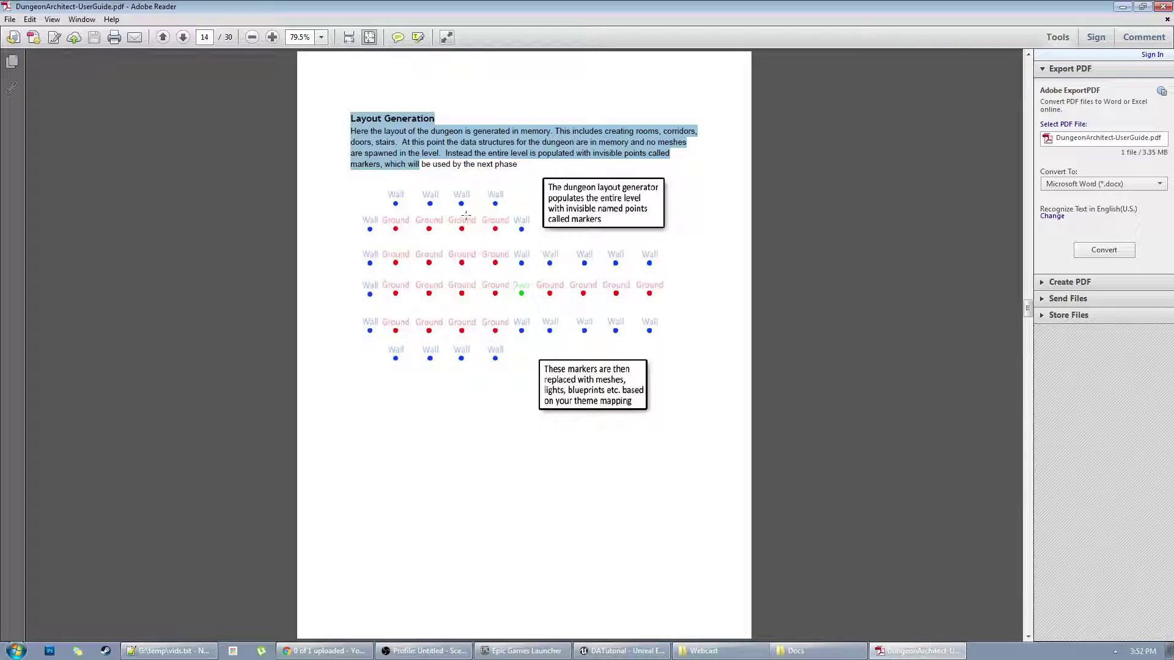
{"action": "left_click", "coordinate": [367, 197]}
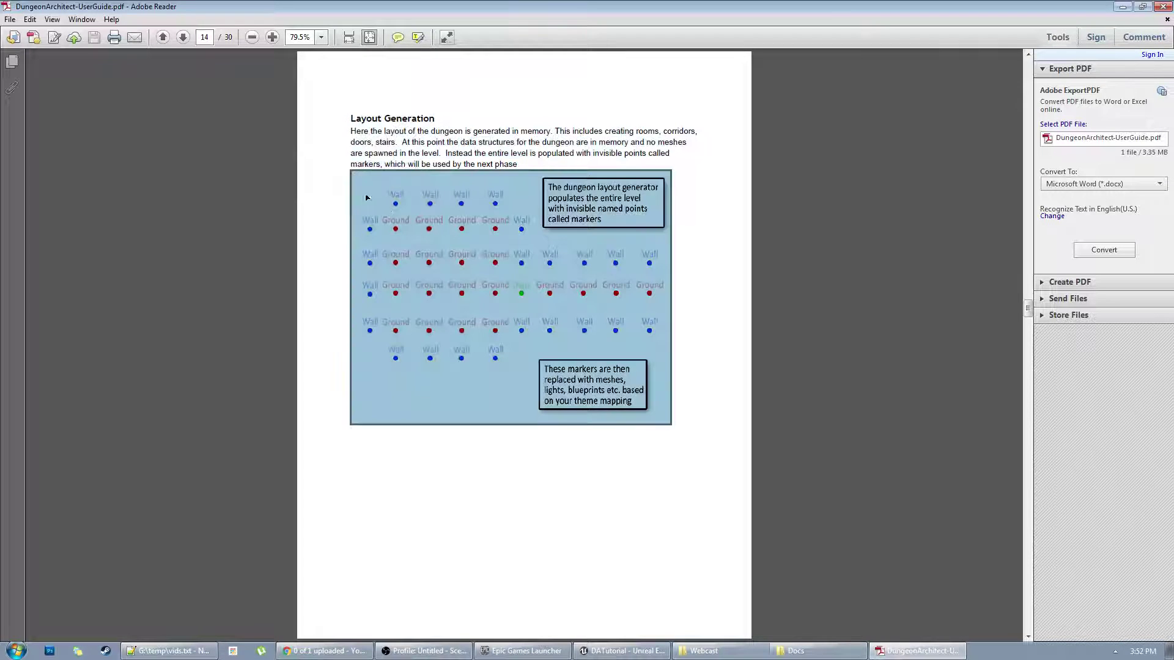
{"action": "left_click", "coordinate": [335, 250]}
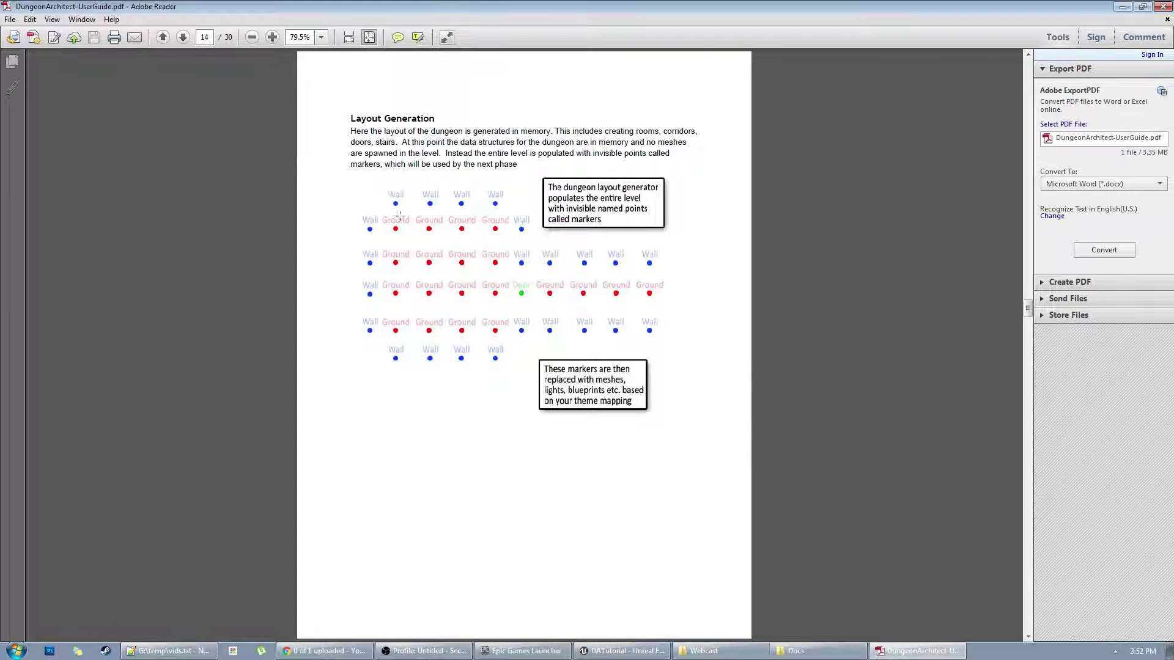
{"action": "scroll", "coordinate": [407, 231], "scroll_direction": "down", "scroll_amount": 2}
{"action": "scroll", "coordinate": [408, 234], "scroll_direction": "up", "scroll_amount": 1}
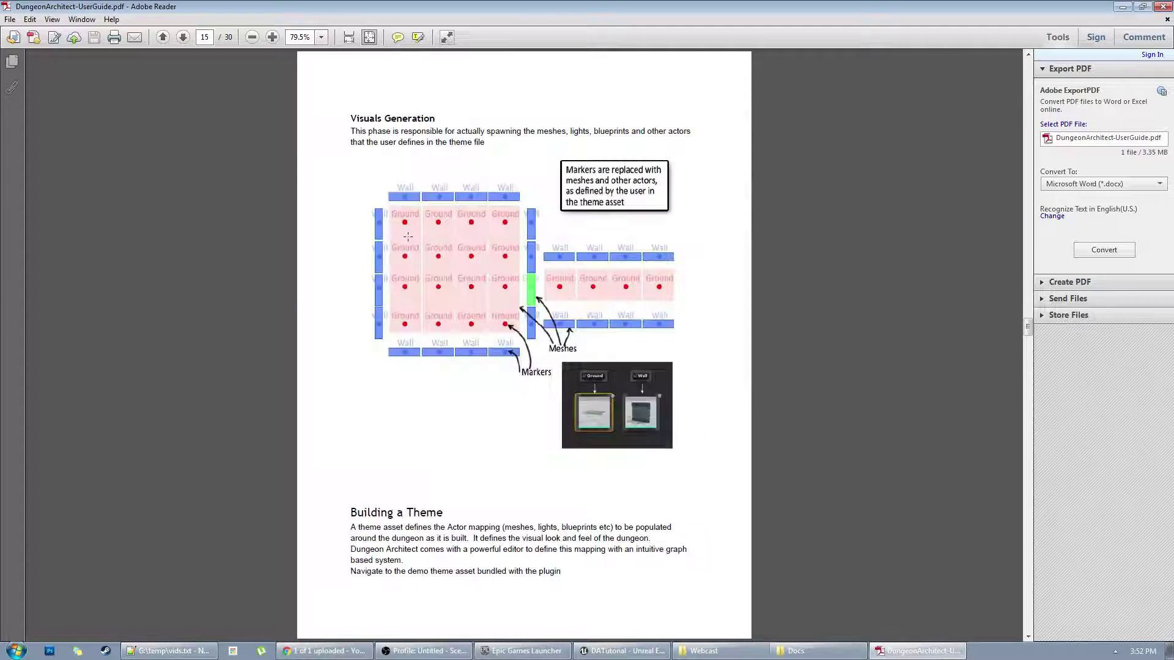
{"action": "scroll", "coordinate": [407, 236], "scroll_direction": "up", "scroll_amount": 1}
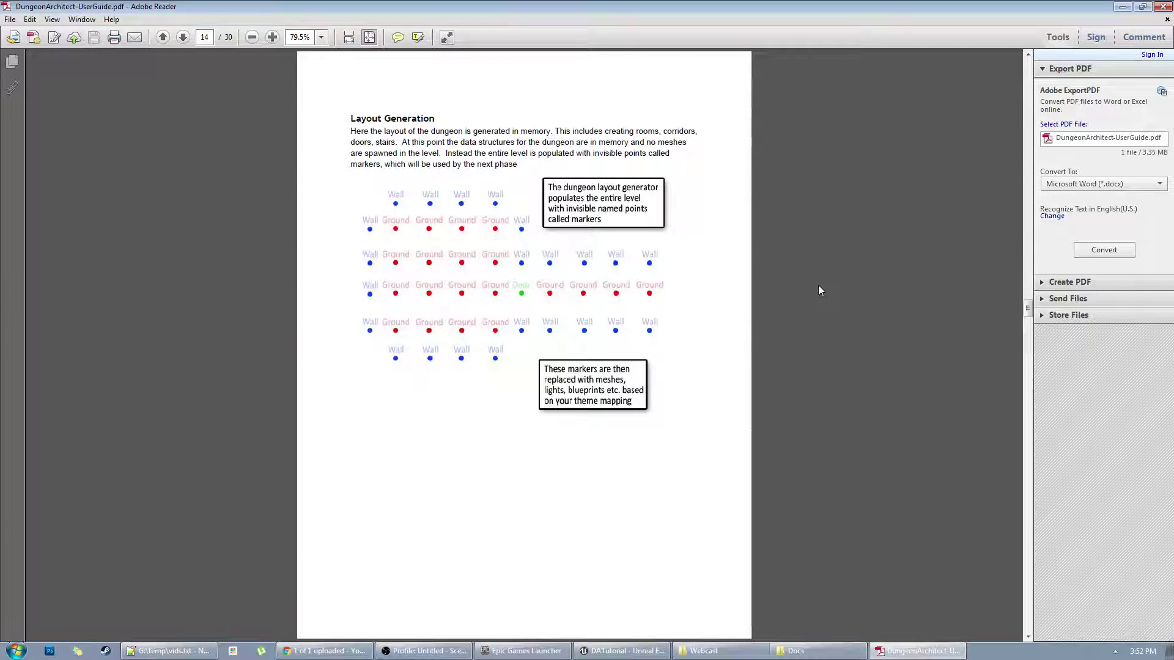
{"action": "scroll", "coordinate": [819, 290], "scroll_direction": "down", "scroll_amount": 1}
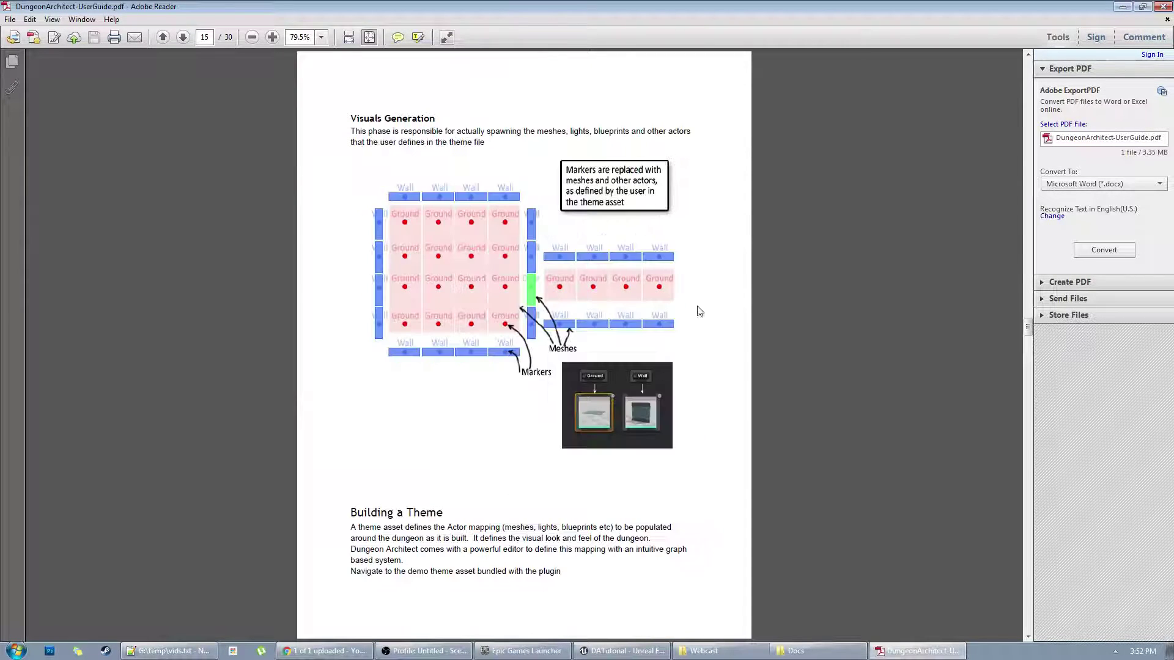
{"action": "left_click", "coordinate": [443, 201]}
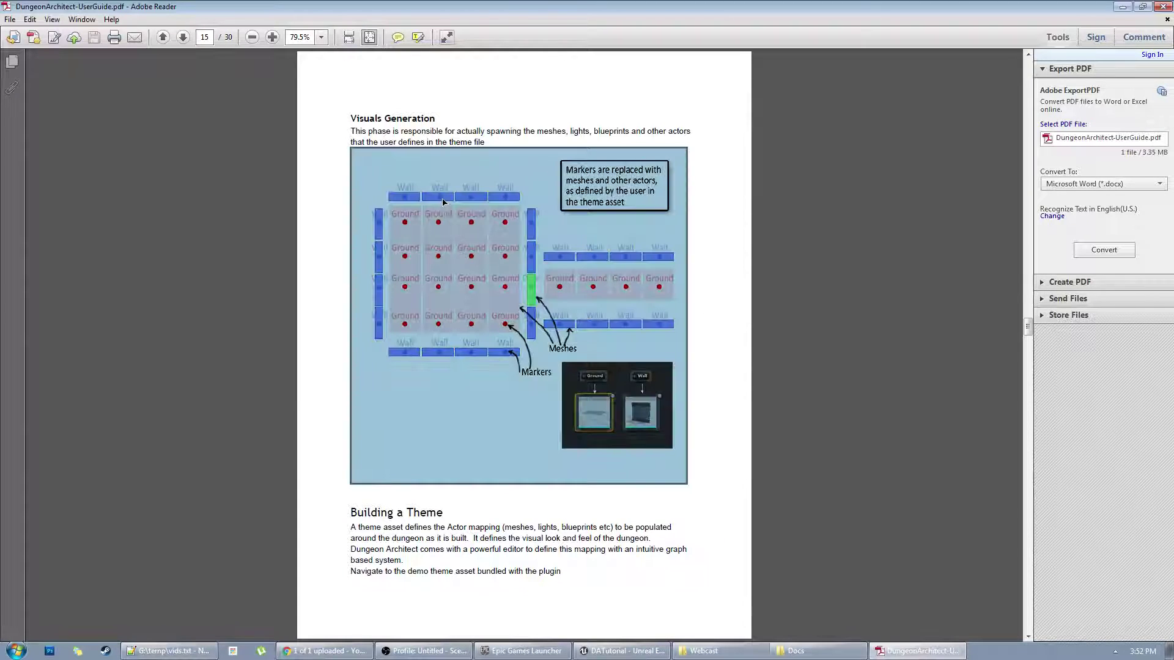
Step: Enlarge the Visuals Generation page to the window's width and examine its mesh placement diagram and Ground and Wall nodes
{"action": "left_click", "coordinate": [340, 222]}
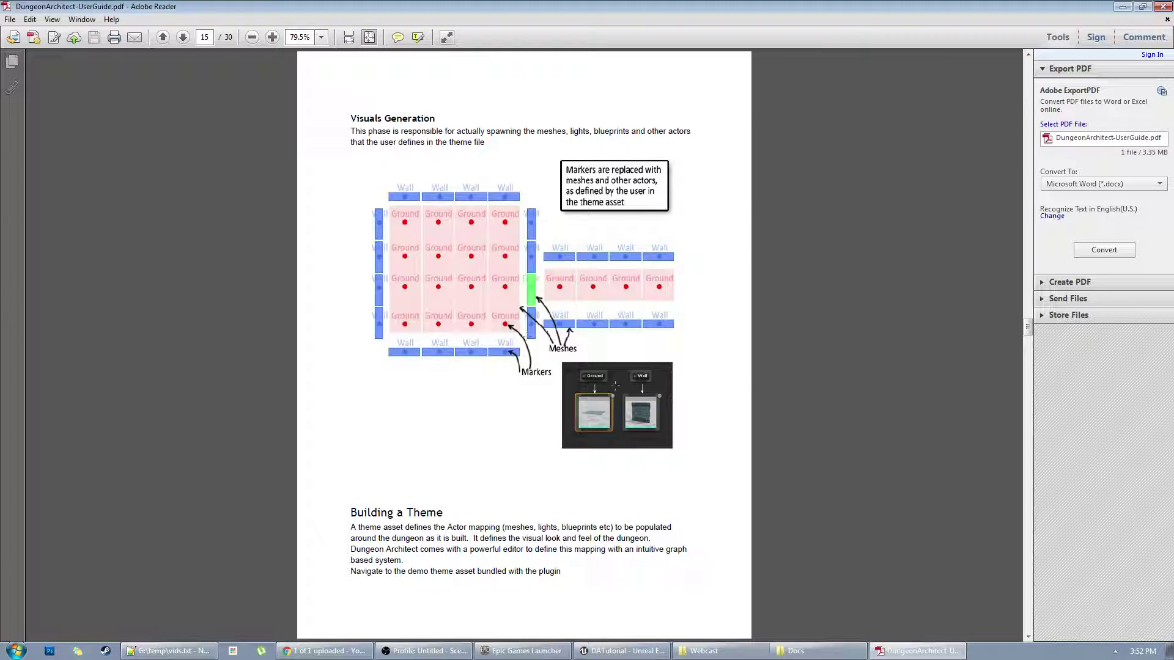
{"action": "left_click", "coordinate": [348, 36]}
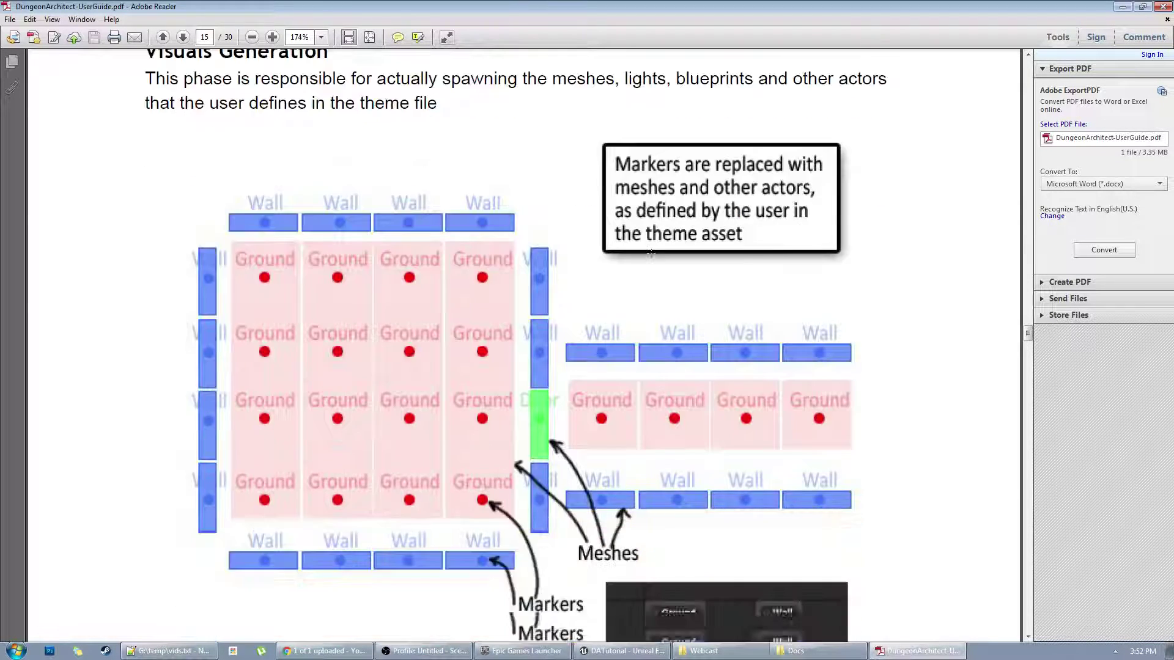
{"action": "scroll", "coordinate": [654, 263], "scroll_direction": "down", "scroll_amount": 5}
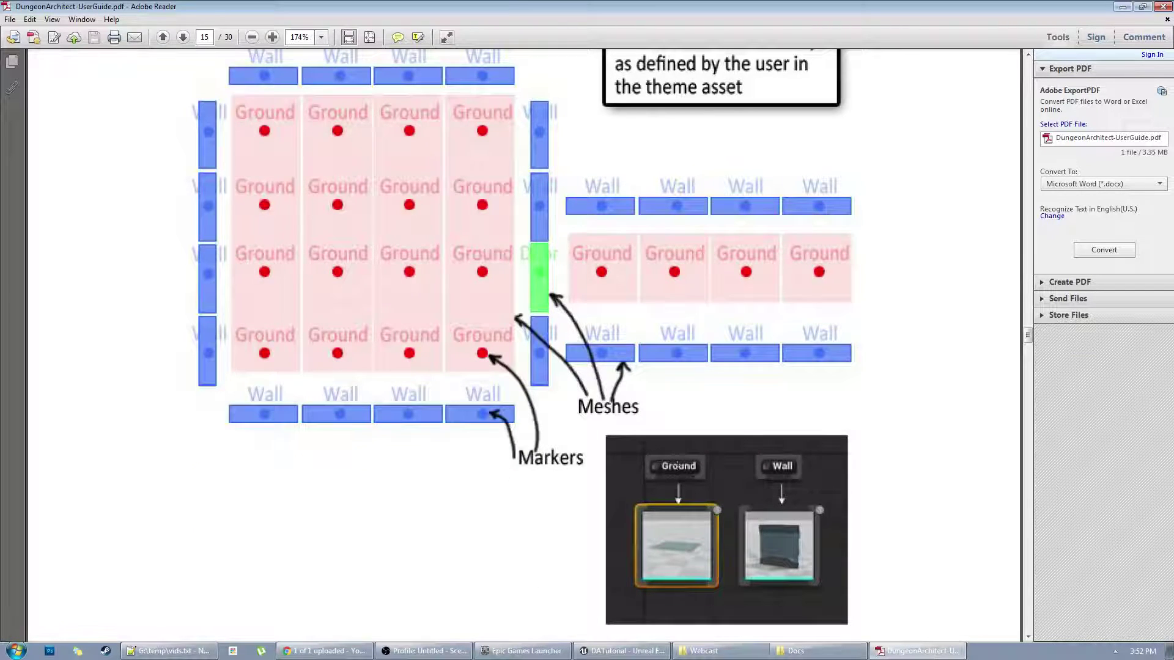
{"action": "left_click", "coordinate": [676, 466]}
{"action": "left_click", "coordinate": [914, 497]}
Step: Minimize the user guide, switch back to the DATutorial project in Unreal Editor and open the StarterPackTheme asset
{"action": "left_click", "coordinate": [1122, 7]}
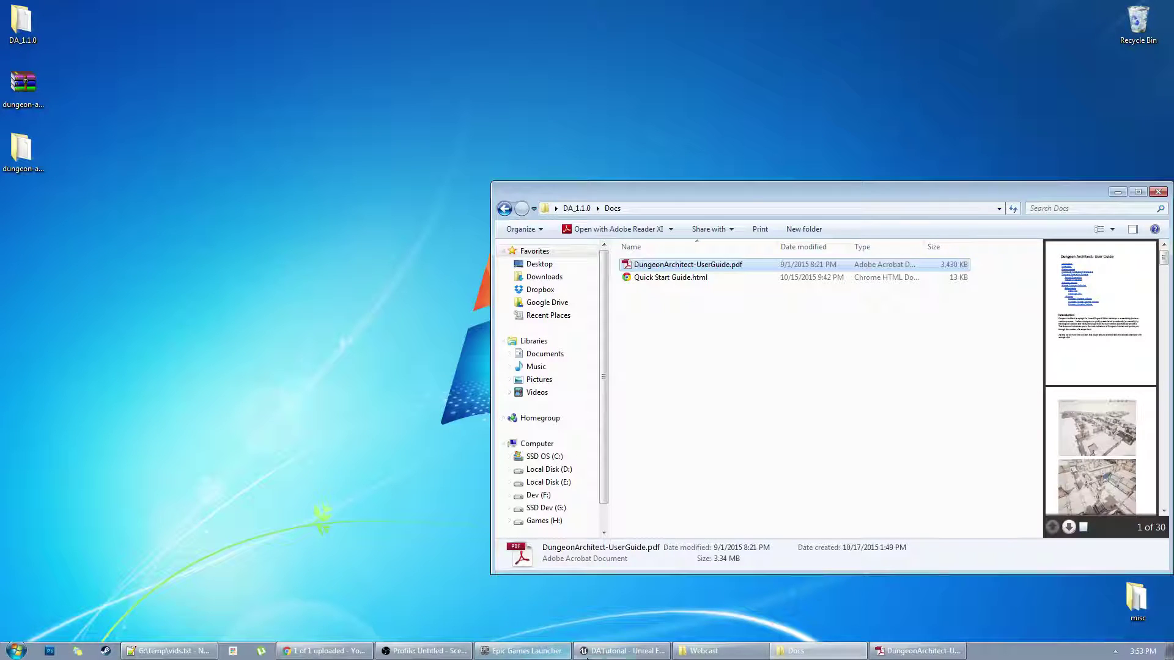
{"action": "left_click", "coordinate": [623, 651]}
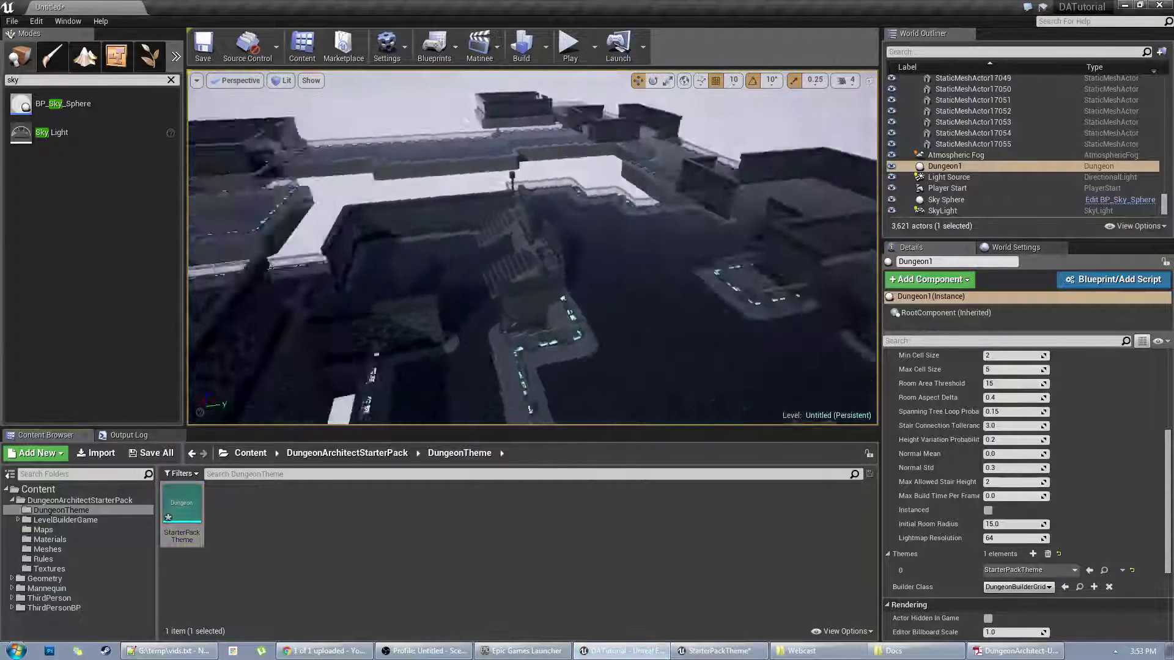
{"action": "double_click", "coordinate": [186, 507]}
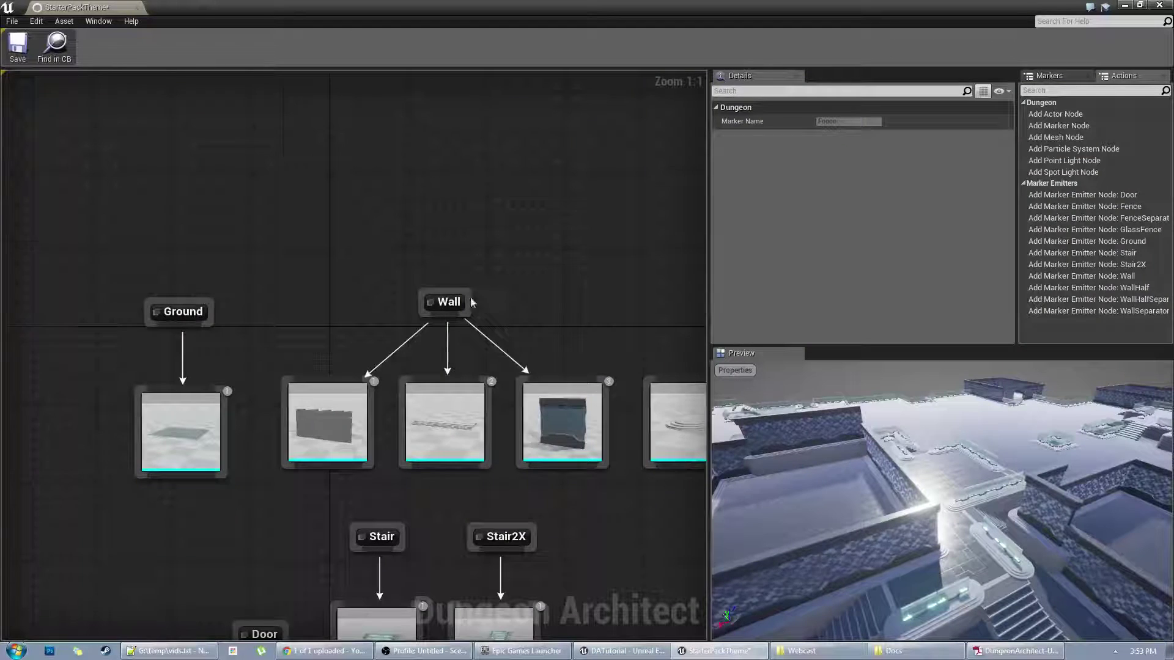
Step: Break the link between the Ground marker and its Floor01 mesh node, inspect the dungeon preview, and reconnect them
{"action": "right_click_drag", "start_coordinate": [479, 292], "coordinate": [410, 108]}
{"action": "right_click_drag", "start_coordinate": [550, 265], "coordinate": [510, 320]}
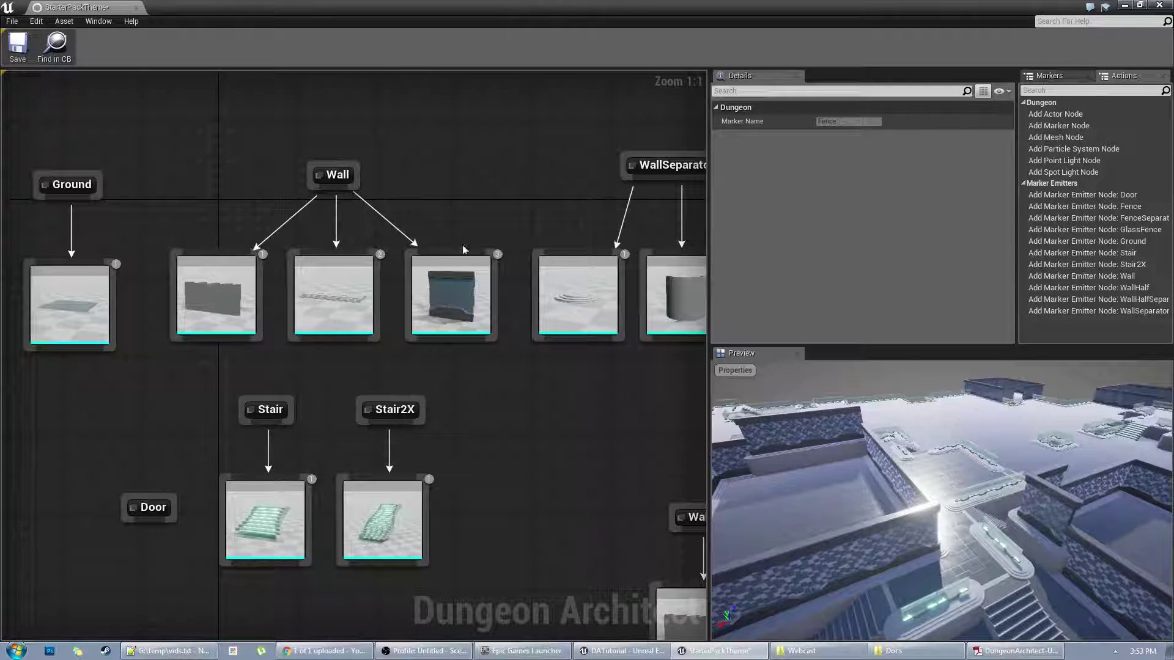
{"action": "right_click_drag", "start_coordinate": [221, 150], "coordinate": [242, 147]}
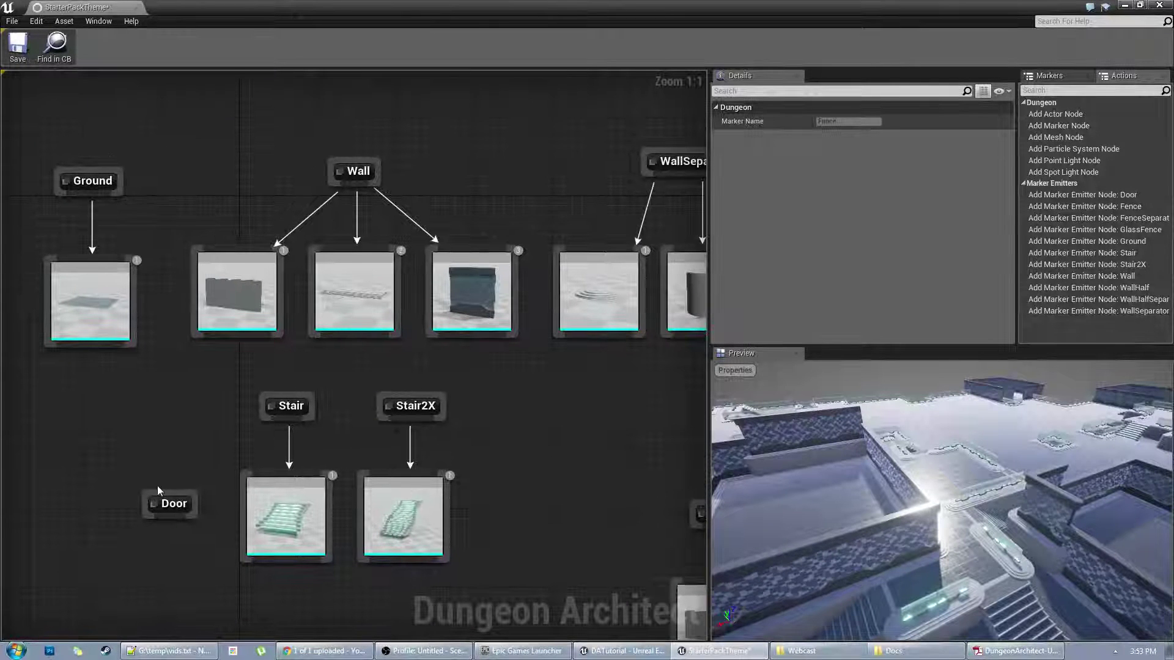
{"action": "right_click_drag", "start_coordinate": [892, 458], "coordinate": [1033, 467]}
{"action": "right_click_drag", "start_coordinate": [941, 502], "coordinate": [1005, 498]}
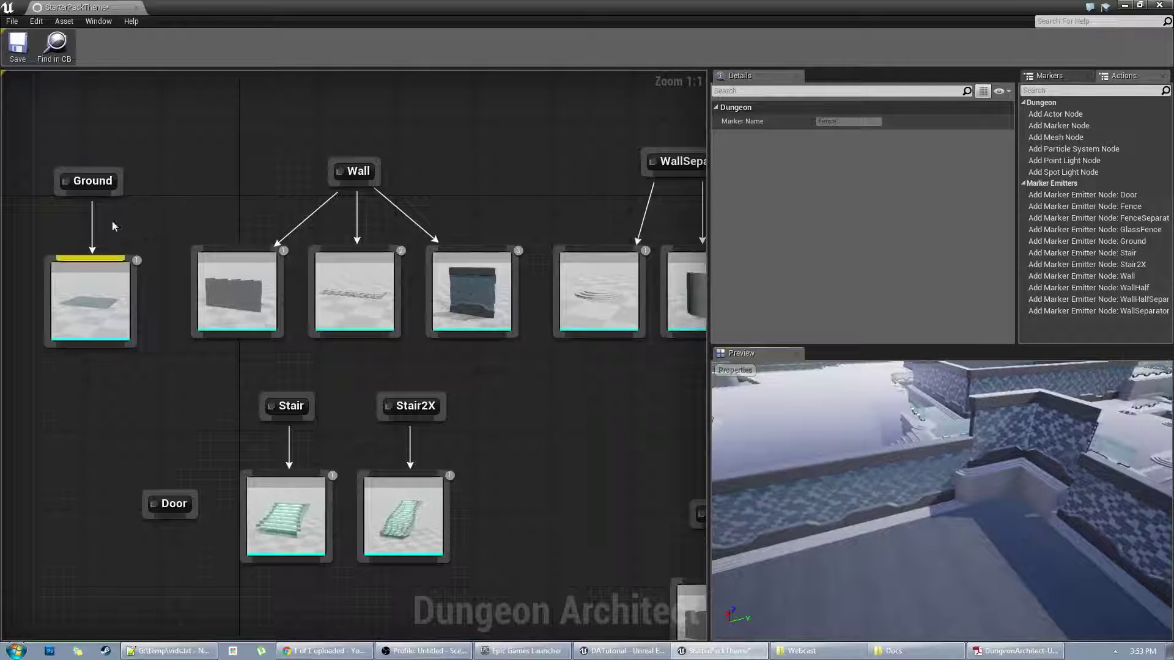
{"action": "left_click", "coordinate": [95, 301]}
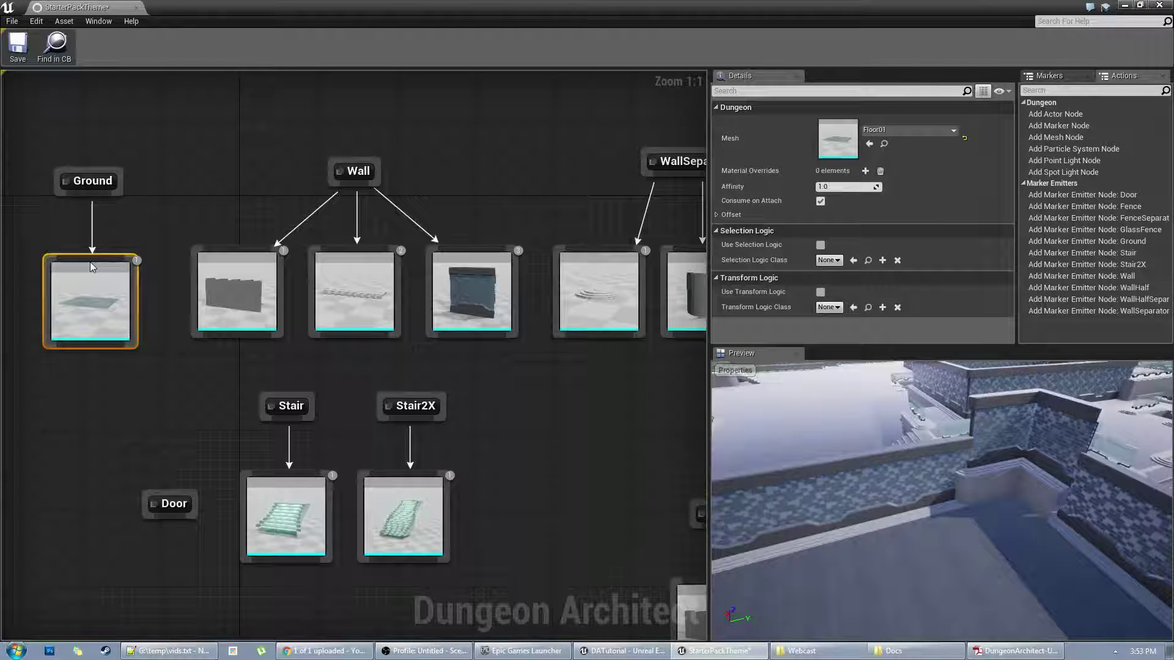
{"action": "right_click_drag", "start_coordinate": [848, 461], "coordinate": [960, 461]}
{"action": "right_click_drag", "start_coordinate": [979, 554], "coordinate": [436, 402]}
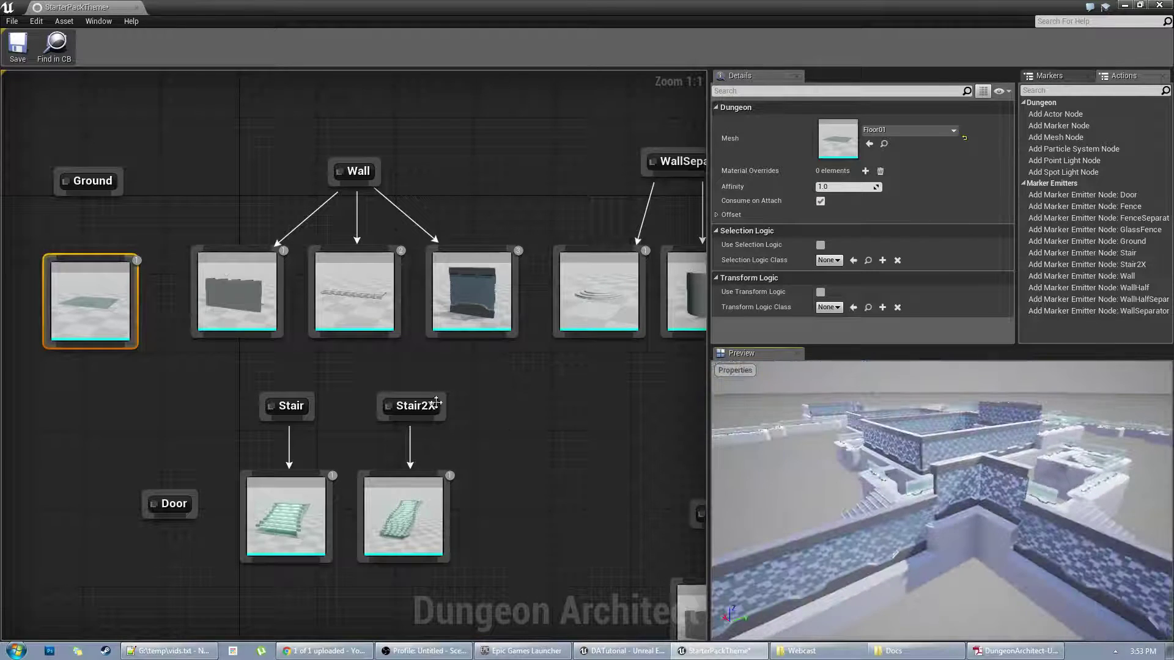
{"action": "left_click_drag", "start_coordinate": [92, 194], "coordinate": [91, 264]}
Step: Close the StarterPackTheme editor and save the level as TEst in the DungeonArchitectStarterPack Maps folder
{"action": "right_click", "coordinate": [163, 183]}
{"action": "right_click_drag", "start_coordinate": [491, 166], "coordinate": [357, 171]}
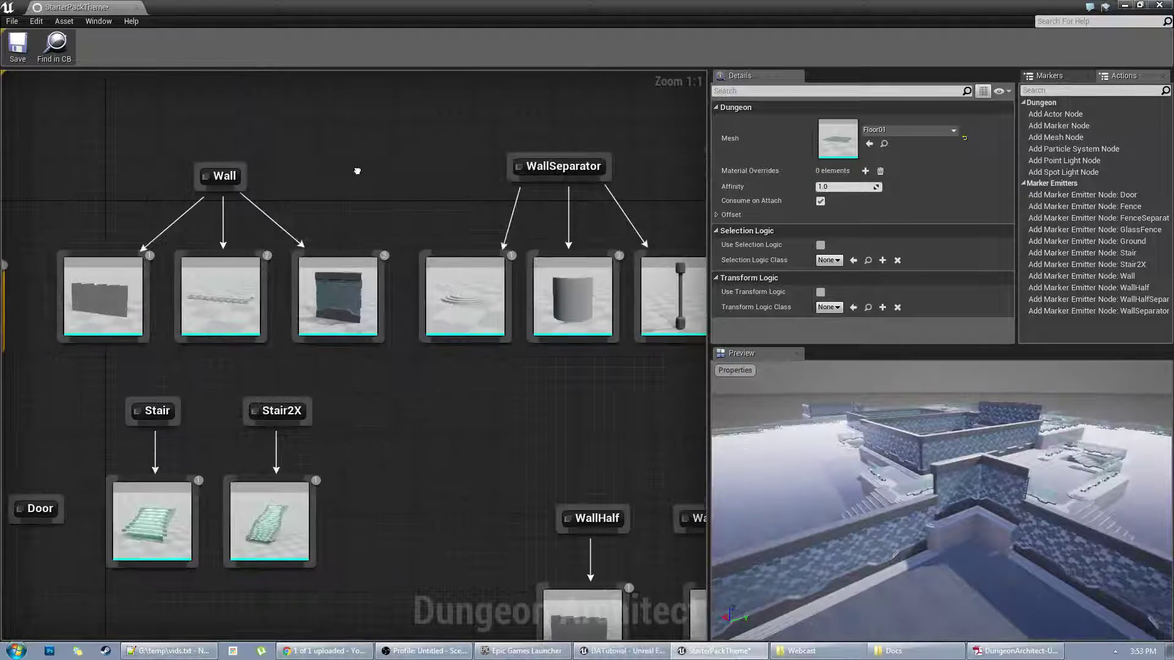
{"action": "right_click_drag", "start_coordinate": [436, 171], "coordinate": [626, 183]}
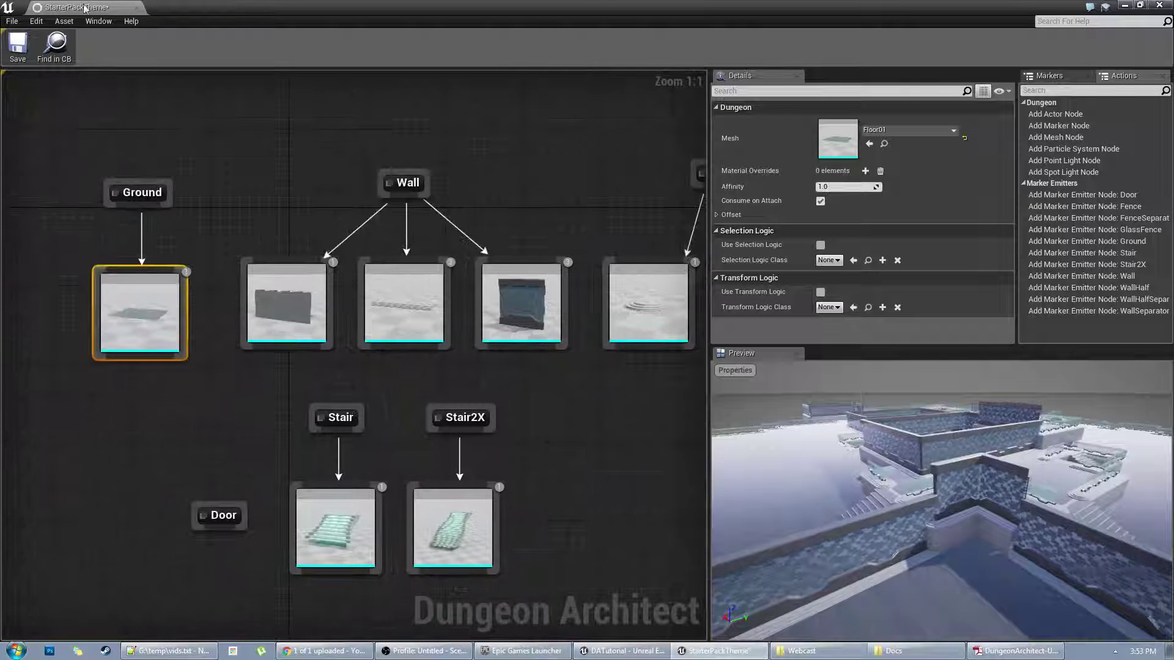
{"action": "middle_click", "coordinate": [66, 5]}
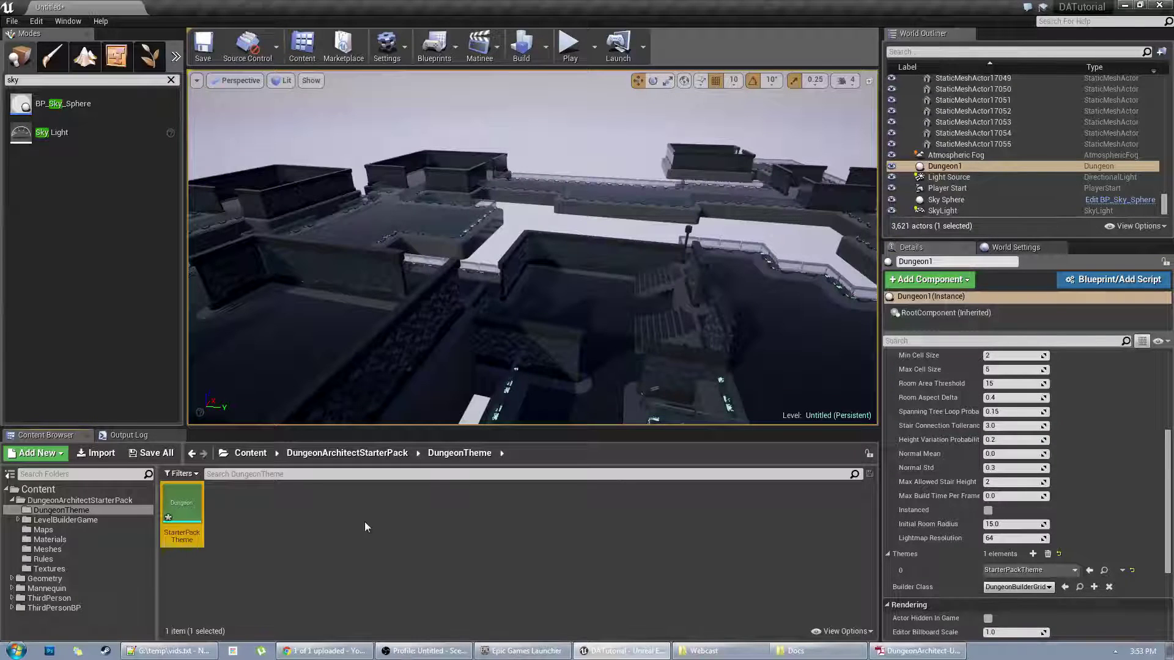
{"action": "key", "text": "ctrl+s"}
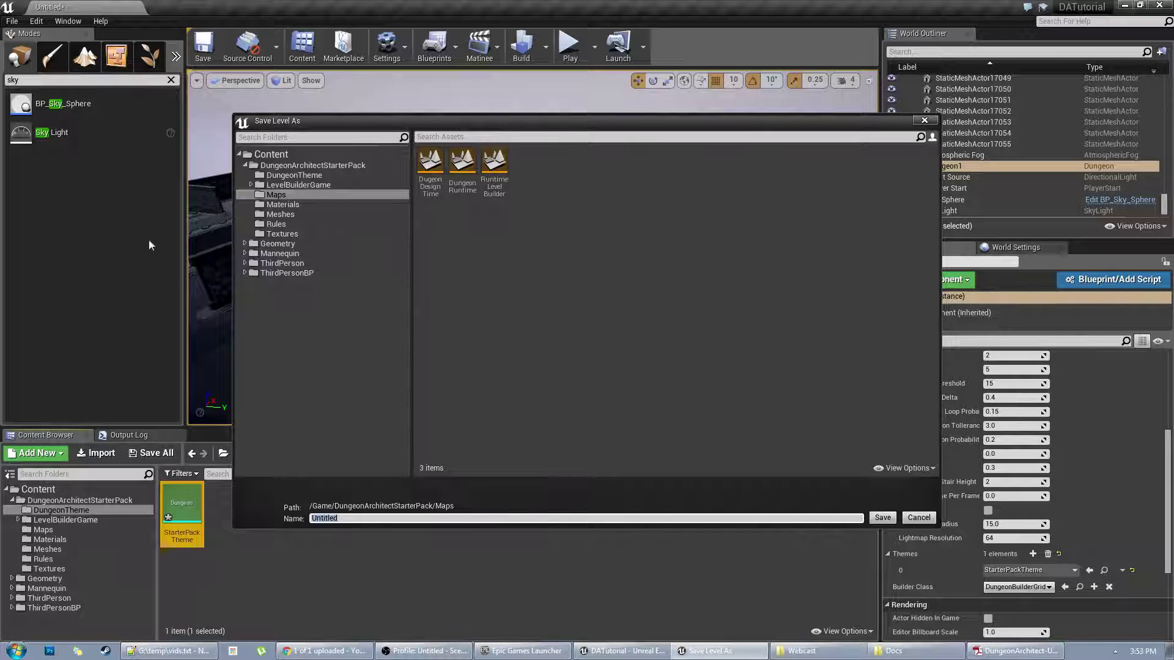
{"action": "type", "text": "TEst"}
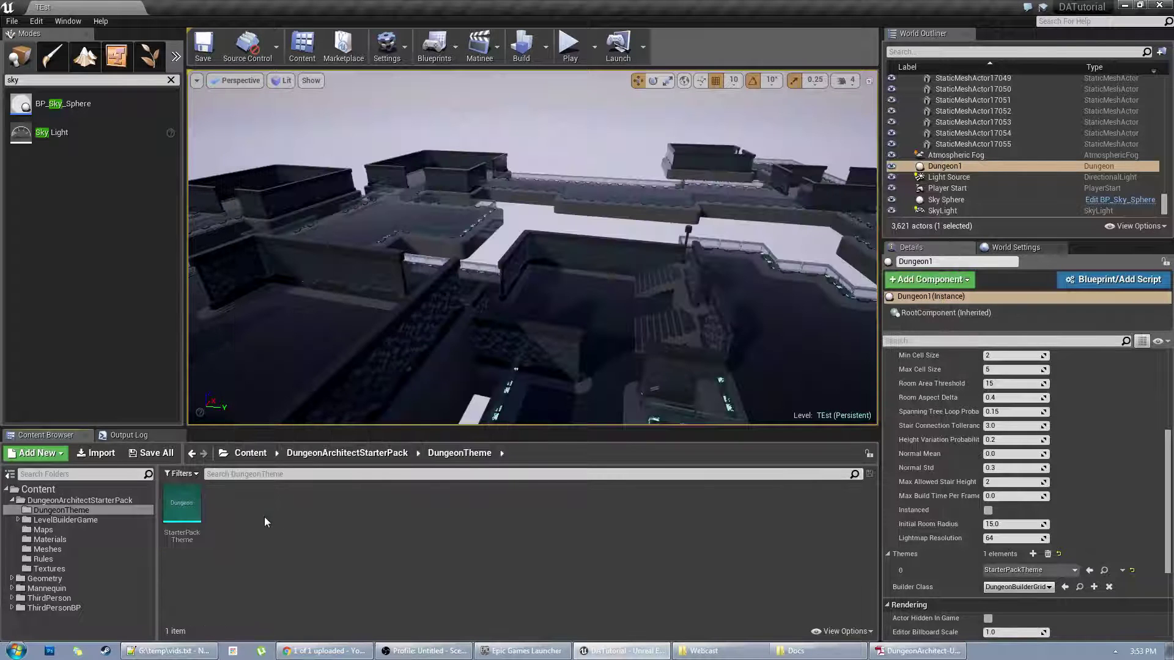
Step: Create a Dungeon theme asset named D_SimpleTheme in the DungeonTheme folder
{"action": "right_click", "coordinate": [264, 516]}
{"action": "mouse_move", "coordinate": [367, 491]}
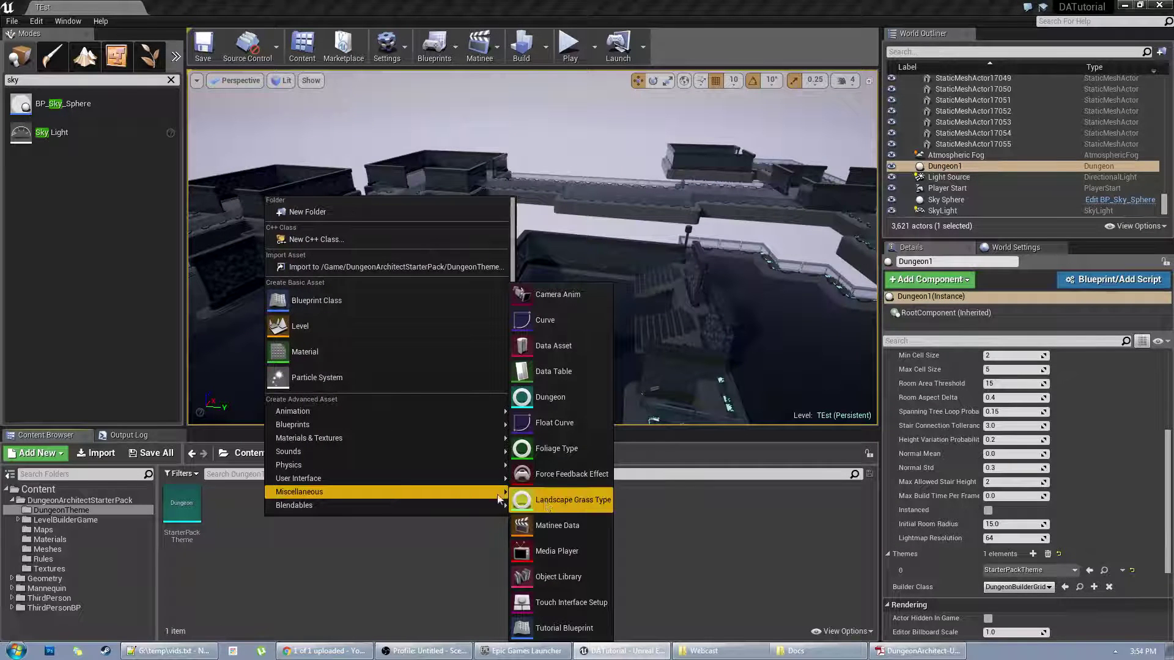
{"action": "mouse_move", "coordinate": [339, 478]}
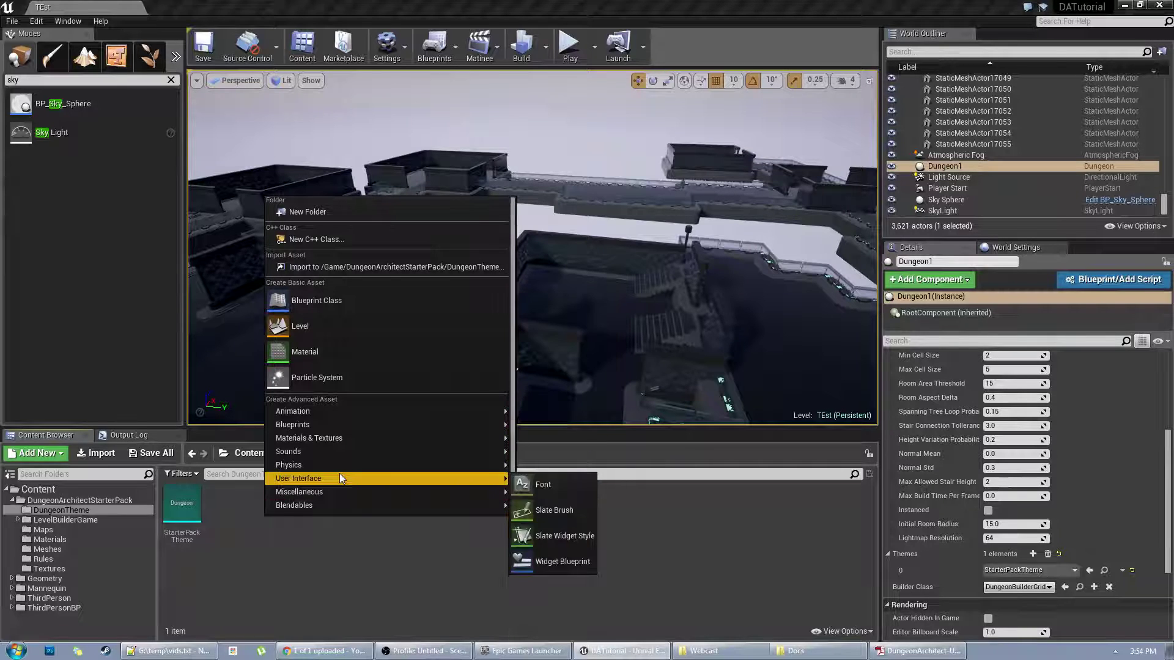
{"action": "left_click", "coordinate": [231, 516]}
{"action": "right_click", "coordinate": [231, 516]}
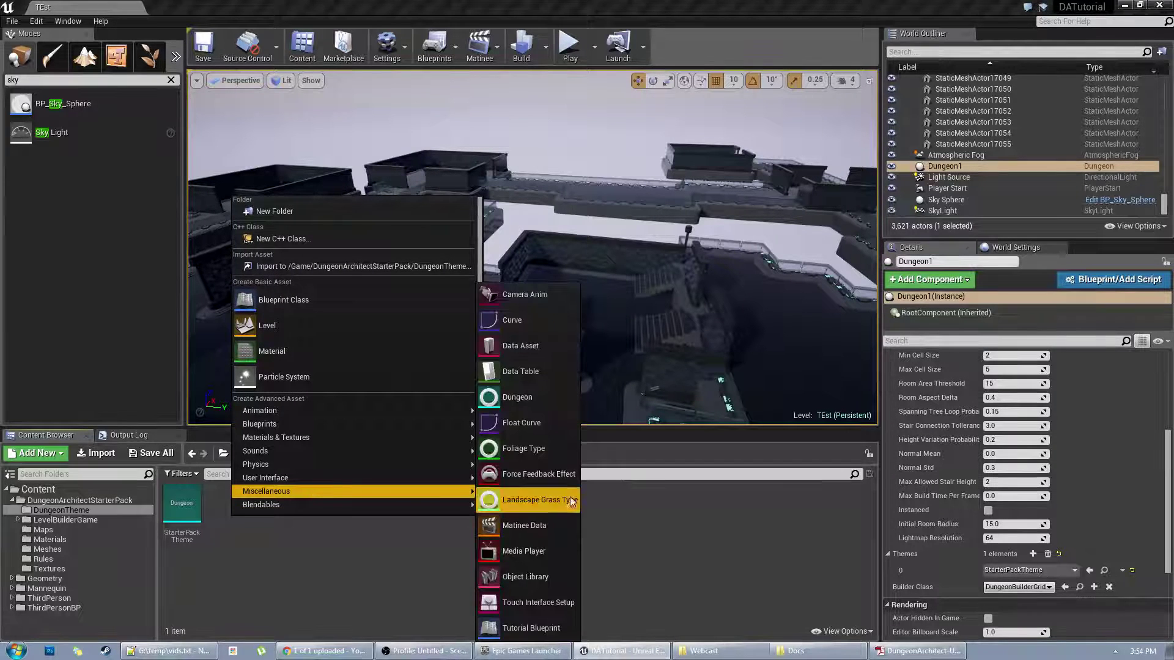
{"action": "left_click", "coordinate": [530, 397]}
{"action": "type", "text": "D"}
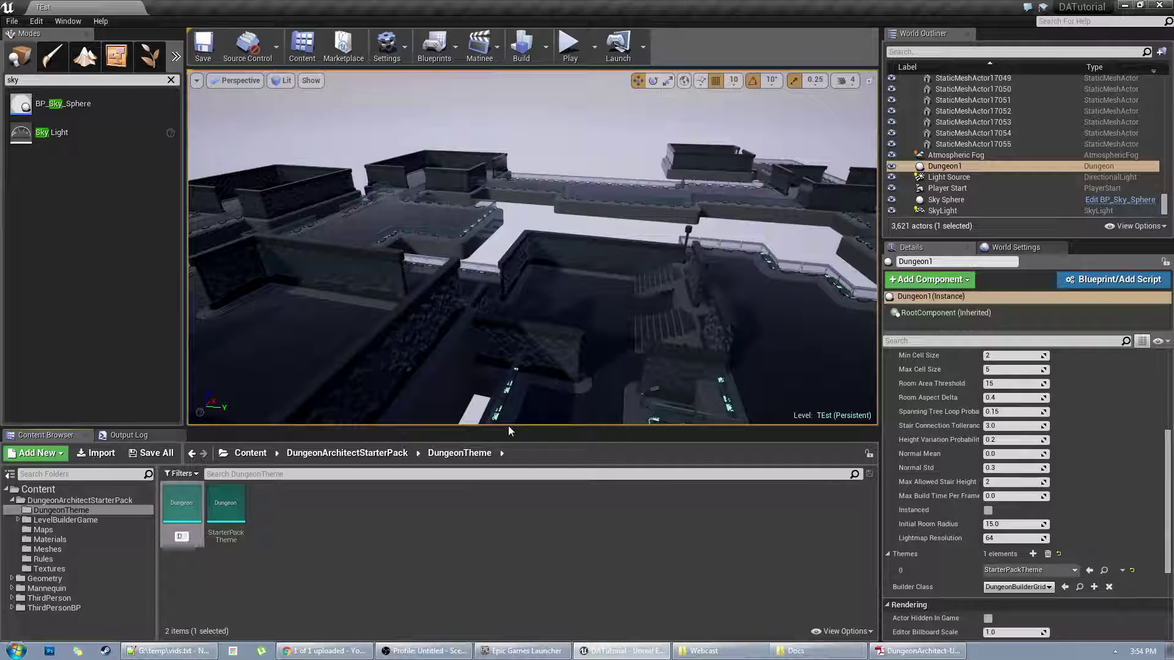
{"action": "type", "text": "_Simple"}
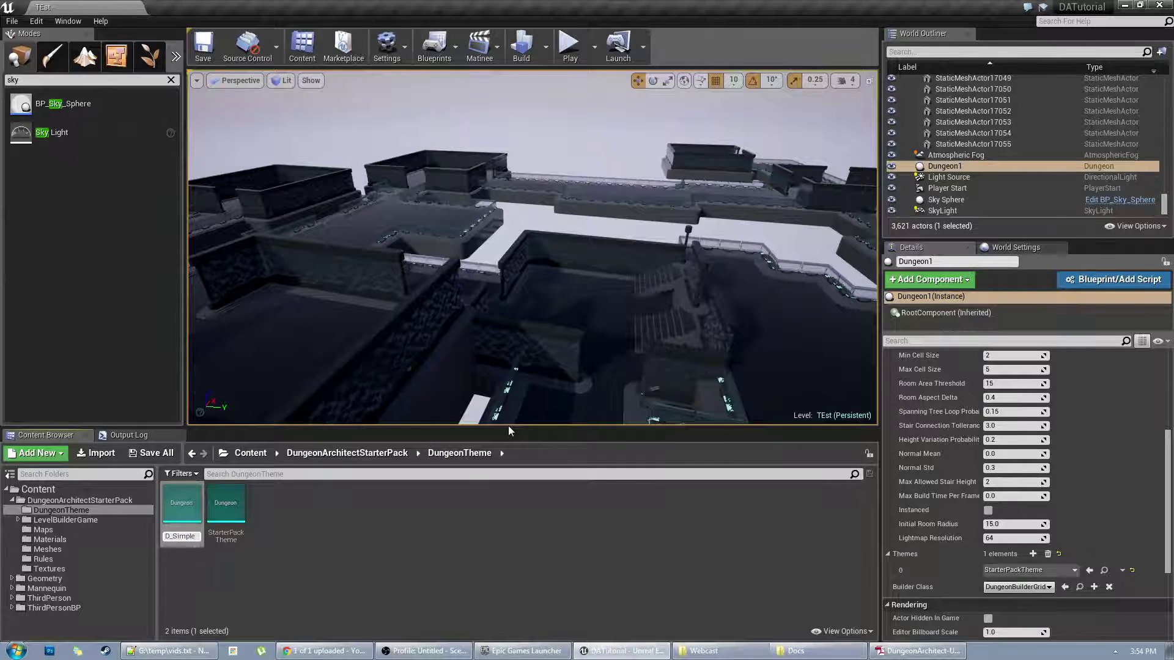
{"action": "type", "text": " Theme"}
{"action": "key", "text": "Return"}
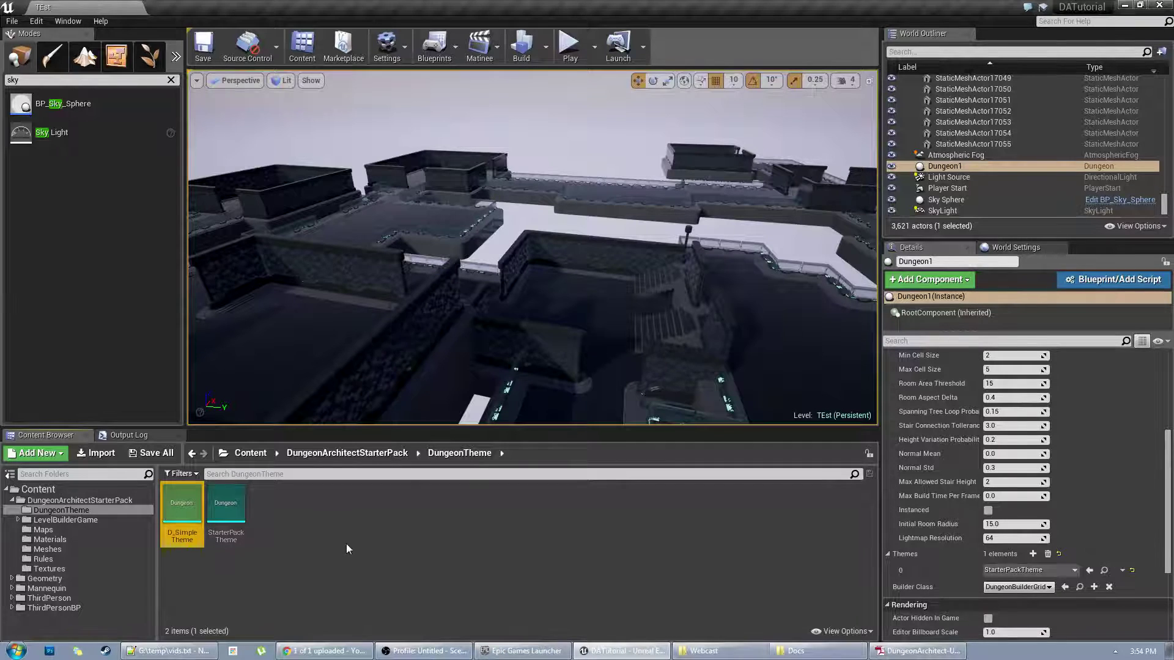
Step: Assign D_SimpleTheme as the theme of the Dungeon1 actor and save the new theme asset
{"action": "left_click", "coordinate": [1026, 570]}
{"action": "left_click", "coordinate": [1031, 400]}
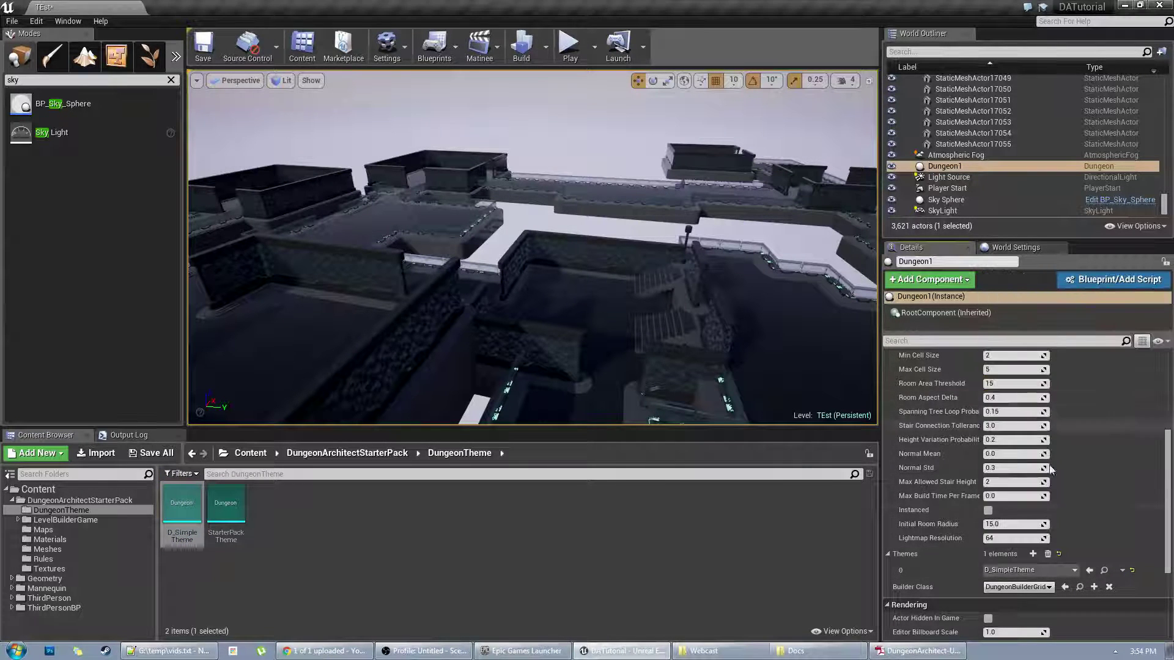
{"action": "scroll", "coordinate": [1066, 501], "scroll_direction": "up", "scroll_amount": 4}
{"action": "double_click", "coordinate": [200, 518]}
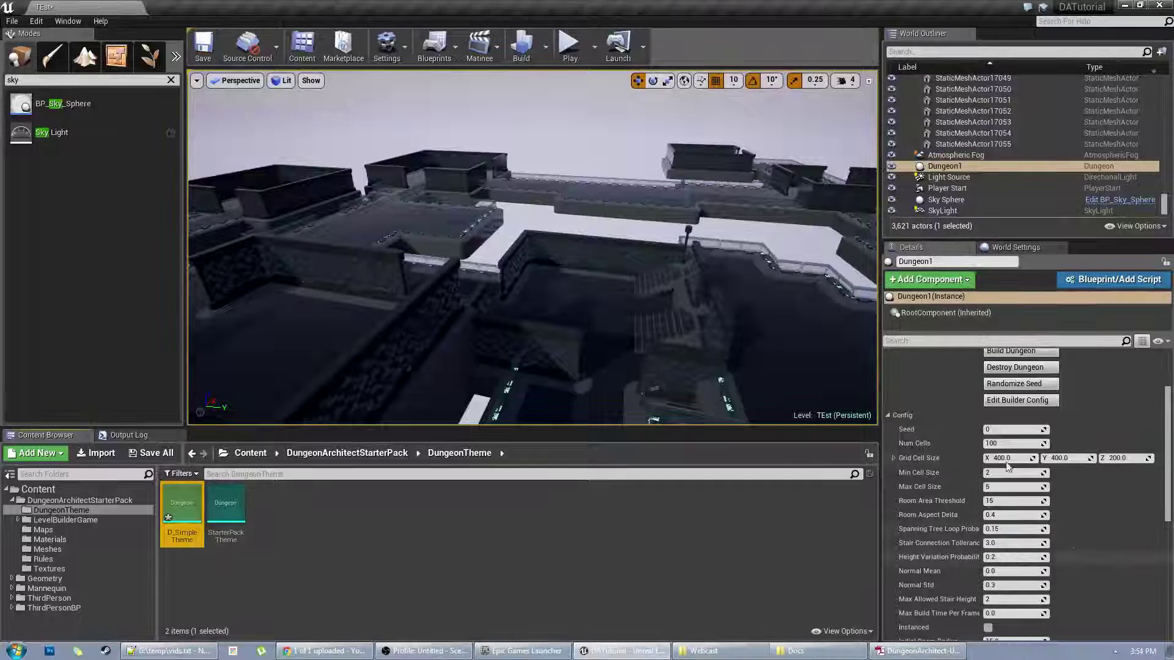
{"action": "key", "text": "ctrl+s"}
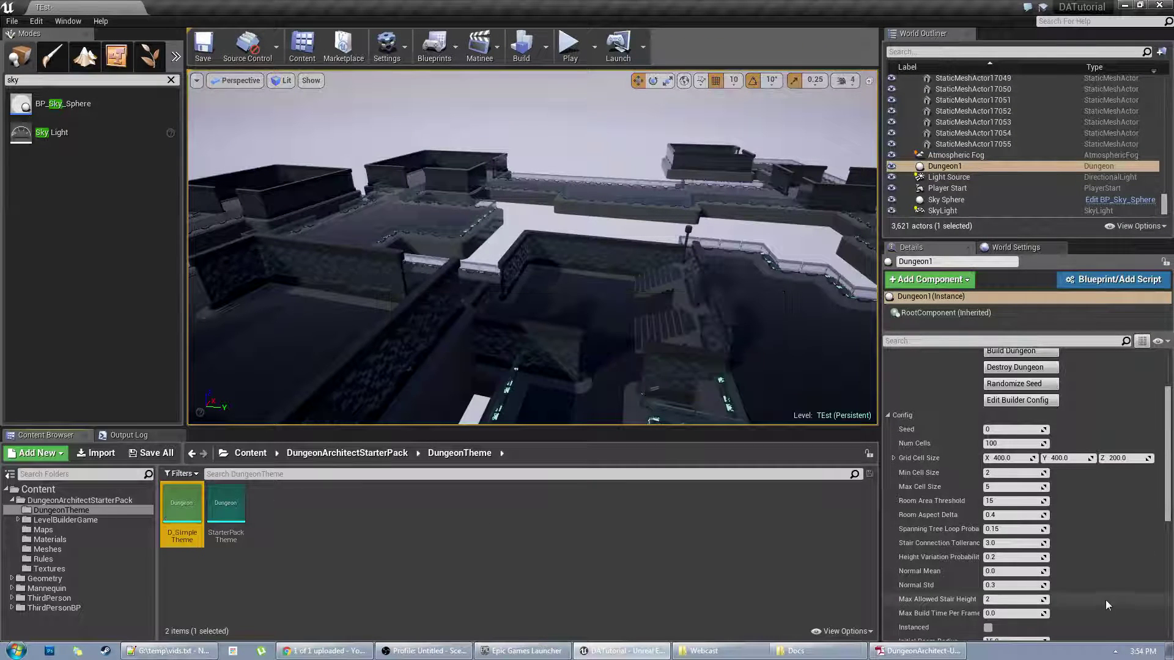
Step: Destroy the dungeon generated by the Dungeon1 actor and open the D_SimpleTheme graph
{"action": "scroll", "coordinate": [933, 581], "scroll_direction": "down", "scroll_amount": 4}
{"action": "scroll", "coordinate": [932, 581], "scroll_direction": "up", "scroll_amount": 5}
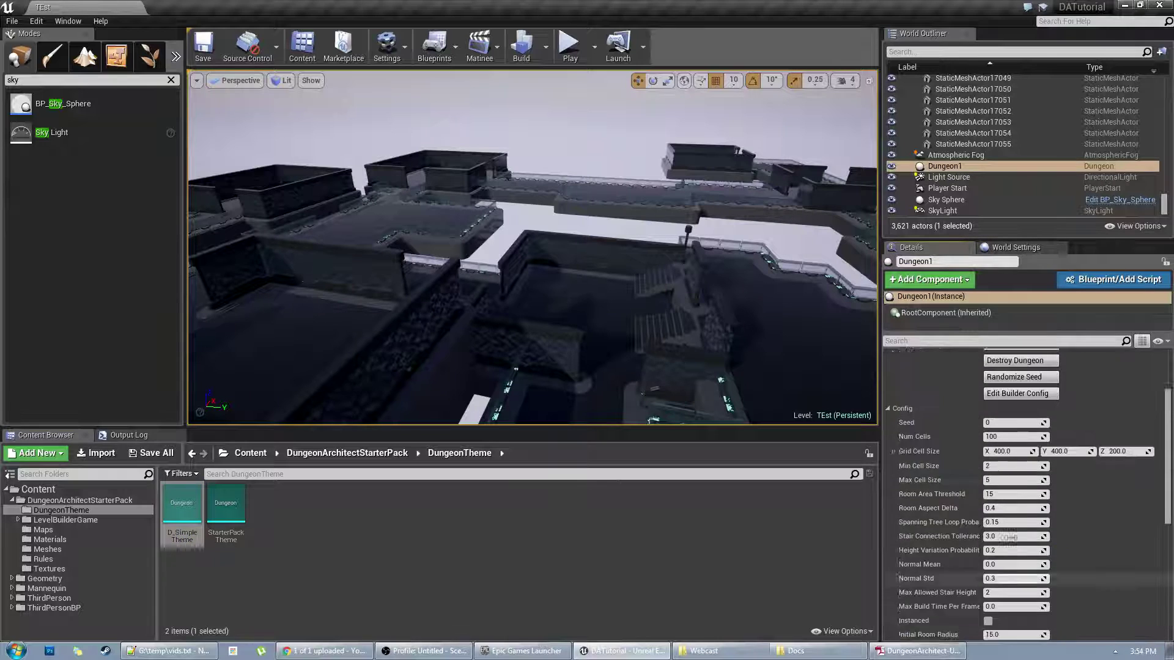
{"action": "left_click", "coordinate": [1021, 439]}
{"action": "right_click_drag", "start_coordinate": [812, 410], "coordinate": [568, 330]}
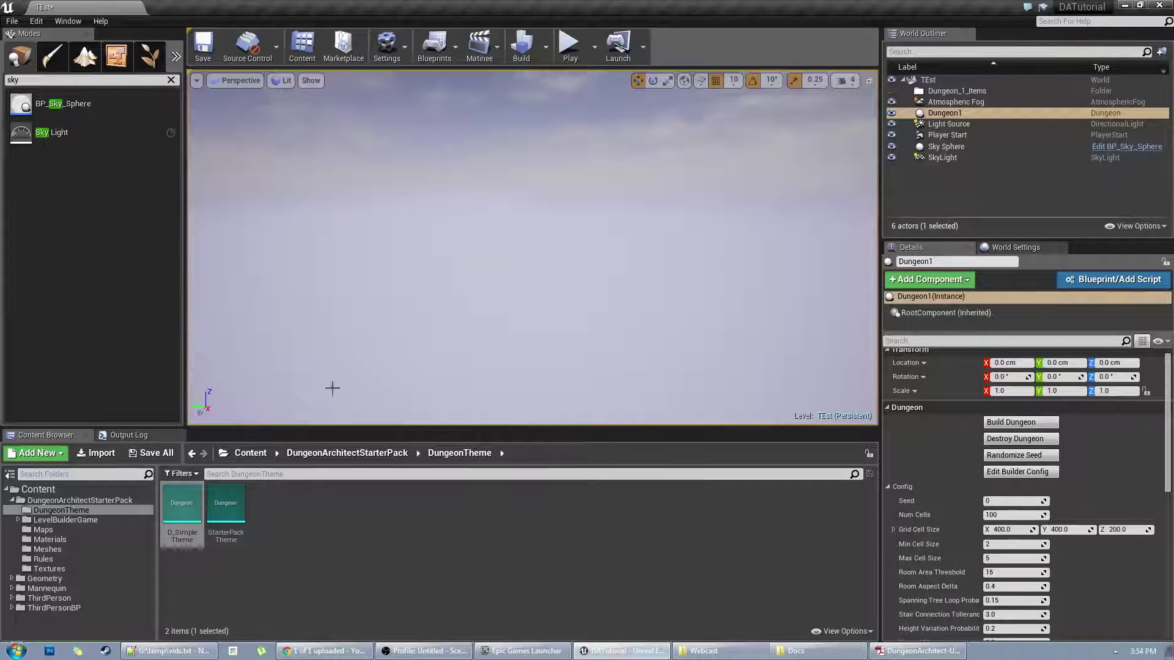
{"action": "double_click", "coordinate": [182, 517]}
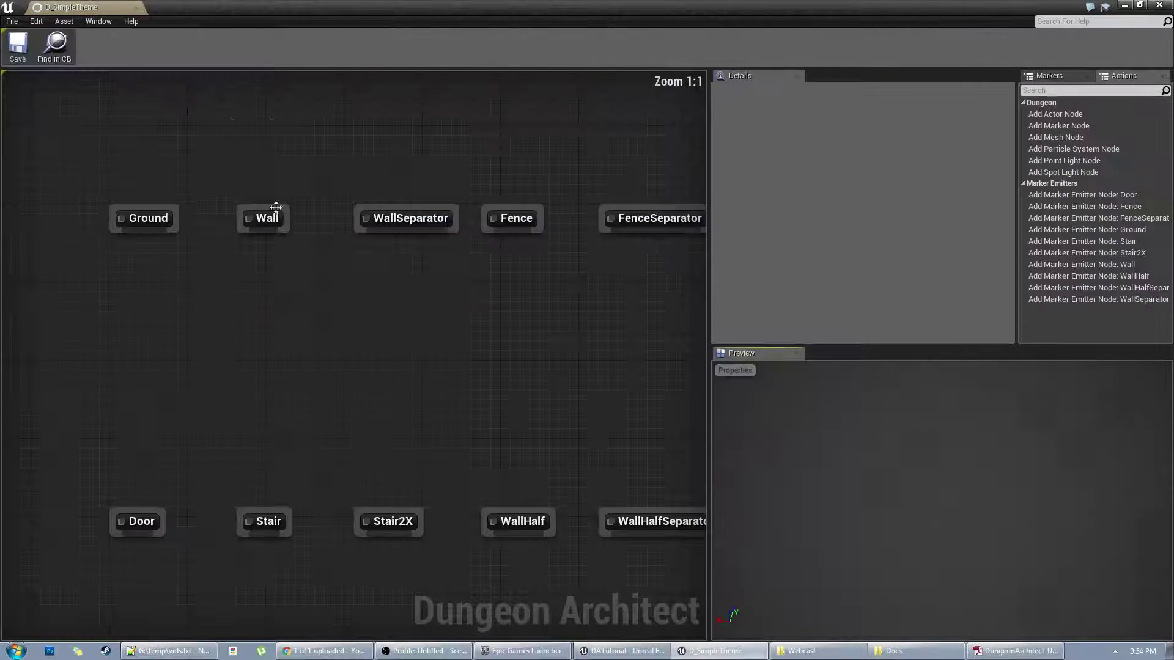
Step: Attach an empty mesh node to the Ground marker, position it below the marker, and delete it
{"action": "left_click_drag", "start_coordinate": [140, 240], "coordinate": [143, 272]}
{"action": "left_click", "coordinate": [145, 223]}
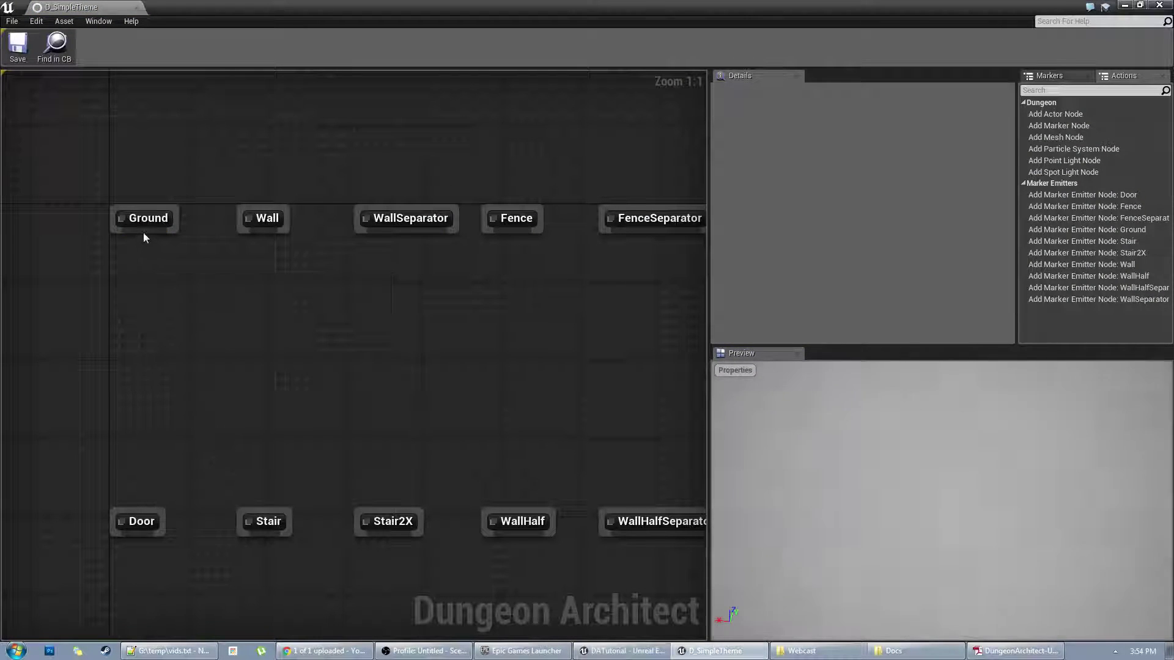
{"action": "left_click_drag", "start_coordinate": [143, 233], "coordinate": [147, 273]}
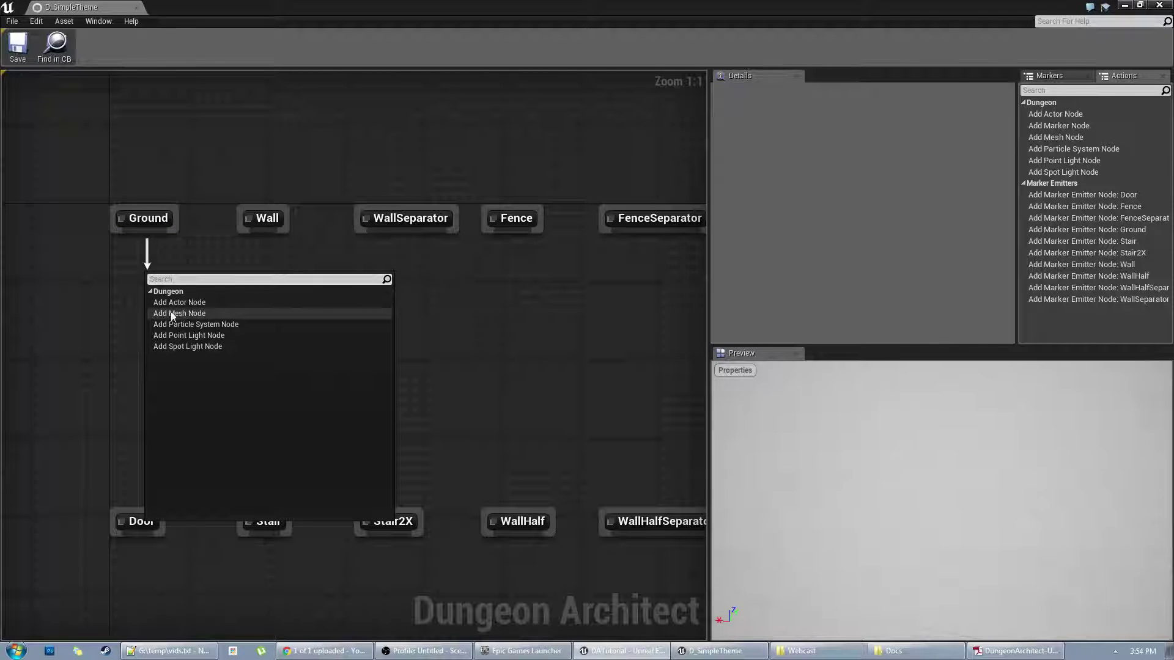
{"action": "left_click", "coordinate": [191, 313]}
{"action": "left_click_drag", "start_coordinate": [217, 314], "coordinate": [180, 327]}
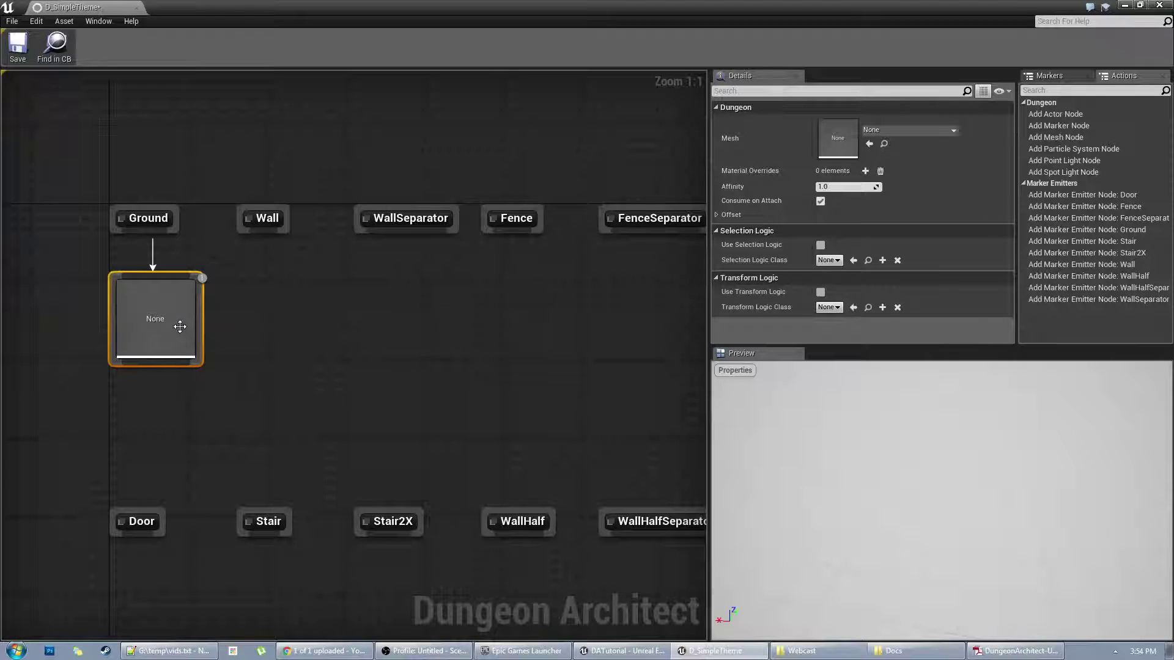
{"action": "key", "text": "Delete"}
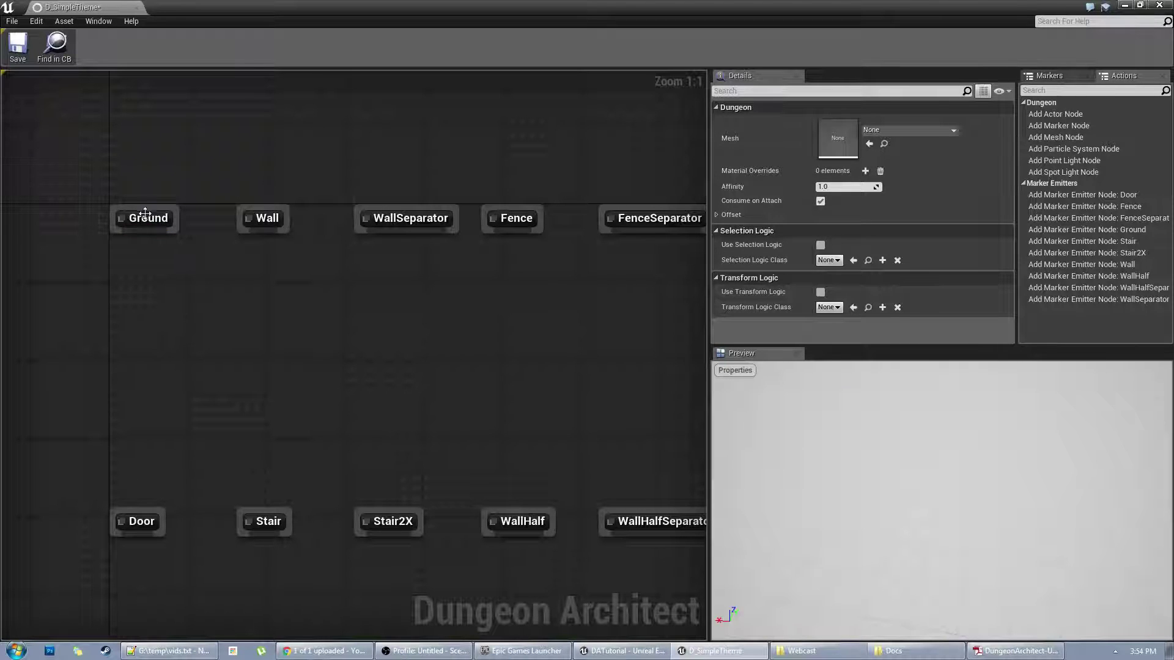
Step: Move the Door marker a little higher in the graph, then add an actor node under the Ground marker and delete it
{"action": "left_click_drag", "start_coordinate": [143, 255], "coordinate": [147, 263]}
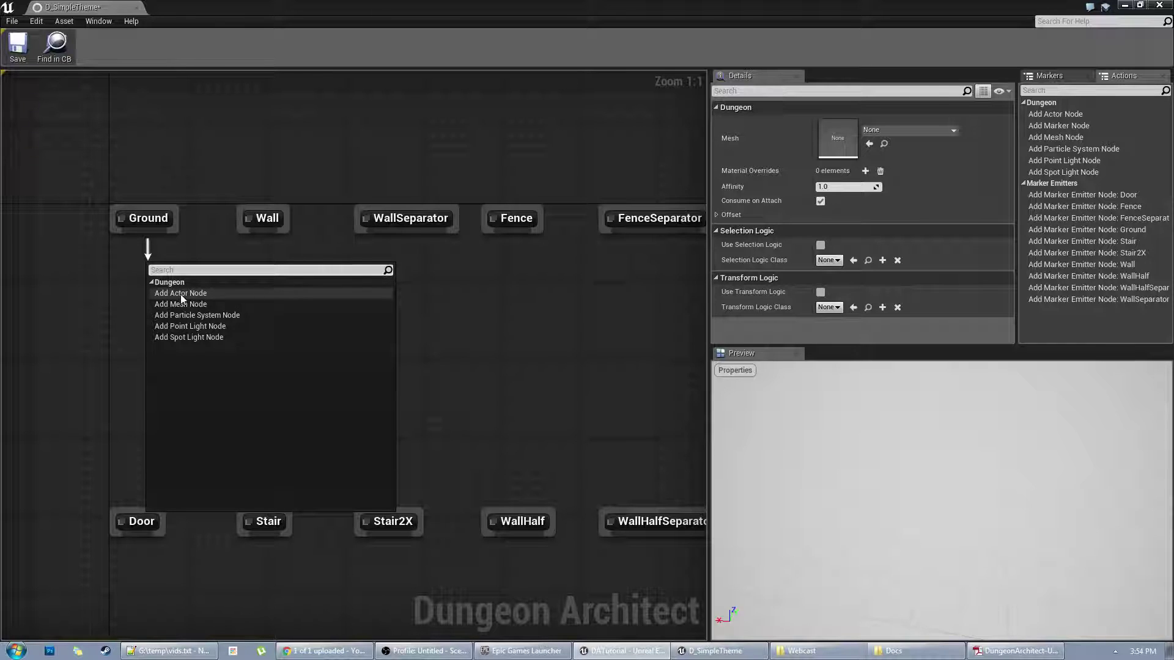
{"action": "left_click", "coordinate": [112, 309]}
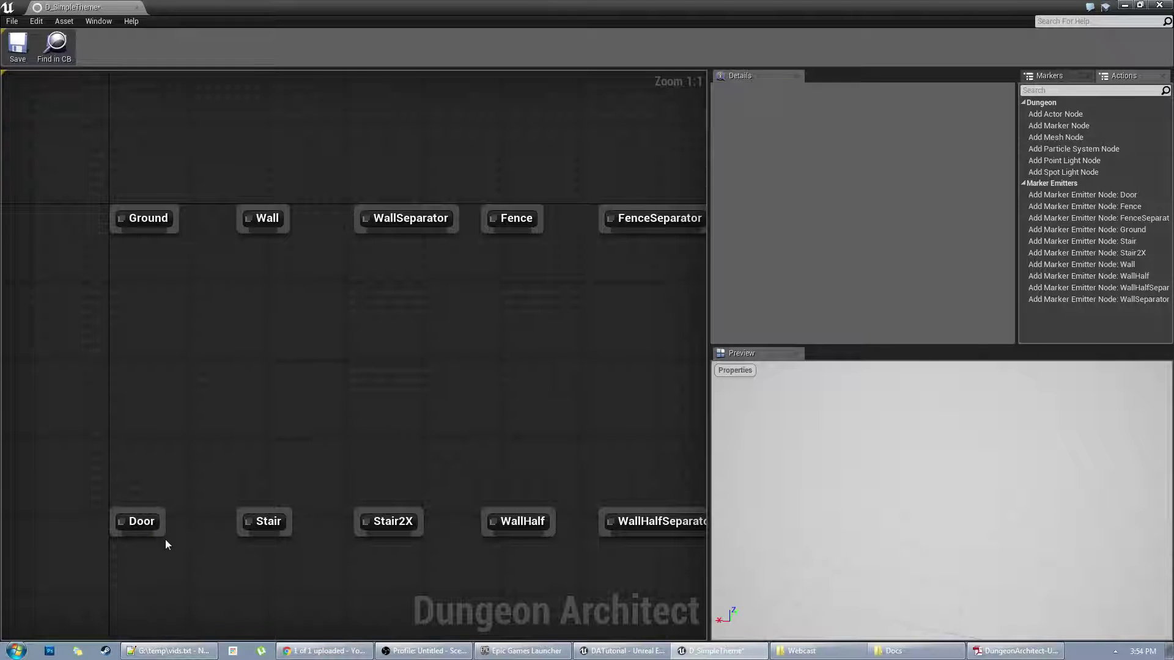
{"action": "mouse_move", "coordinate": [163, 523]}
{"action": "left_mouse_down"}
{"action": "mouse_move", "coordinate": [174, 472]}
{"action": "mouse_move", "coordinate": [153, 514]}
{"action": "left_mouse_up"}
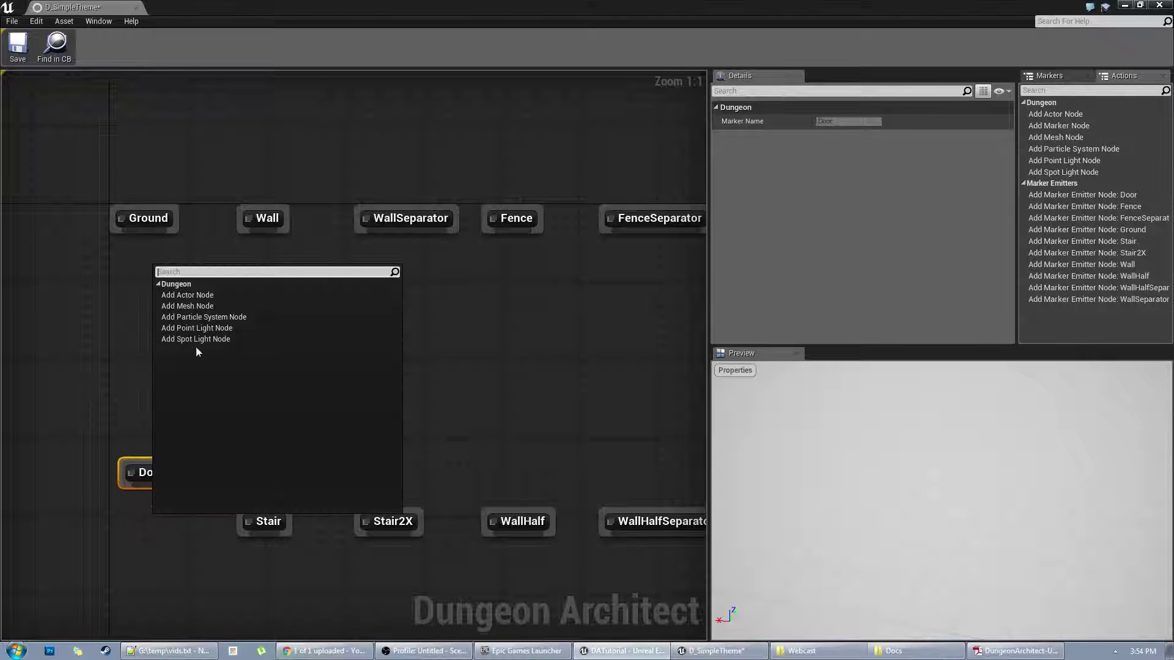
{"action": "left_click", "coordinate": [203, 296]}
{"action": "left_click_drag", "start_coordinate": [209, 584], "coordinate": [173, 543]}
{"action": "key", "text": "Delete"}
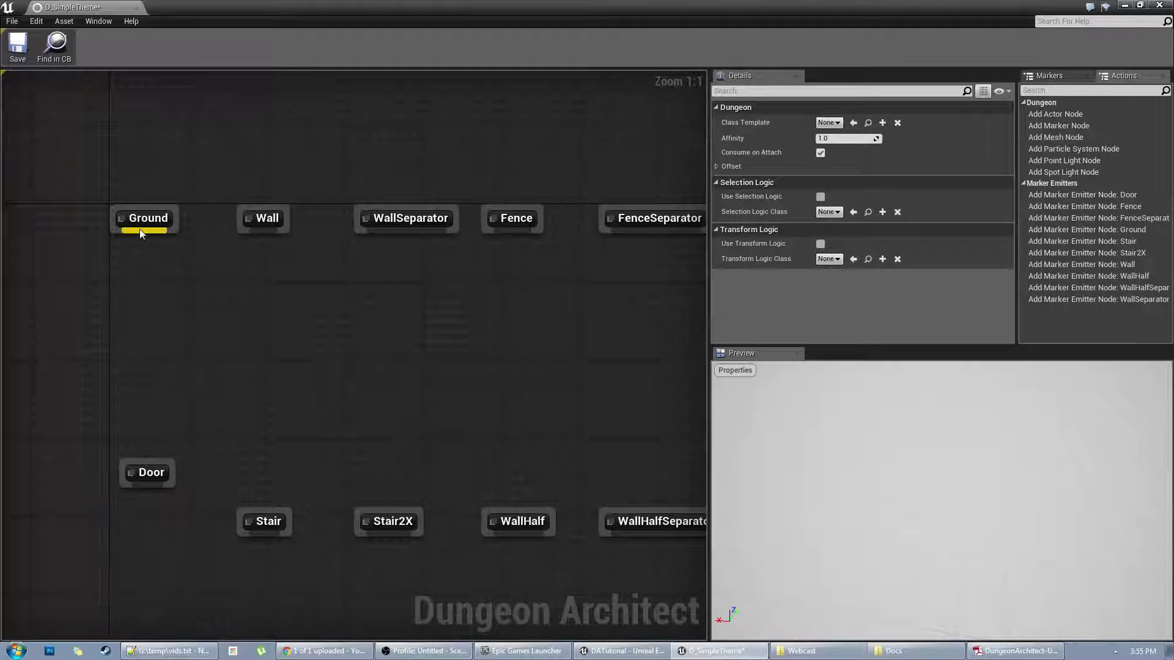
Step: Attach a new mesh node to the Ground marker and position it directly below the marker
{"action": "left_click_drag", "start_coordinate": [140, 229], "coordinate": [138, 268]}
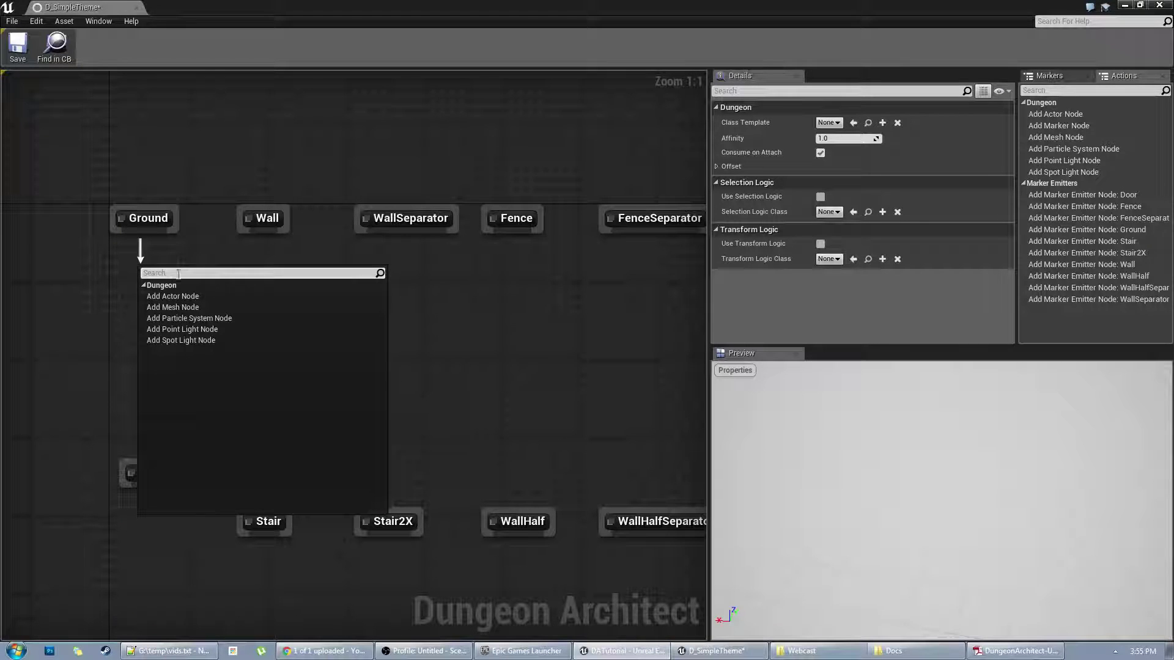
{"action": "left_click", "coordinate": [175, 317]}
{"action": "left_click_drag", "start_coordinate": [210, 304], "coordinate": [170, 314]}
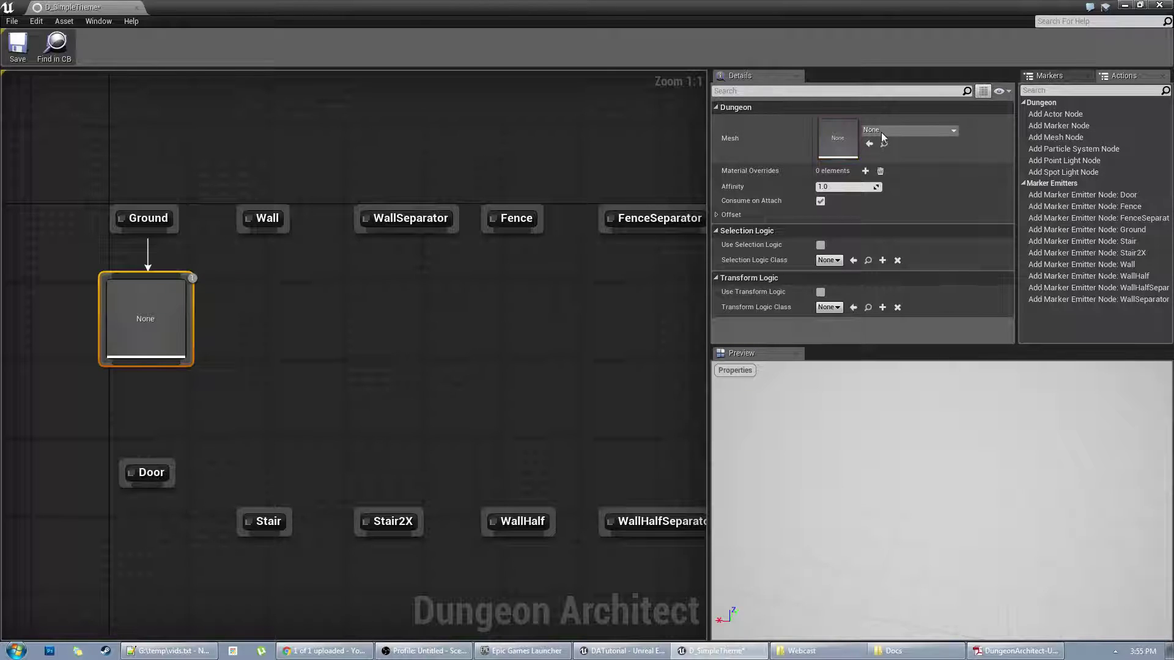
Step: Dock the D_SimpleTheme editor beside the level editor and assign the Floor01 mesh to the Ground marker's mesh node
{"action": "left_click_drag", "start_coordinate": [105, 6], "coordinate": [232, 6]}
{"action": "left_click", "coordinate": [96, 5]}
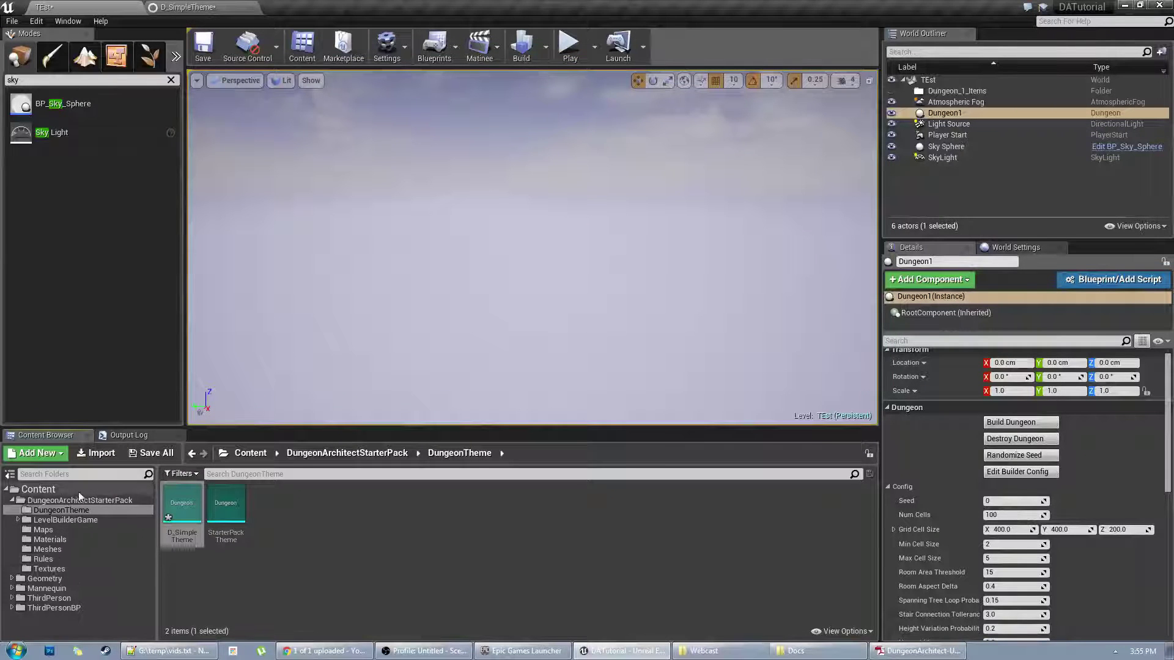
{"action": "left_click", "coordinate": [55, 549]}
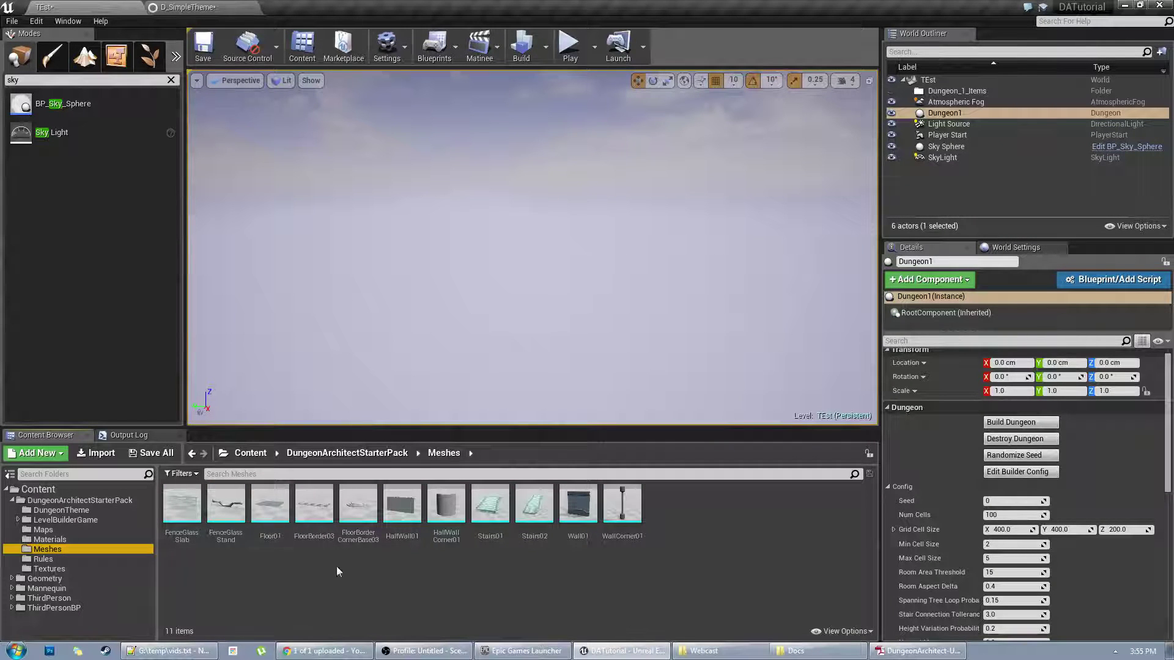
{"action": "left_click", "coordinate": [270, 521]}
{"action": "left_click", "coordinate": [248, 7]}
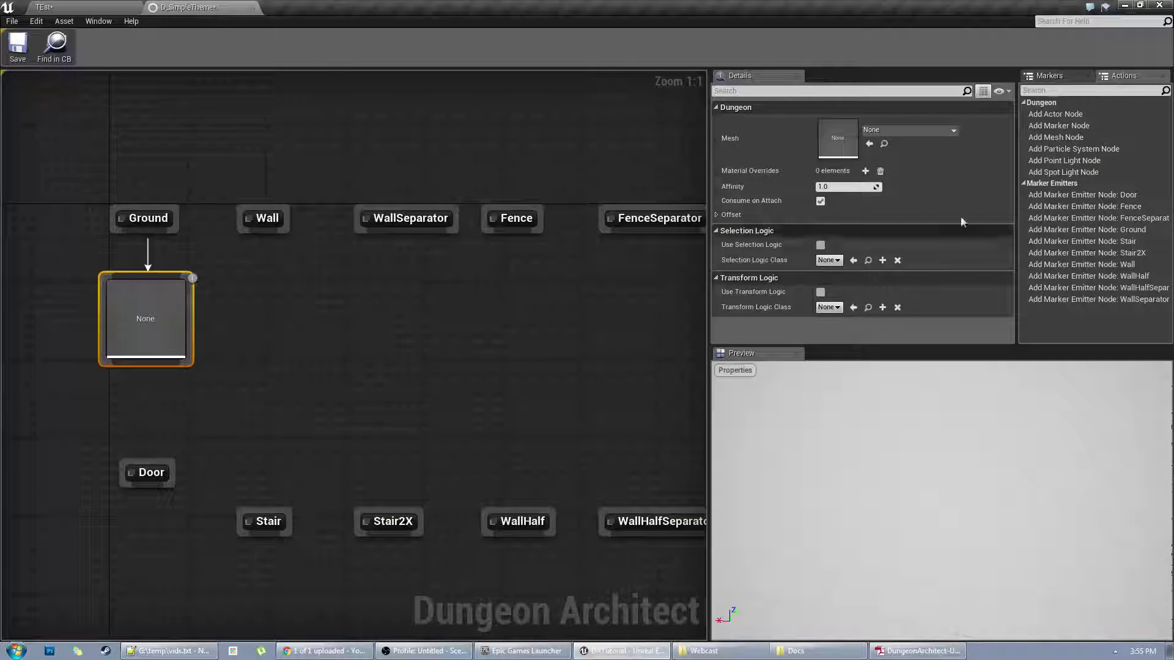
{"action": "left_click", "coordinate": [869, 144]}
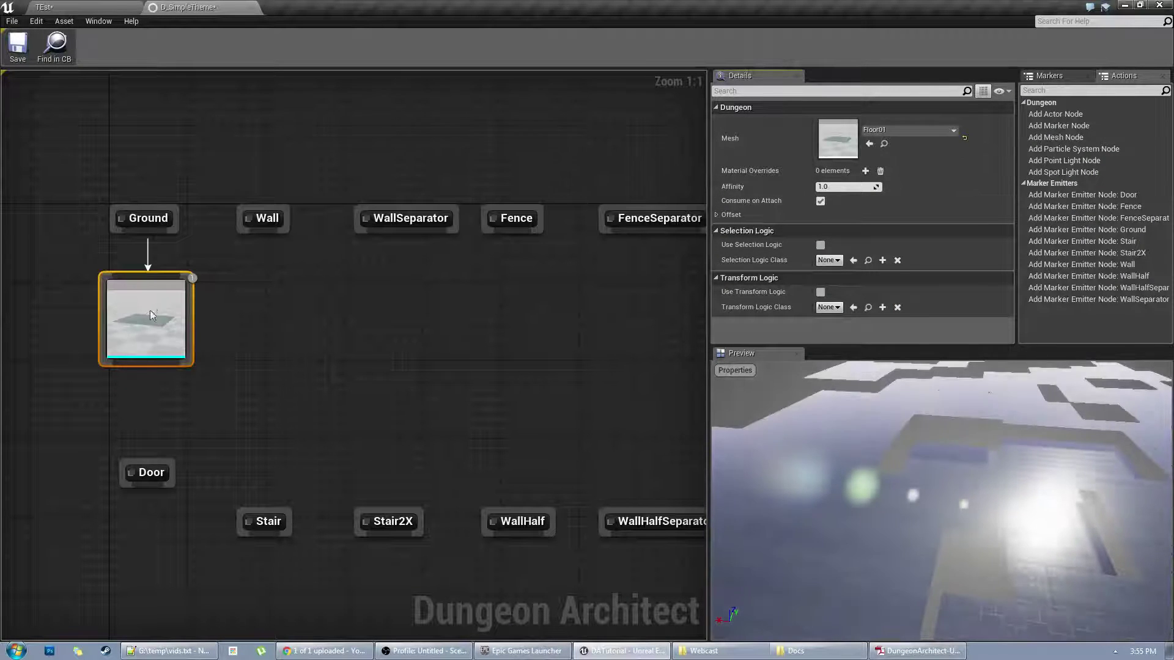
Step: Examine the generated floor tiles in the theme preview from several viewpoints and check the level viewport
{"action": "mouse_move", "coordinate": [972, 513]}
{"action": "right_mouse_down"}
{"action": "mouse_move", "coordinate": [973, 477]}
{"action": "mouse_move", "coordinate": [959, 483]}
{"action": "mouse_move", "coordinate": [972, 514]}
{"action": "right_mouse_up"}
{"action": "left_click_drag", "start_coordinate": [831, 484], "coordinate": [831, 485]}
{"action": "right_click_drag", "start_coordinate": [941, 502], "coordinate": [917, 483]}
{"action": "left_click_drag", "start_coordinate": [832, 484], "coordinate": [831, 484]}
{"action": "right_click_drag", "start_coordinate": [831, 484], "coordinate": [831, 484]}
{"action": "left_click_drag", "start_coordinate": [840, 473], "coordinate": [839, 473]}
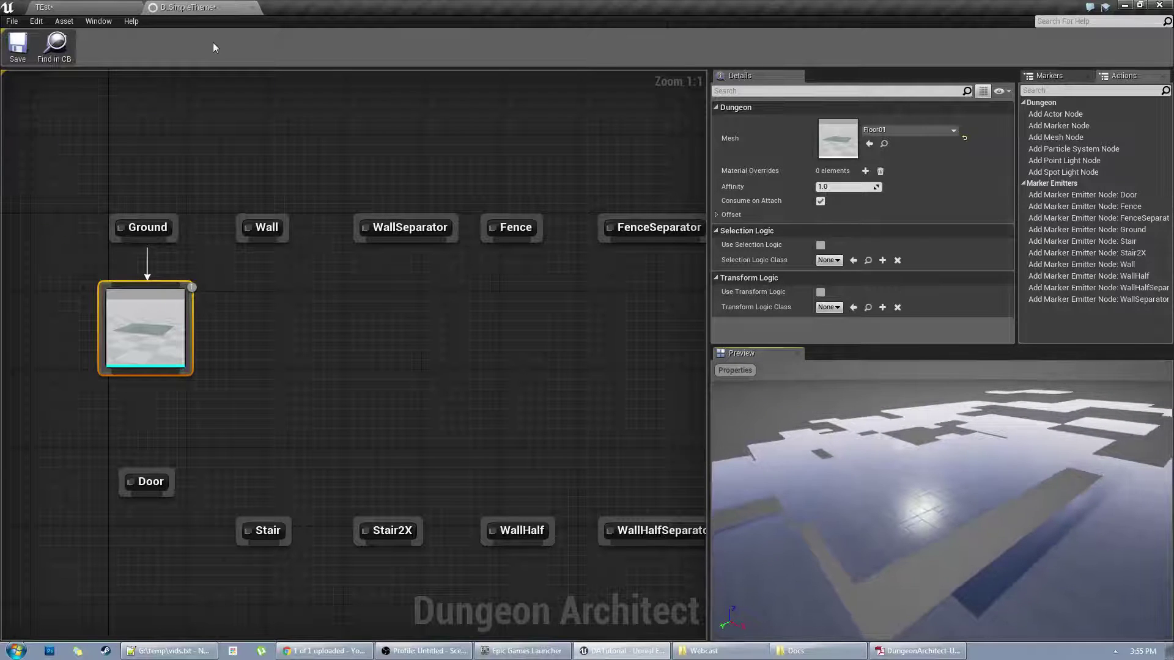
{"action": "left_click", "coordinate": [86, 7]}
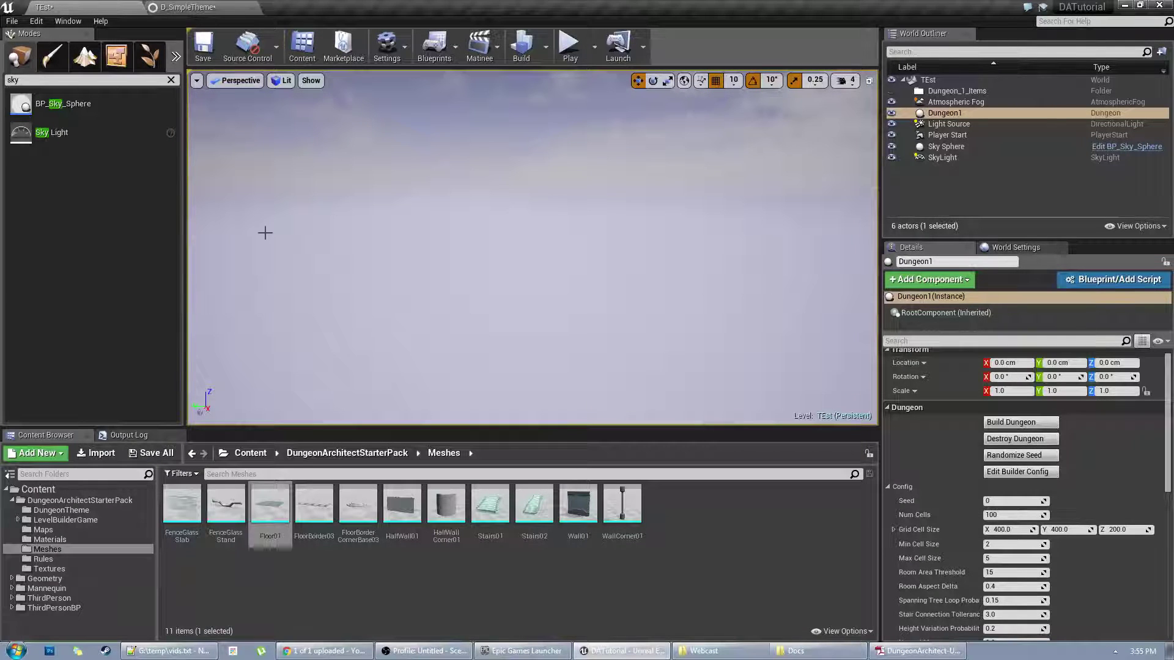
{"action": "left_click", "coordinate": [183, 7]}
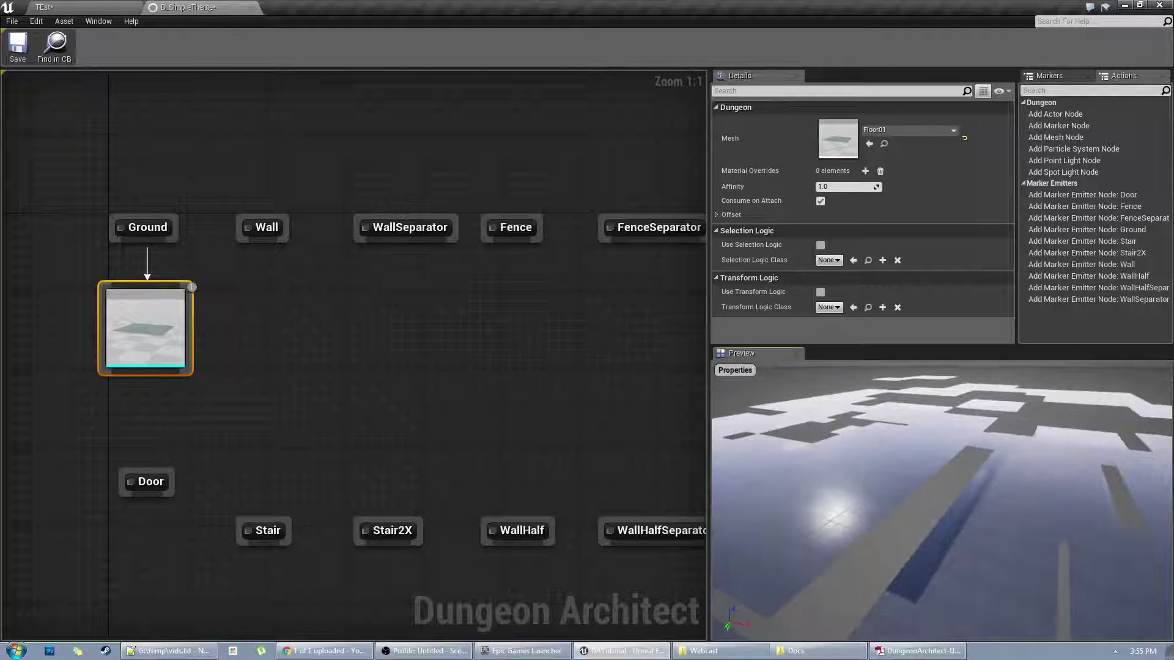
Step: Move the Floor01 mesh node closer beneath the Ground marker
{"action": "mouse_move", "coordinate": [178, 312]}
{"action": "left_mouse_down"}
{"action": "mouse_move", "coordinate": [149, 322]}
{"action": "mouse_move", "coordinate": [168, 292]}
{"action": "left_mouse_up"}
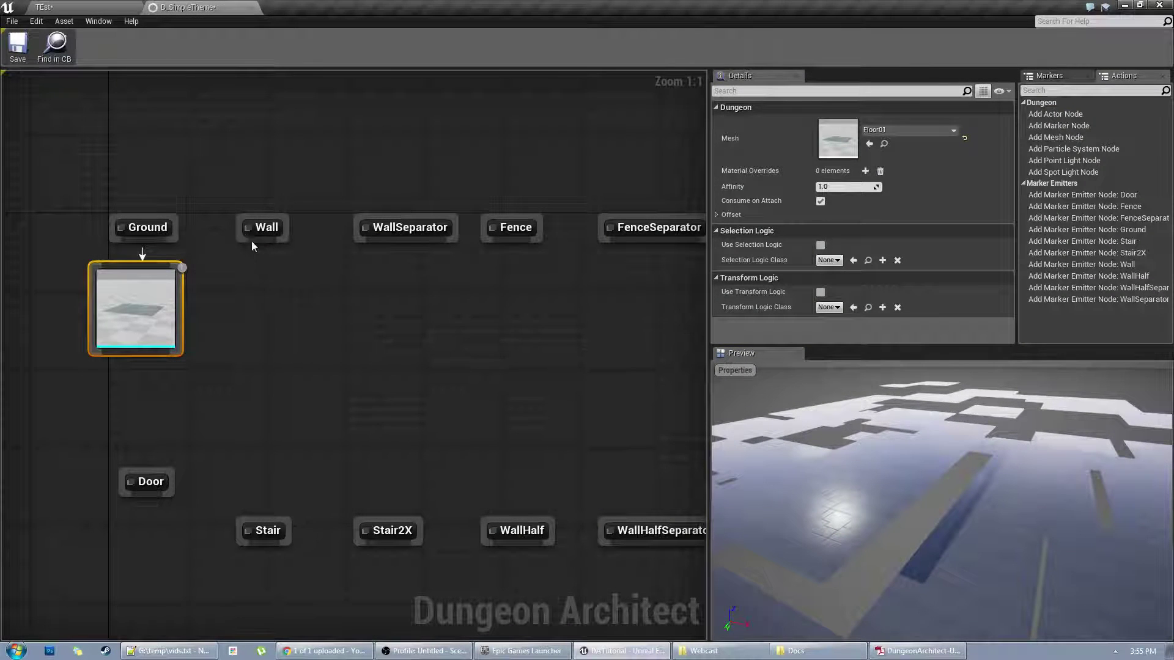
{"action": "left_click_drag", "start_coordinate": [259, 291], "coordinate": [262, 287]}
{"action": "right_click_drag", "start_coordinate": [882, 494], "coordinate": [1149, 501]}
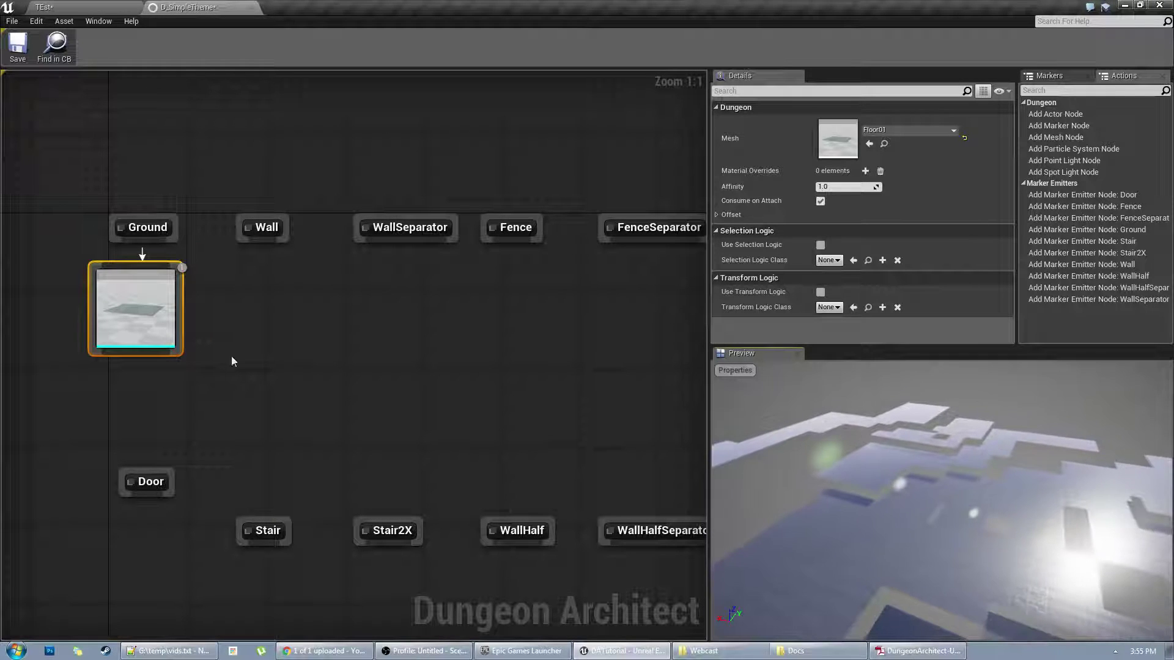
Step: Attach a mesh node to the Wall marker, assign it the Wall01 mesh, and inspect the walls in the preview
{"action": "left_click", "coordinate": [266, 221]}
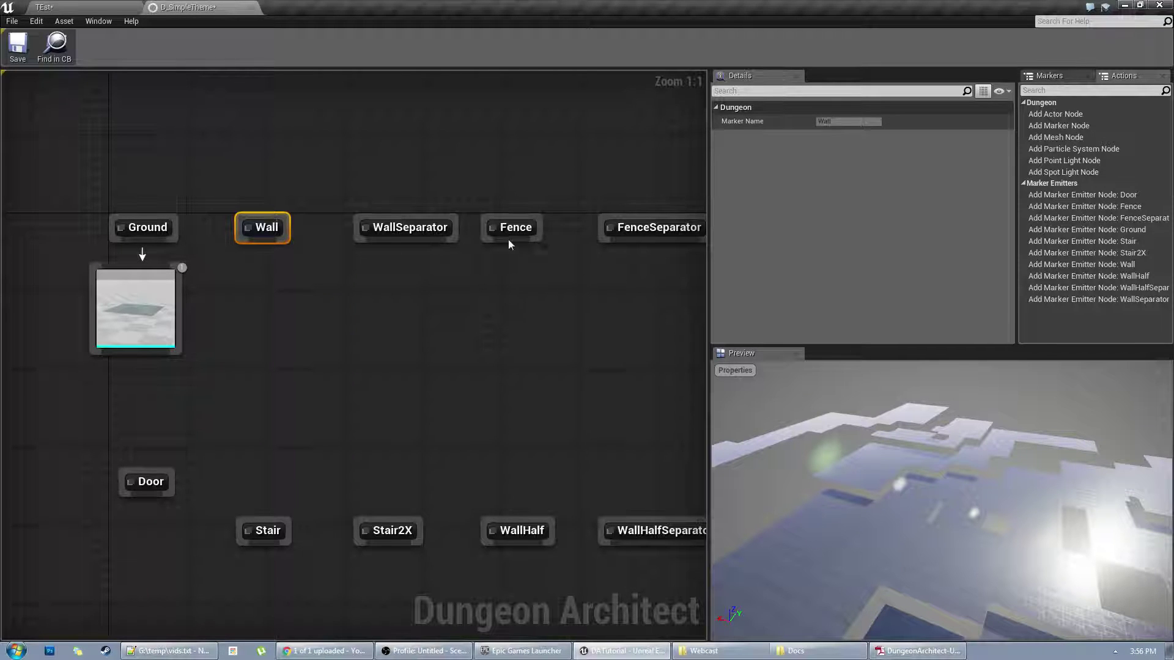
{"action": "left_click", "coordinate": [531, 227]}
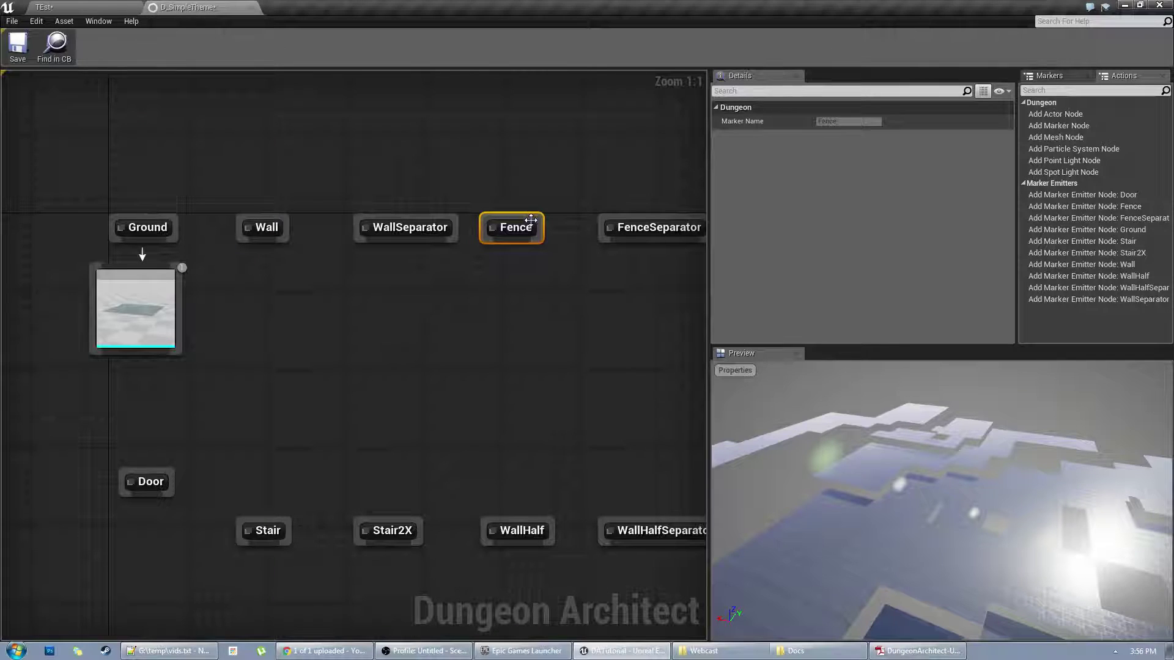
{"action": "left_click", "coordinate": [275, 218]}
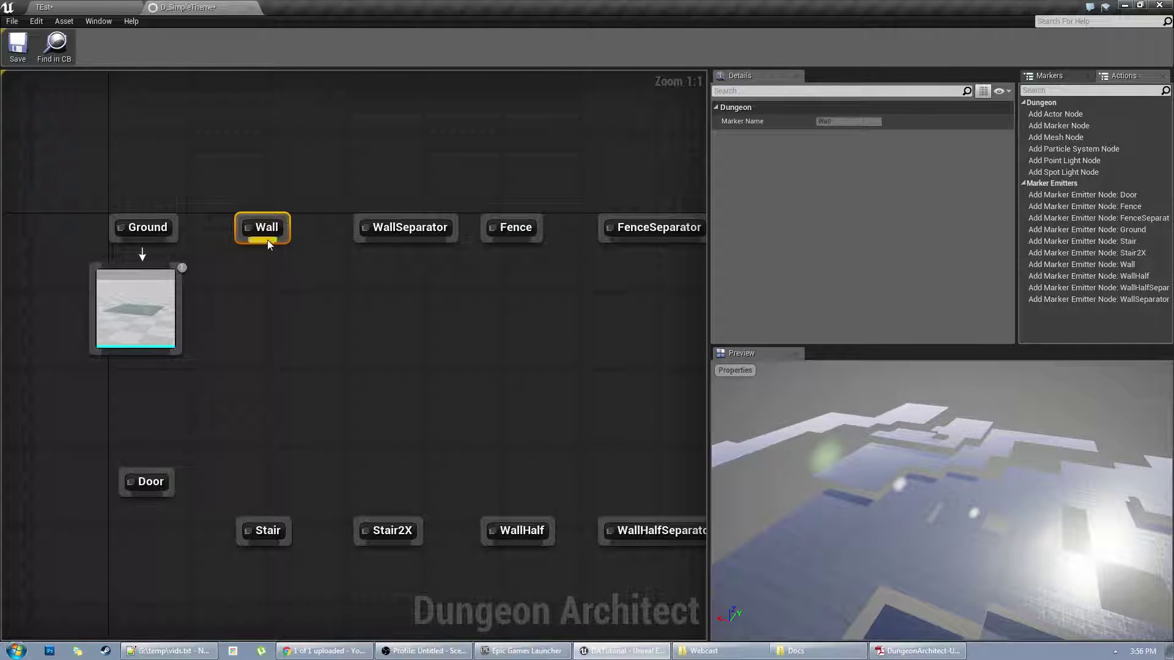
{"action": "left_click_drag", "start_coordinate": [266, 240], "coordinate": [263, 273]}
{"action": "left_click", "coordinate": [310, 318]}
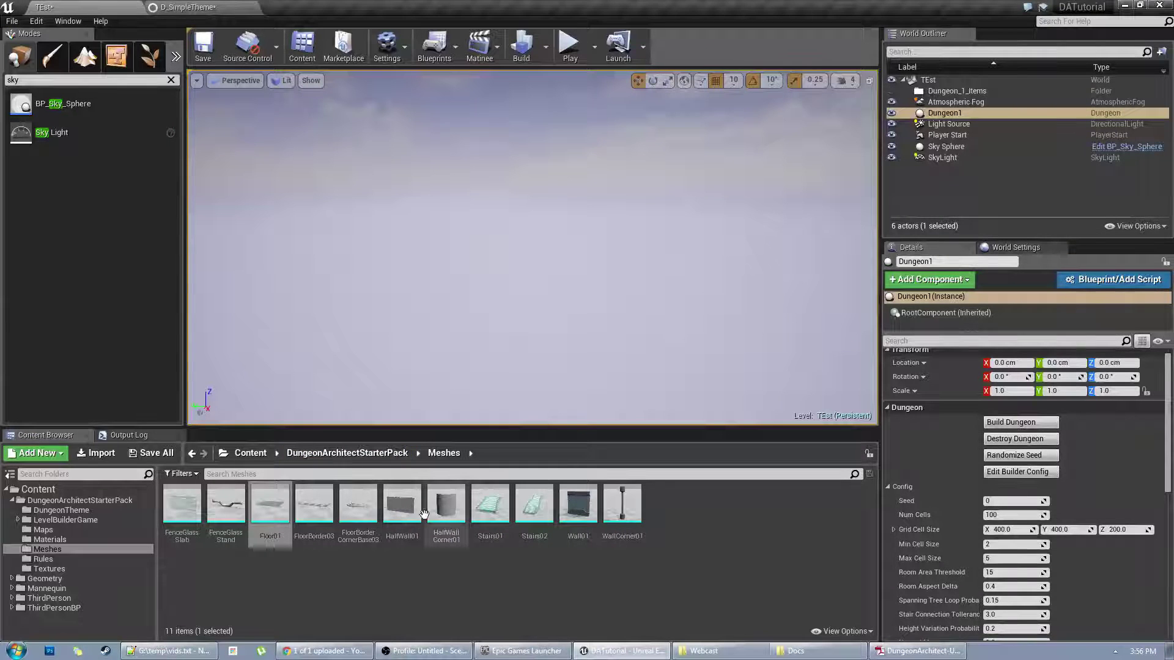
{"action": "left_click", "coordinate": [582, 512]}
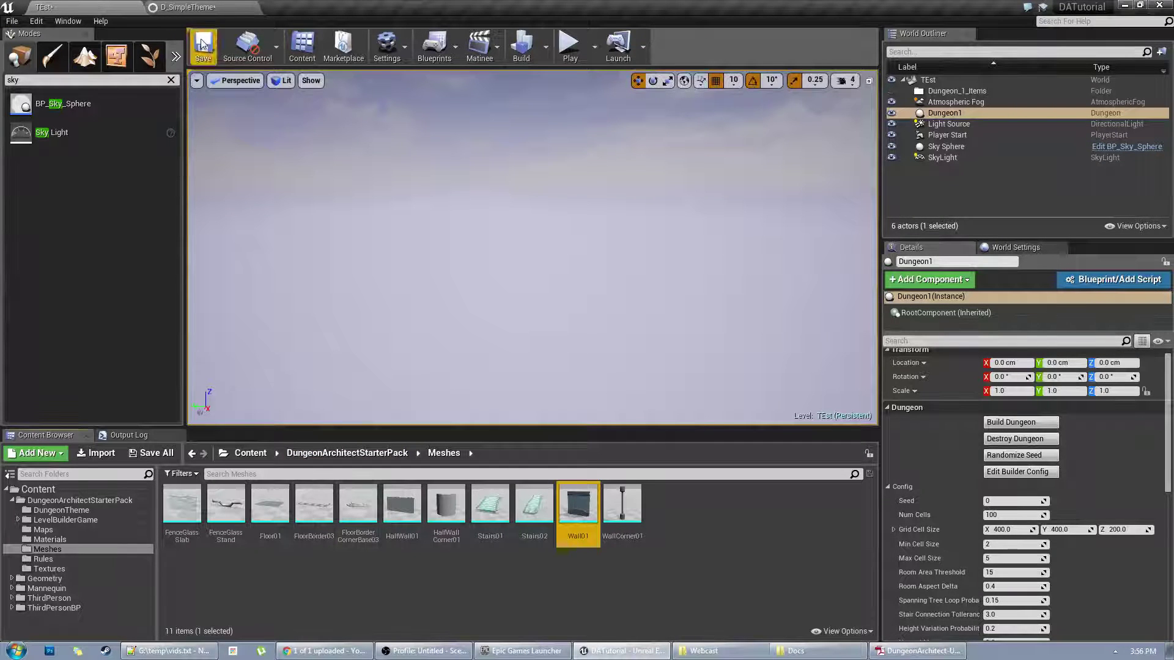
{"action": "left_click", "coordinate": [183, 7]}
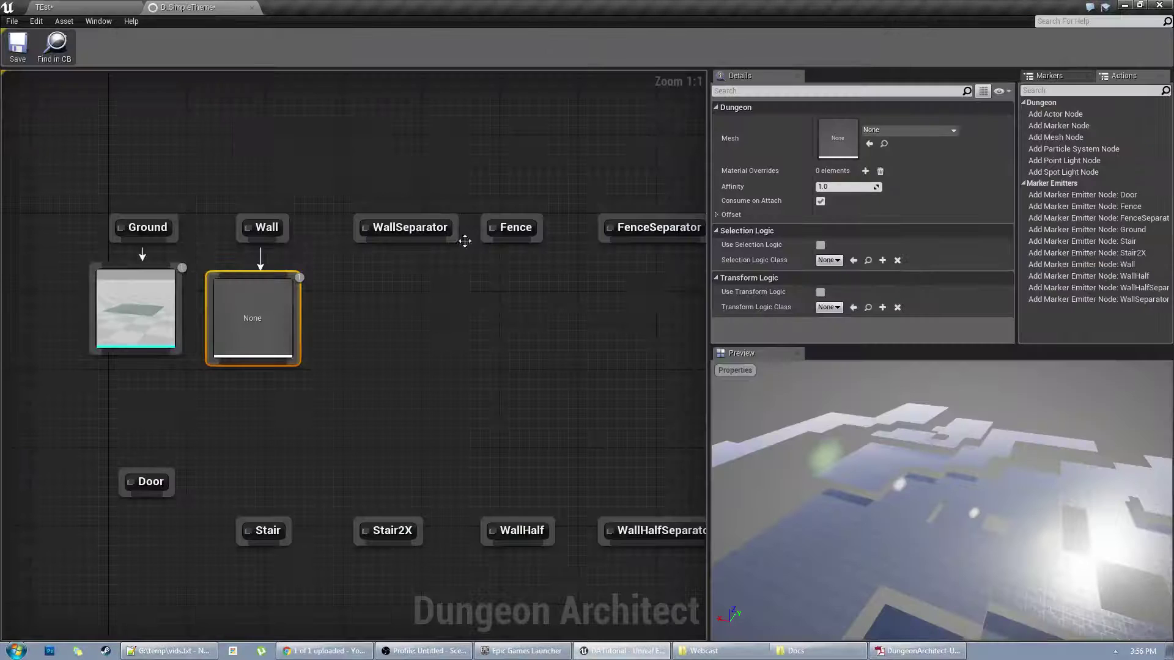
{"action": "left_click", "coordinate": [870, 145]}
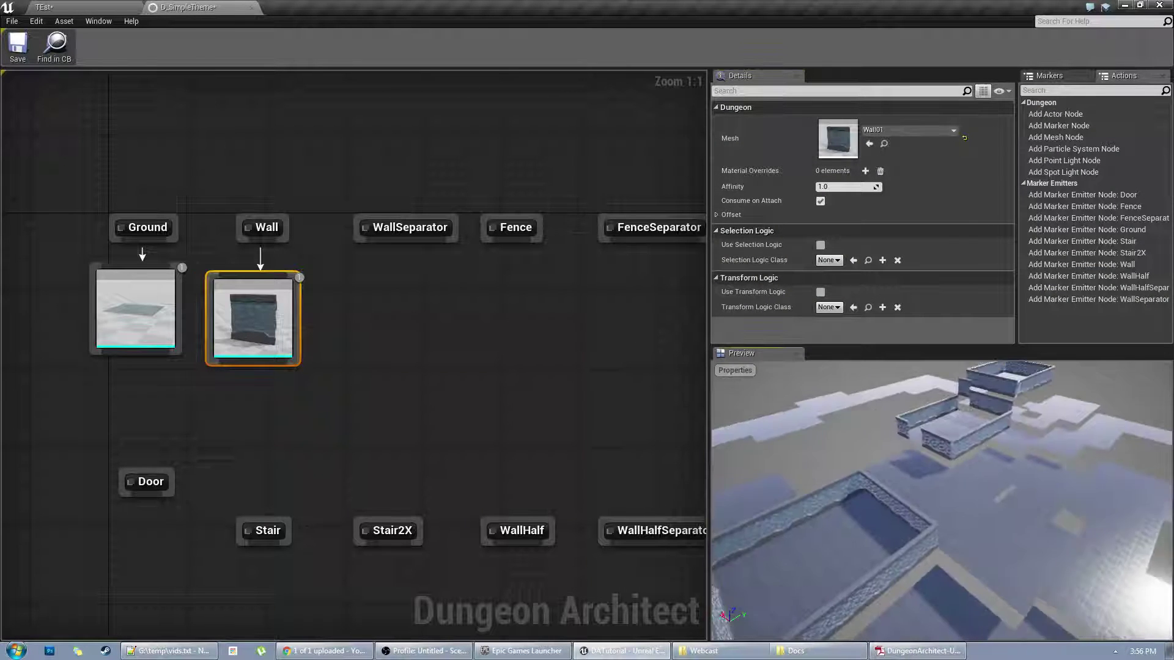
{"action": "right_click_drag", "start_coordinate": [942, 500], "coordinate": [942, 440]}
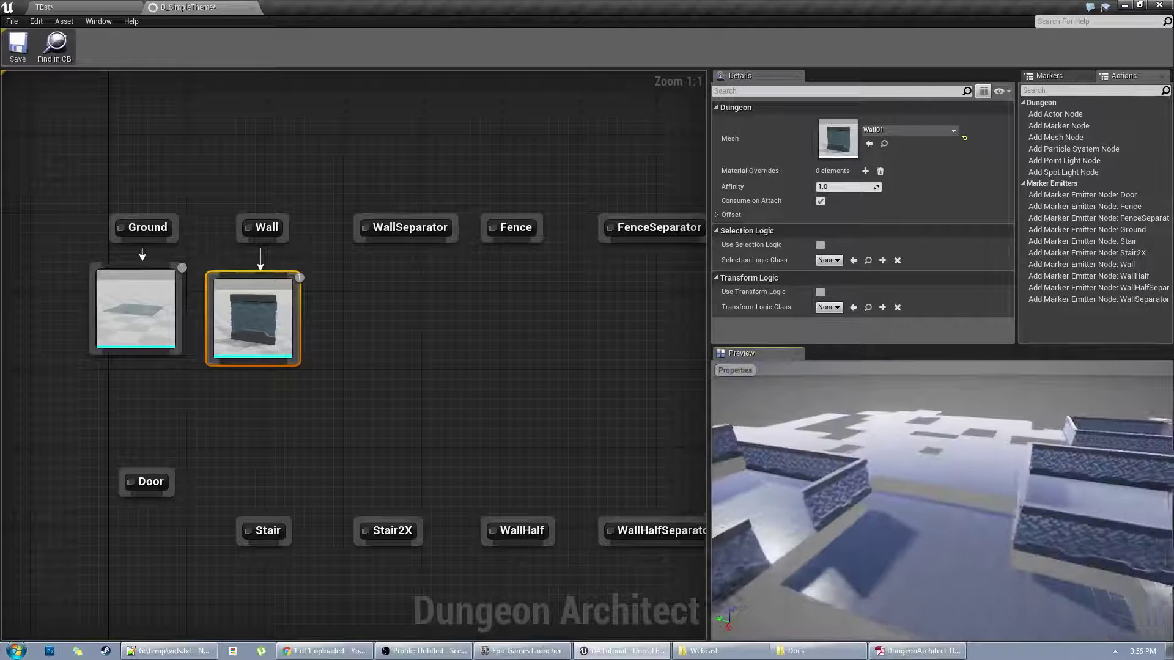
{"action": "left_click", "coordinate": [394, 270]}
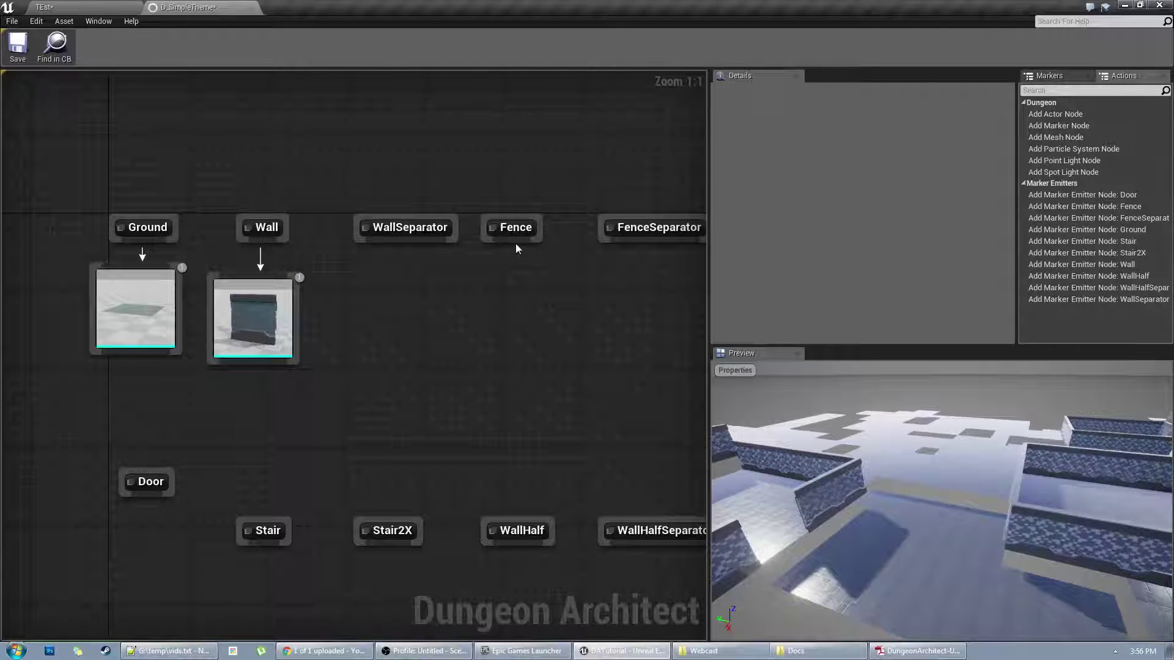
{"action": "left_click_drag", "start_coordinate": [515, 243], "coordinate": [513, 262]}
{"action": "left_click", "coordinate": [461, 332]}
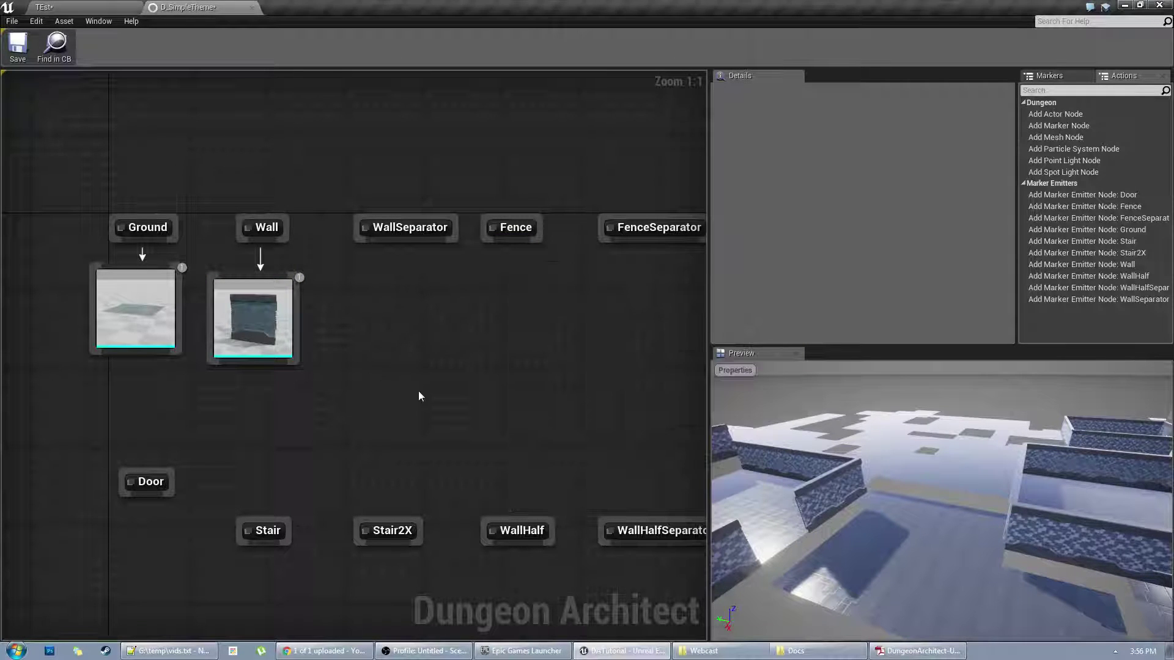
{"action": "right_click_drag", "start_coordinate": [419, 392], "coordinate": [389, 414]}
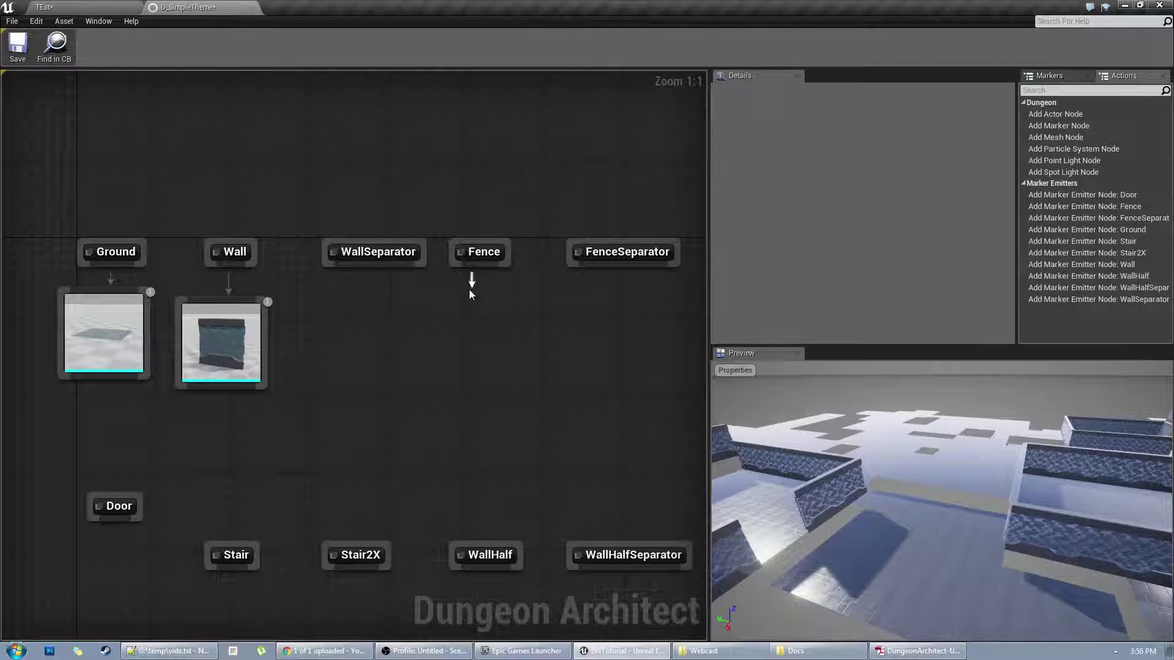
{"action": "right_click", "coordinate": [469, 292]}
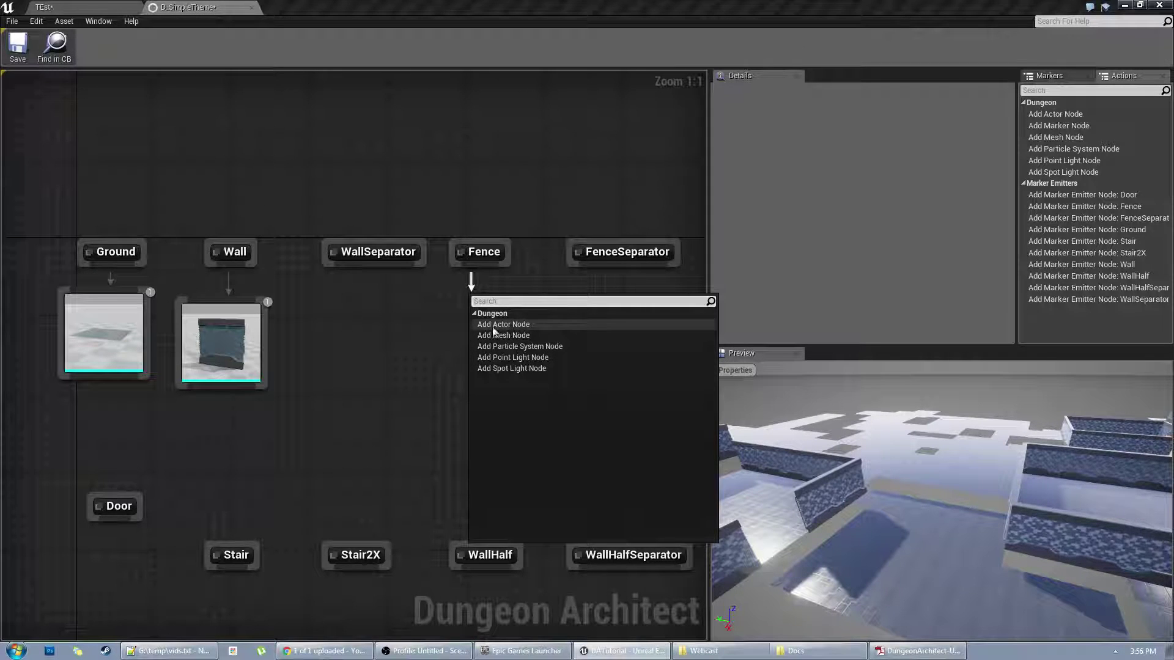
{"action": "left_click", "coordinate": [398, 330]}
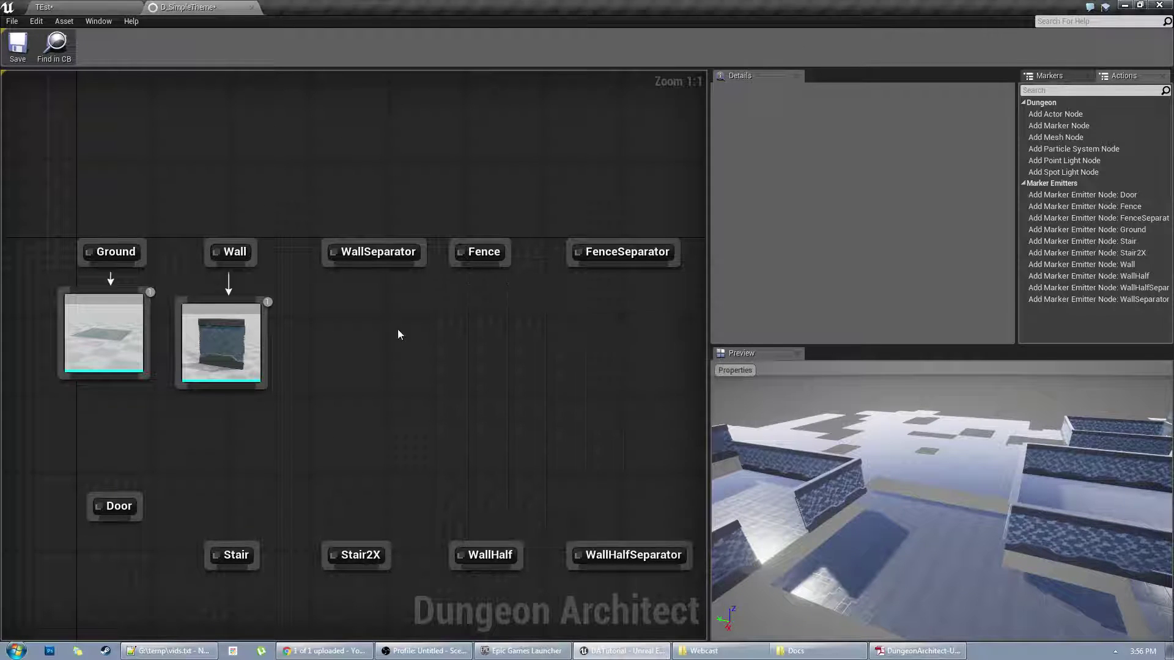
Step: Open the preview dungeon's configuration, try seed 0, and set the seed to 2
{"action": "left_click", "coordinate": [743, 370]}
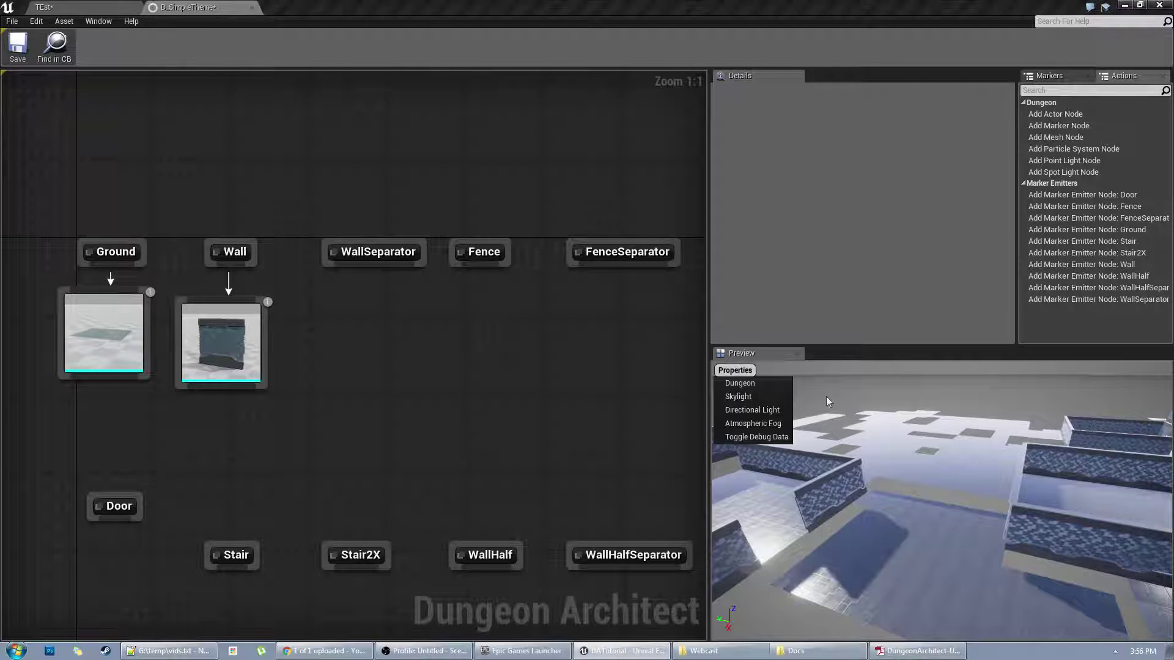
{"action": "left_click", "coordinate": [760, 386]}
{"action": "right_click_drag", "start_coordinate": [999, 444], "coordinate": [676, 114]}
{"action": "left_click", "coordinate": [721, 125]}
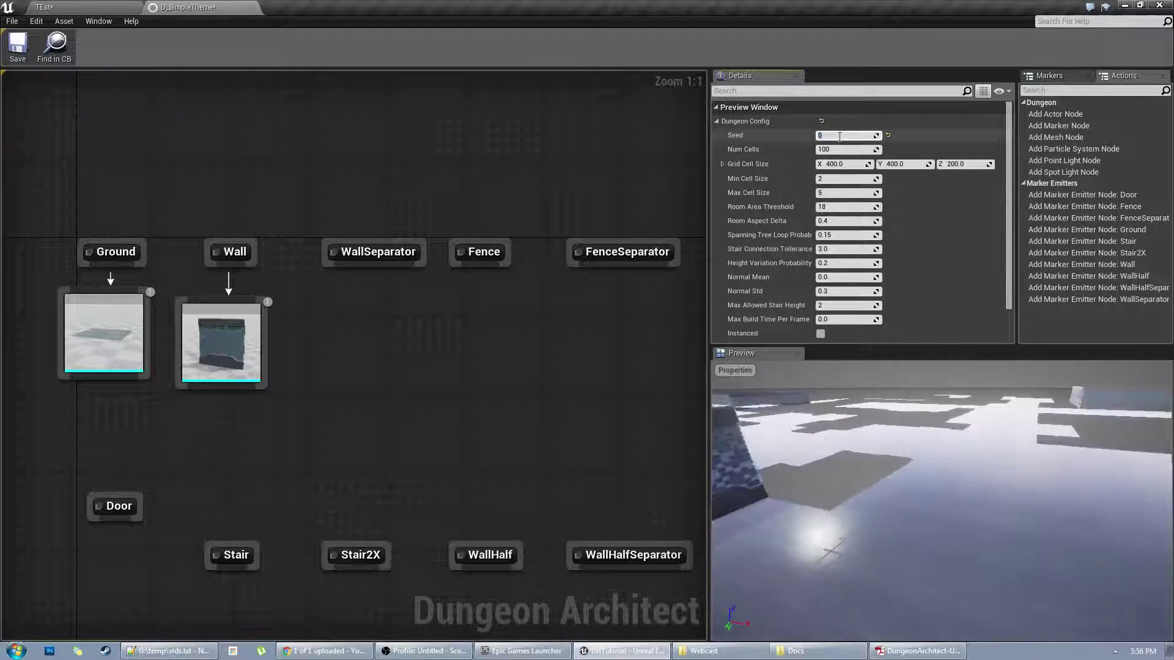
{"action": "type", "text": "0"}
{"action": "key", "text": "Return"}
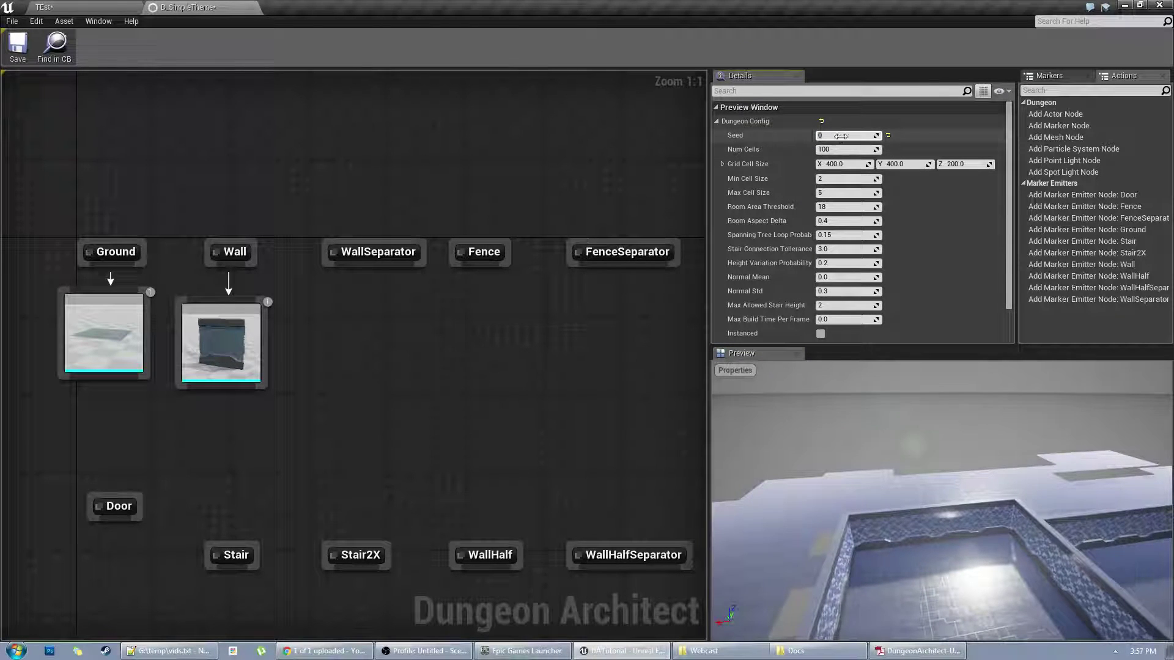
{"action": "type", "text": "2"}
{"action": "key", "text": "Return"}
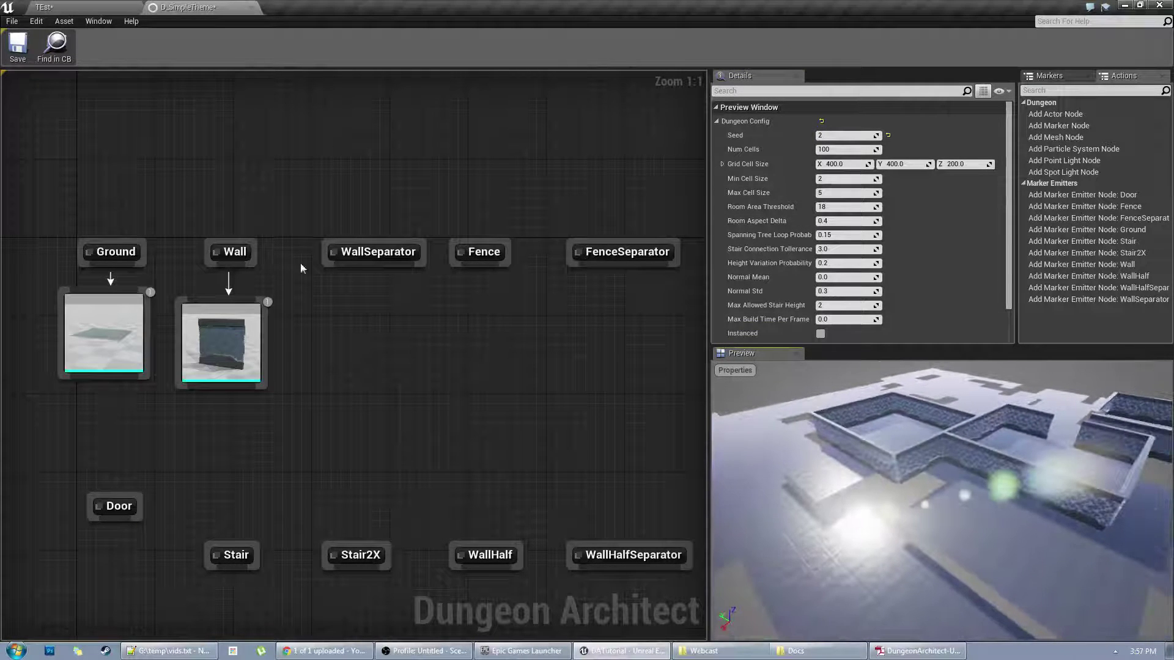
Step: Attach a mesh node to the Fence marker, assign it the FenceGlassStand mesh, and inspect it in the preview
{"action": "left_click_drag", "start_coordinate": [487, 269], "coordinate": [455, 317]}
{"action": "left_click", "coordinate": [499, 363]}
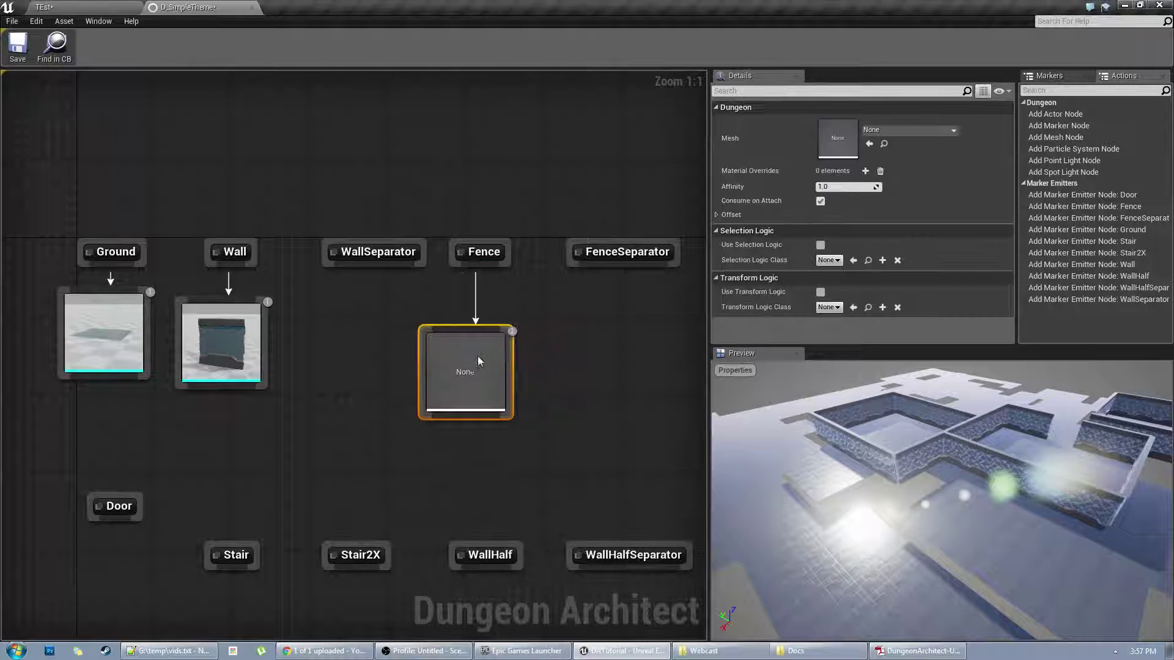
{"action": "left_click", "coordinate": [41, 6]}
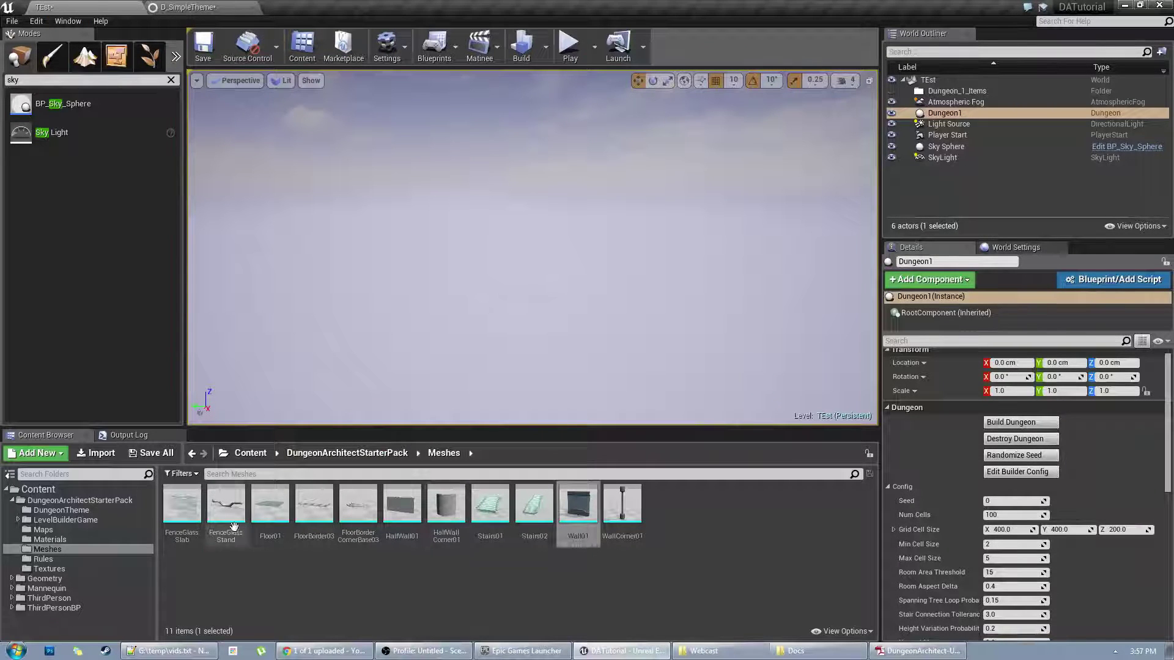
{"action": "left_click", "coordinate": [184, 6]}
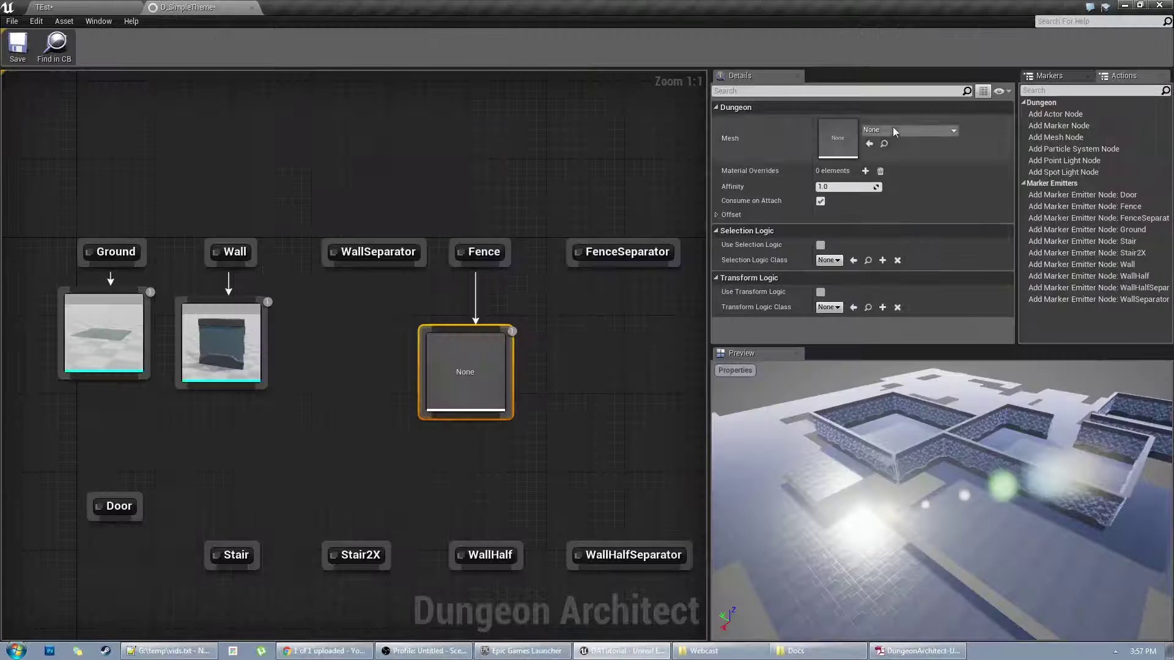
{"action": "left_click", "coordinate": [870, 144]}
{"action": "right_click_drag", "start_coordinate": [914, 424], "coordinate": [1027, 471]}
{"action": "right_click_drag", "start_coordinate": [942, 501], "coordinate": [915, 433]}
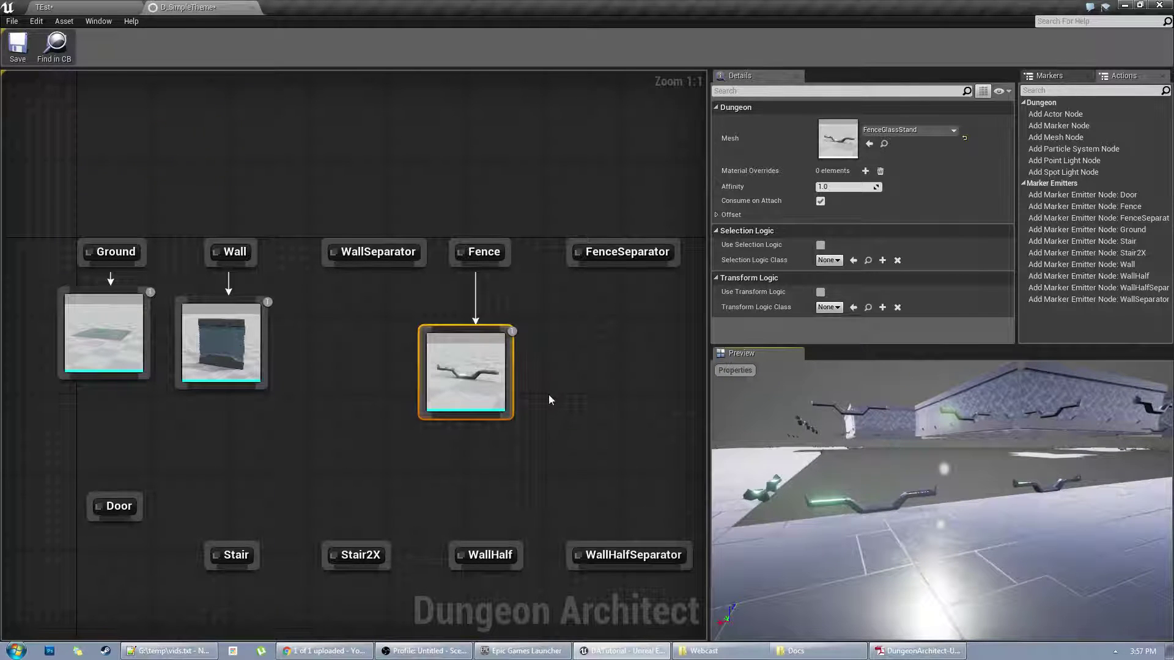
Step: Move the WallSeparator marker out of the way and place the Fence marker with its mesh node beside the Wall nodes
{"action": "left_click_drag", "start_coordinate": [465, 382], "coordinate": [406, 382]}
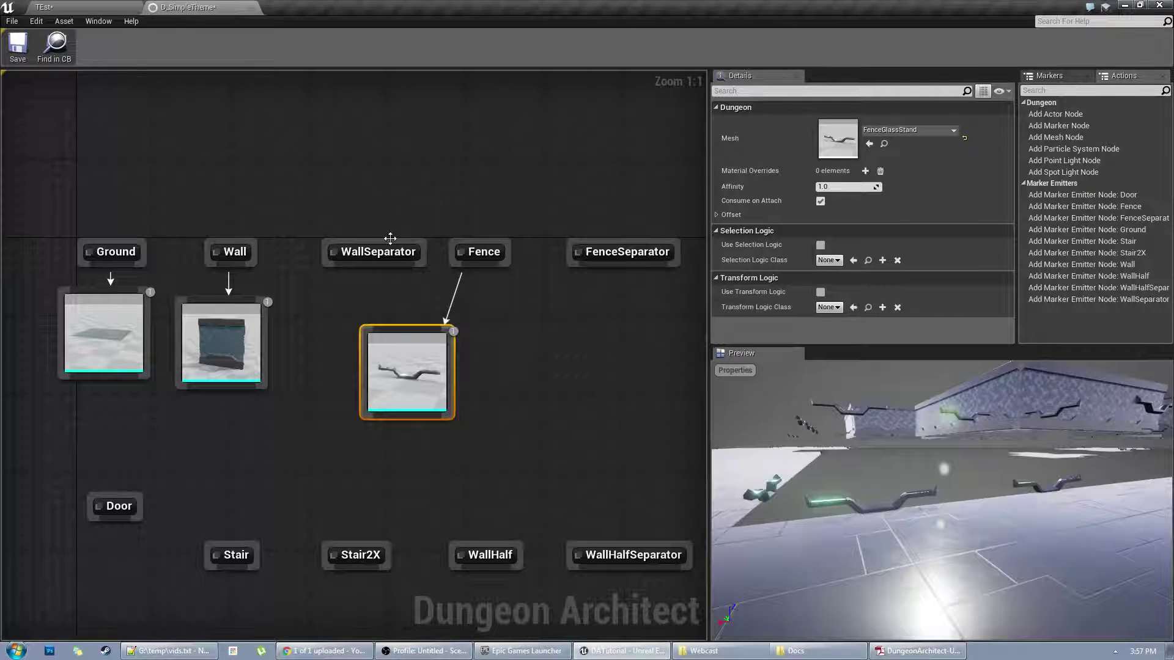
{"action": "left_click_drag", "start_coordinate": [391, 245], "coordinate": [684, 195]}
{"action": "left_click", "coordinate": [476, 268]}
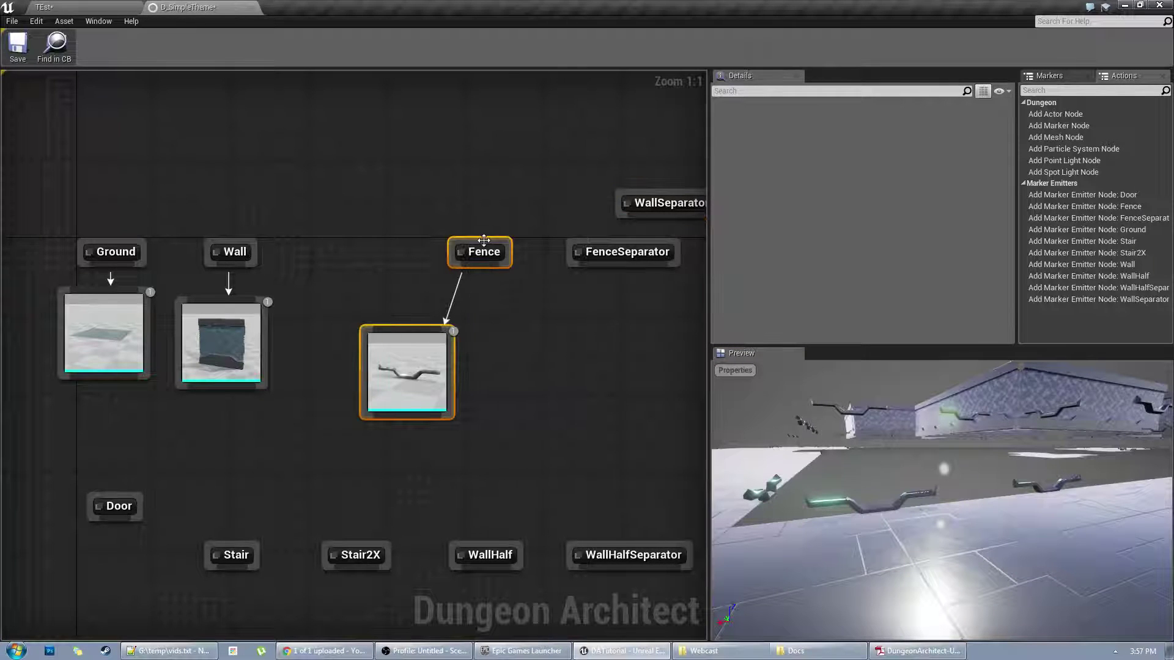
{"action": "left_click_drag", "start_coordinate": [488, 239], "coordinate": [429, 220]}
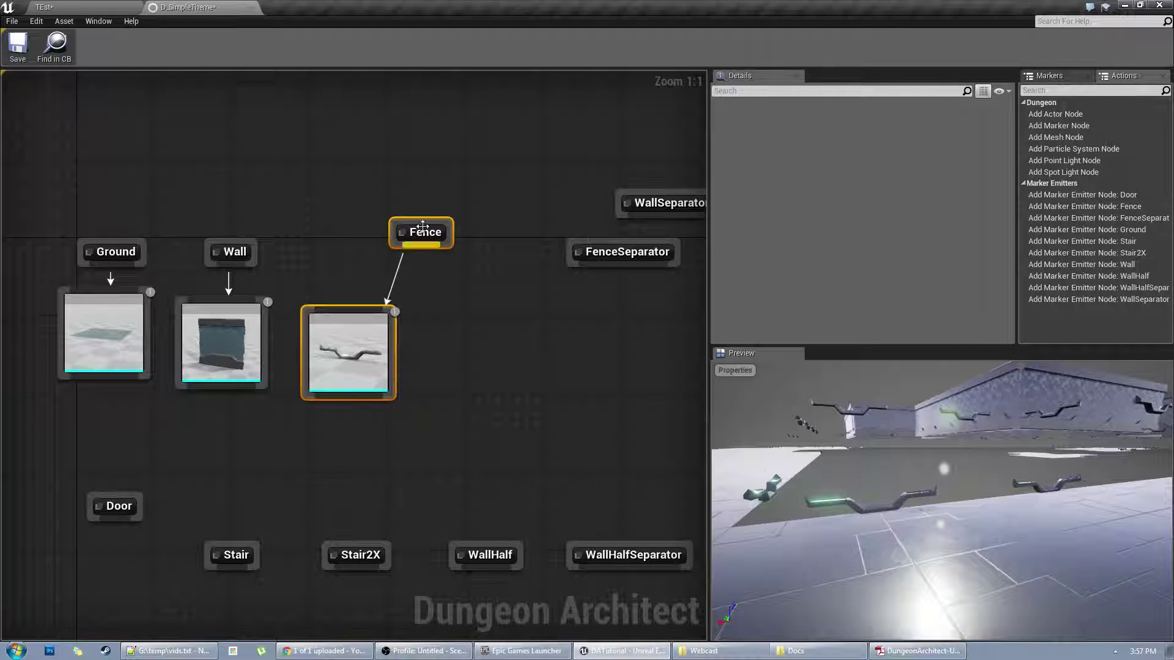
{"action": "left_click", "coordinate": [438, 217]}
{"action": "left_click", "coordinate": [343, 370]}
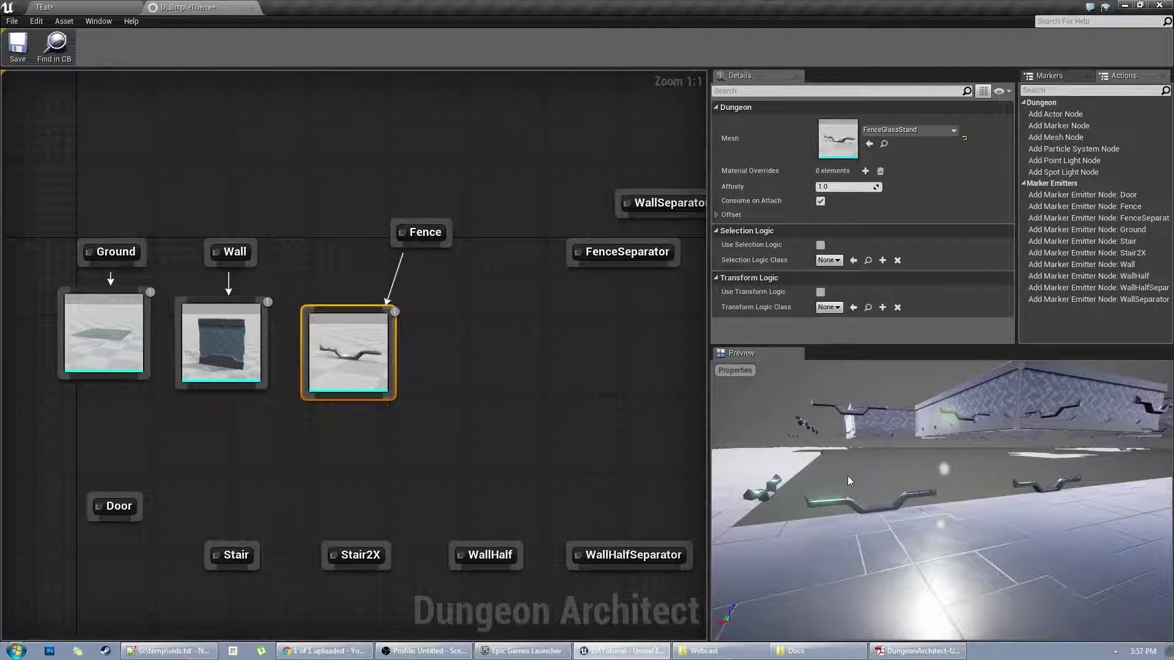
Step: Attach a second mesh node to the Fence marker, assign it the FenceGlassSlab mesh, and align it with the FenceGlassStand node
{"action": "left_click_drag", "start_coordinate": [424, 244], "coordinate": [469, 306]}
{"action": "left_click", "coordinate": [507, 347]}
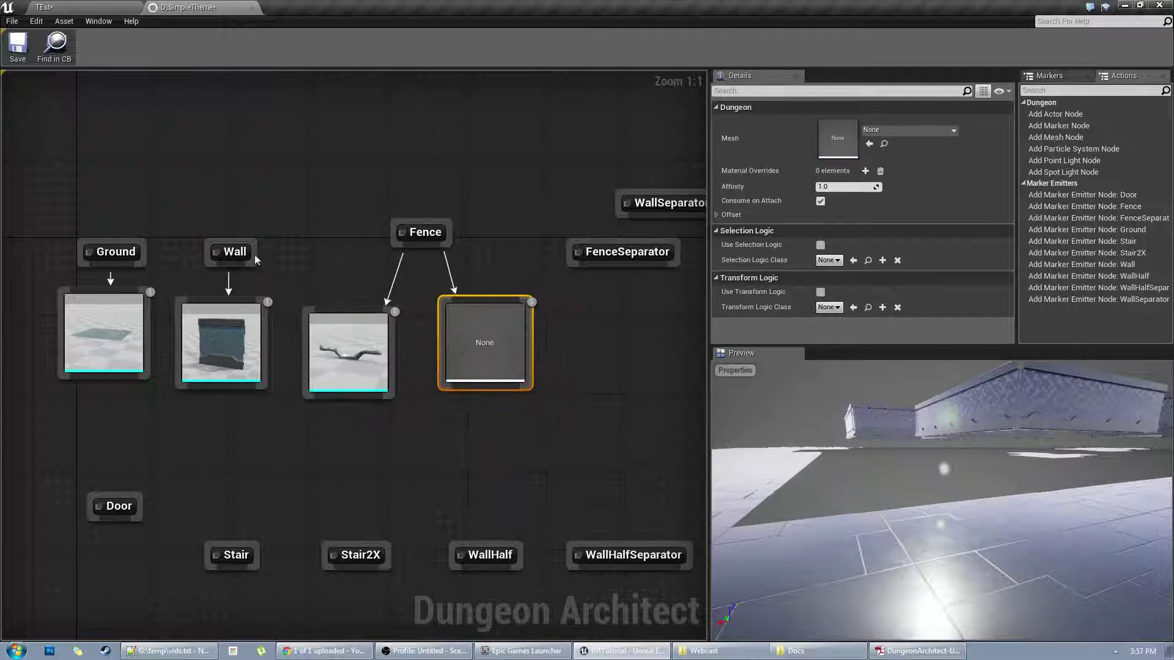
{"action": "left_click", "coordinate": [81, 8]}
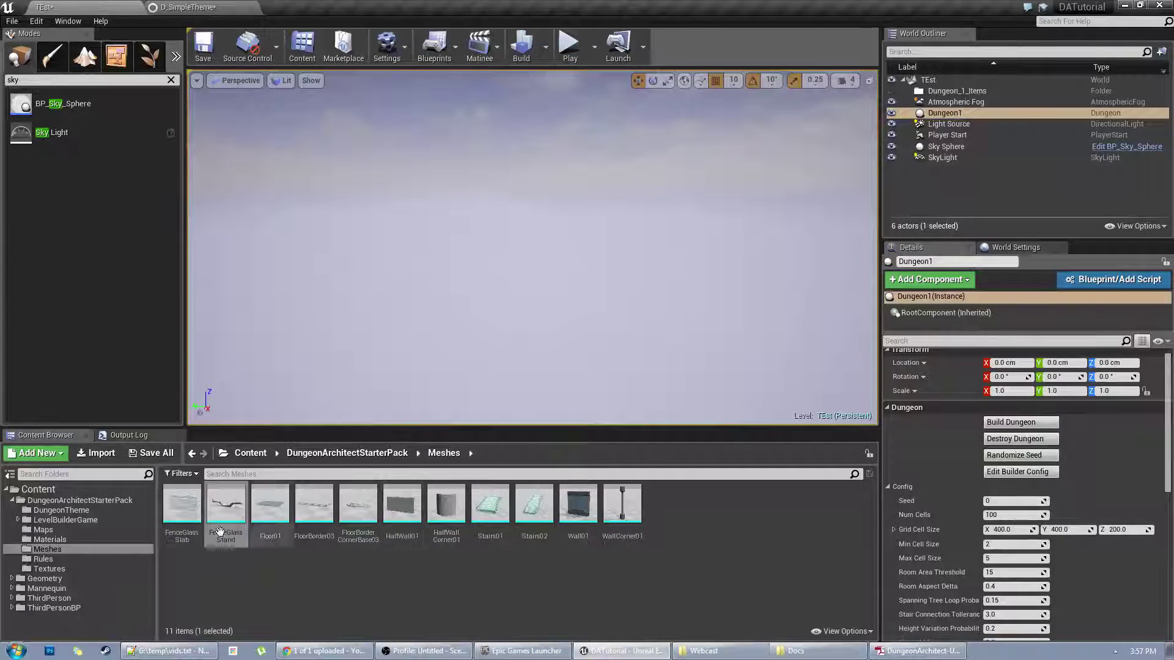
{"action": "left_click", "coordinate": [173, 512]}
{"action": "left_click", "coordinate": [191, 8]}
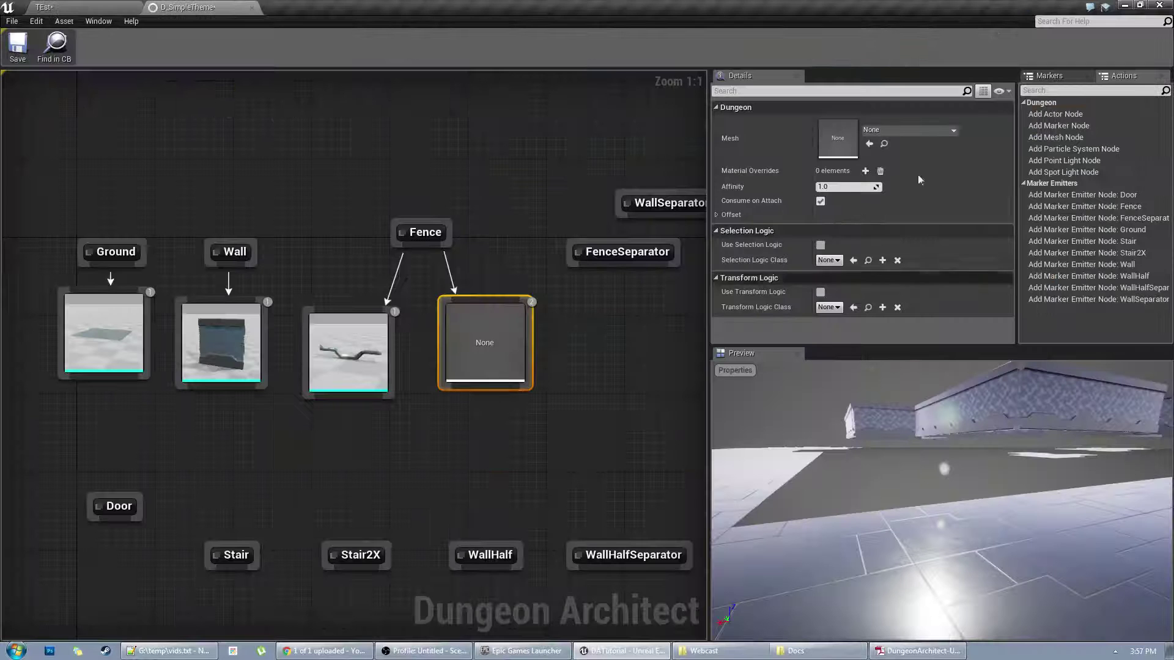
{"action": "left_click", "coordinate": [869, 145]}
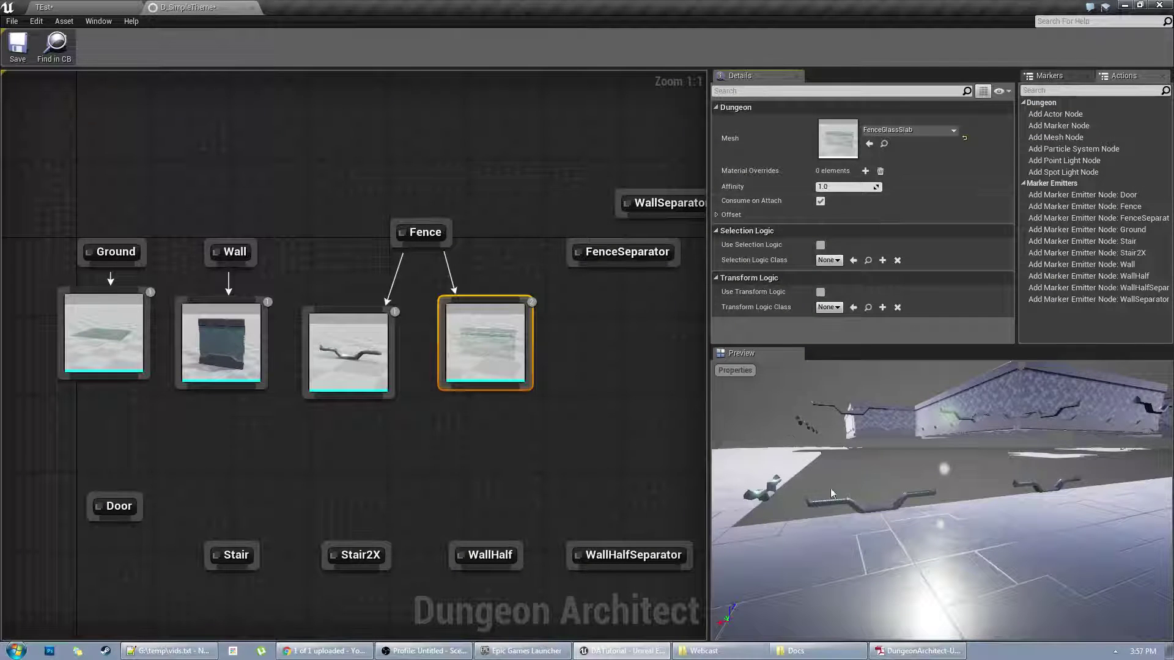
{"action": "mouse_move", "coordinate": [510, 346]}
{"action": "left_mouse_down"}
{"action": "mouse_move", "coordinate": [519, 354]}
{"action": "mouse_move", "coordinate": [501, 356]}
{"action": "left_mouse_up"}
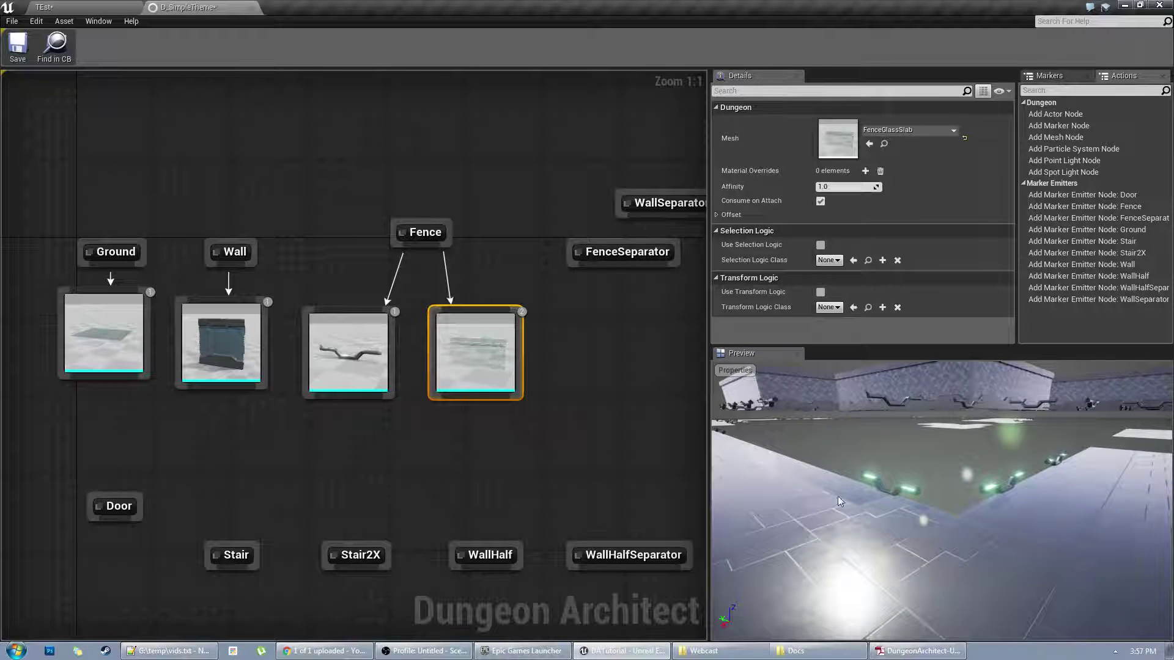
Step: Disconnect the FenceGlassStand node from the Fence marker, check the glass slabs in the preview, and reconnect the node
{"action": "left_click", "coordinate": [383, 332]}
{"action": "left_click", "coordinate": [512, 368]}
{"action": "left_click", "coordinate": [361, 310], "text": "alt"}
{"action": "left_click_drag", "start_coordinate": [915, 462], "coordinate": [886, 464]}
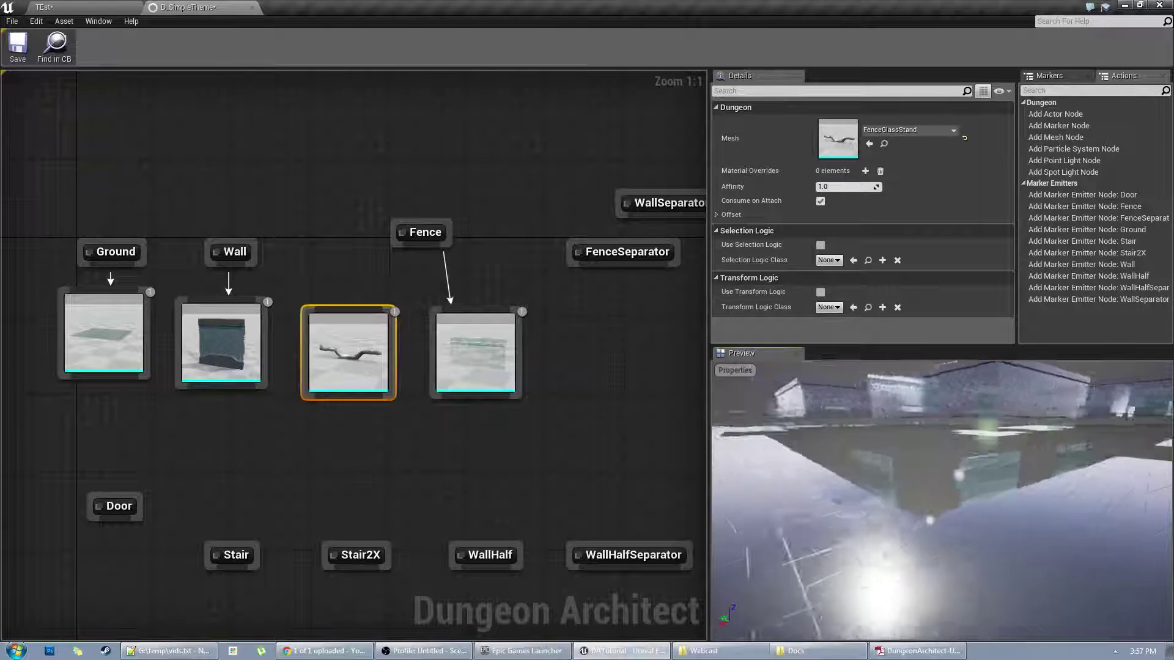
{"action": "left_click_drag", "start_coordinate": [419, 245], "coordinate": [350, 307]}
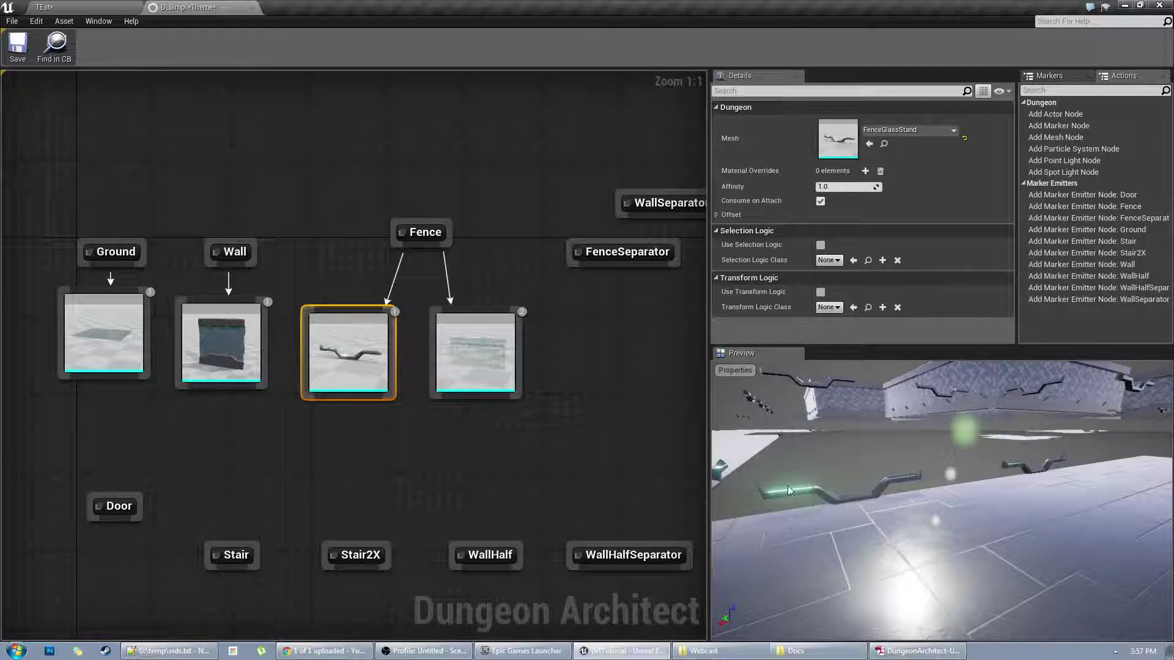
{"action": "right_click_drag", "start_coordinate": [815, 481], "coordinate": [913, 548]}
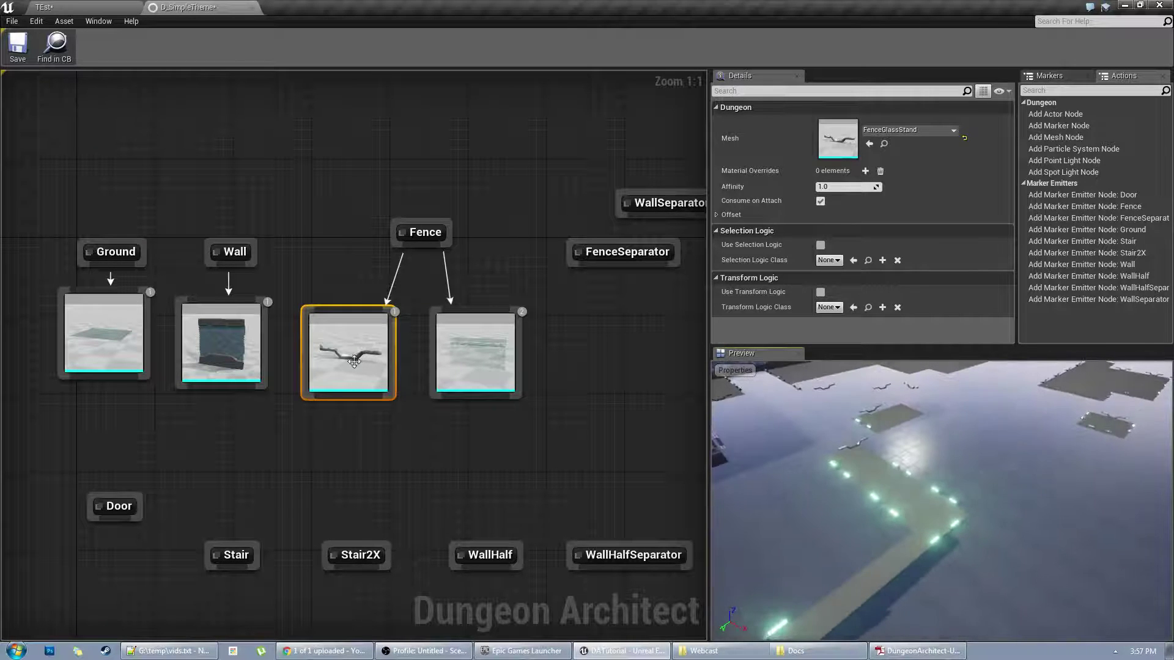
Step: Examine the Consume on Attach settings of the FenceGlassStand and FenceGlassSlab nodes and their order under the Fence marker
{"action": "left_click", "coordinate": [391, 419]}
{"action": "left_click", "coordinate": [352, 350]}
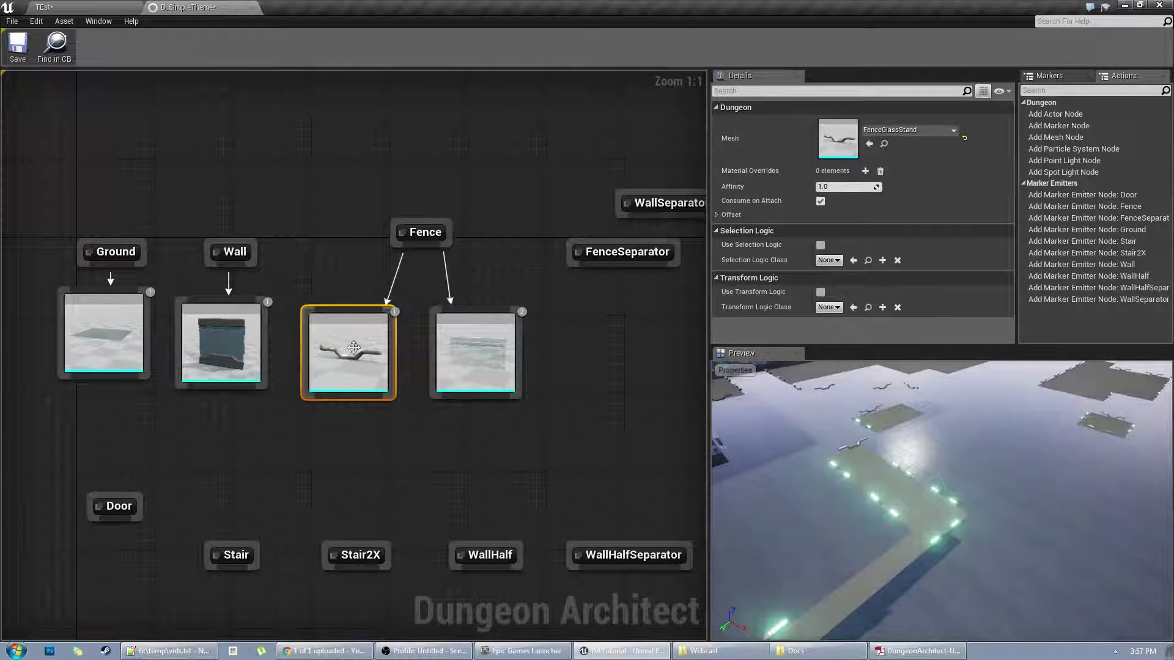
{"action": "left_click", "coordinate": [820, 201]}
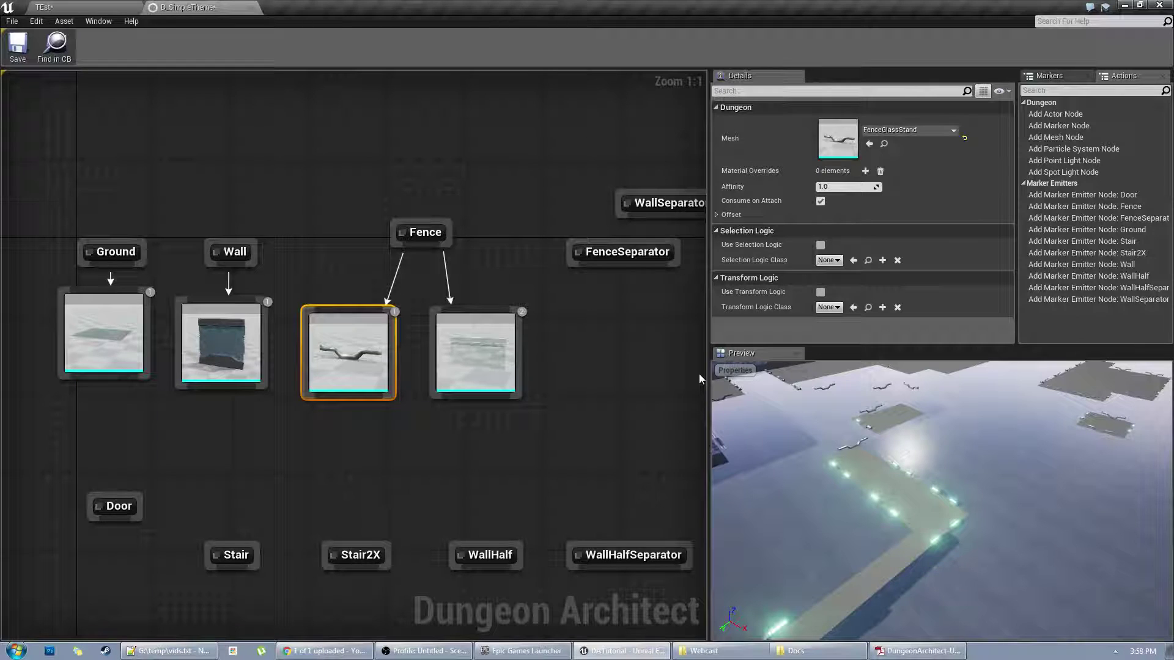
{"action": "left_click_drag", "start_coordinate": [352, 467], "coordinate": [496, 343]}
{"action": "left_click", "coordinate": [347, 347]}
{"action": "left_click", "coordinate": [485, 354]}
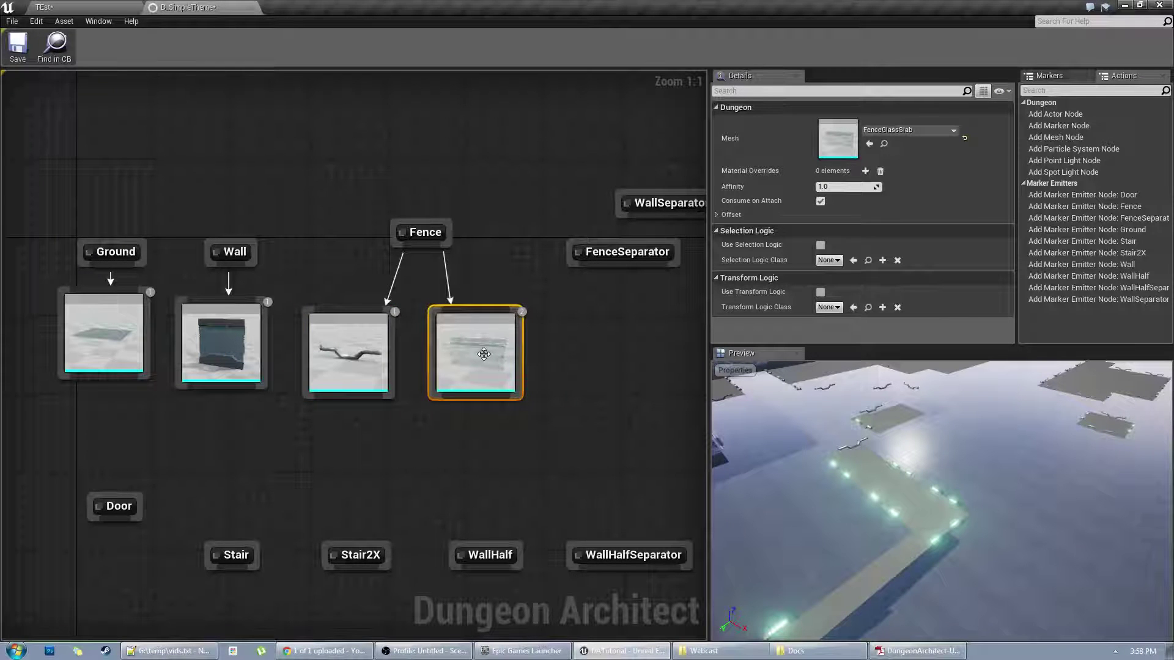
{"action": "left_click", "coordinate": [369, 355]}
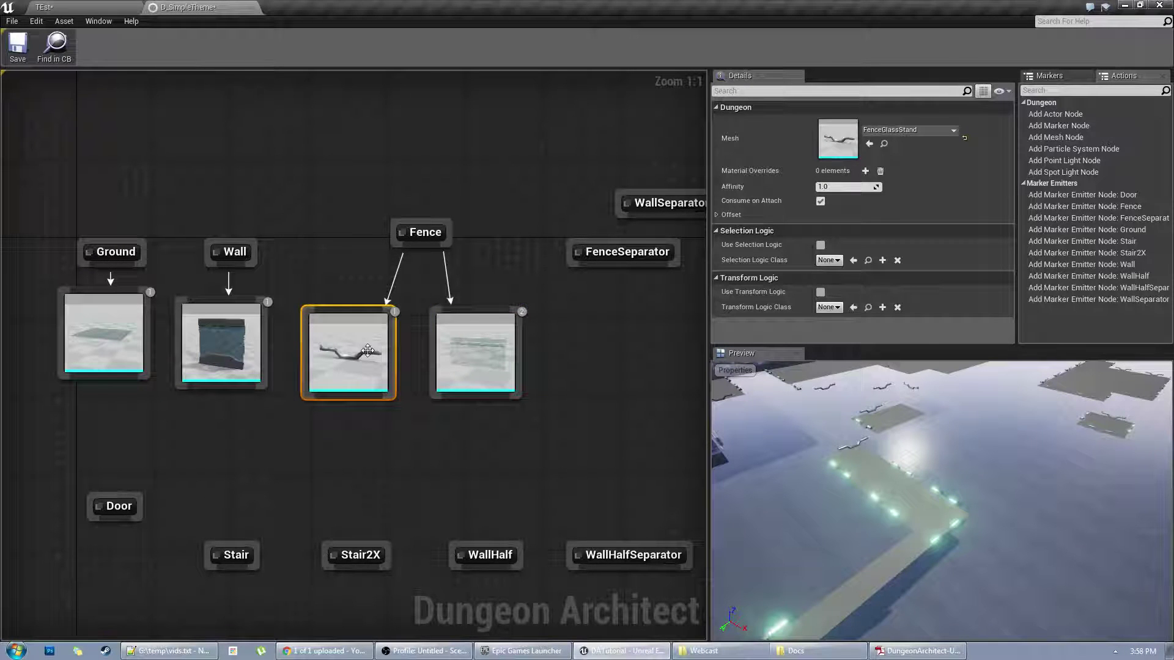
Step: Disable Consume on Attach for the FenceGlassStand node and inspect the fences up close in the preview
{"action": "left_click", "coordinate": [820, 200]}
{"action": "right_click_drag", "start_coordinate": [944, 496], "coordinate": [944, 435]}
{"action": "key", "text": "w"}
{"action": "left_click", "coordinate": [468, 355]}
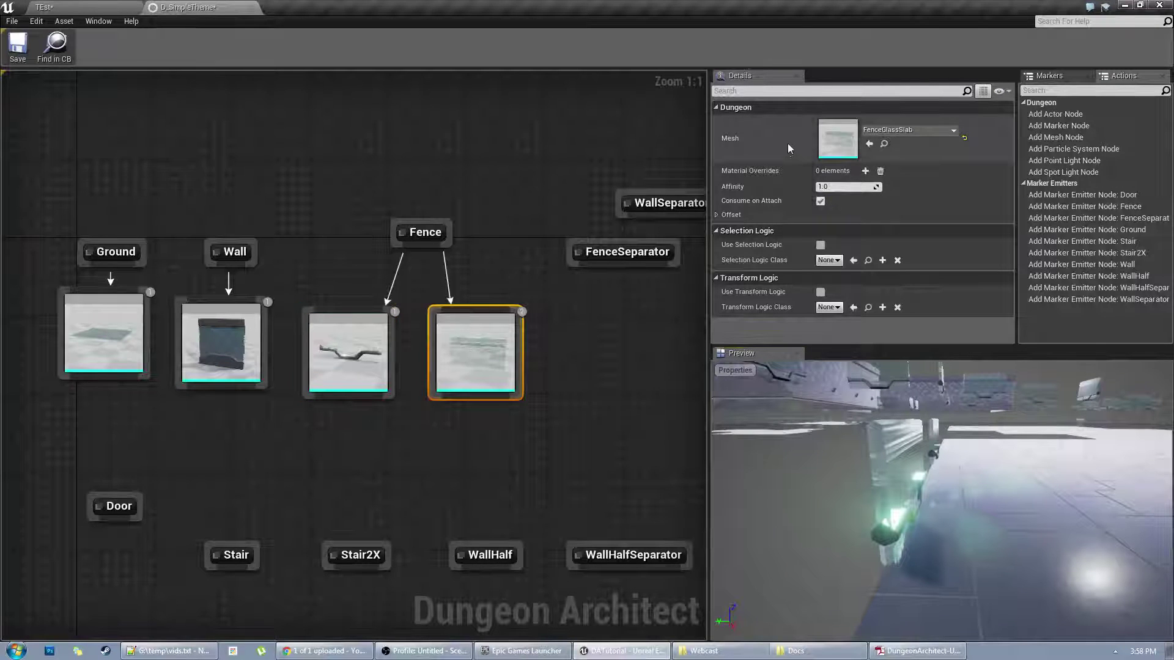